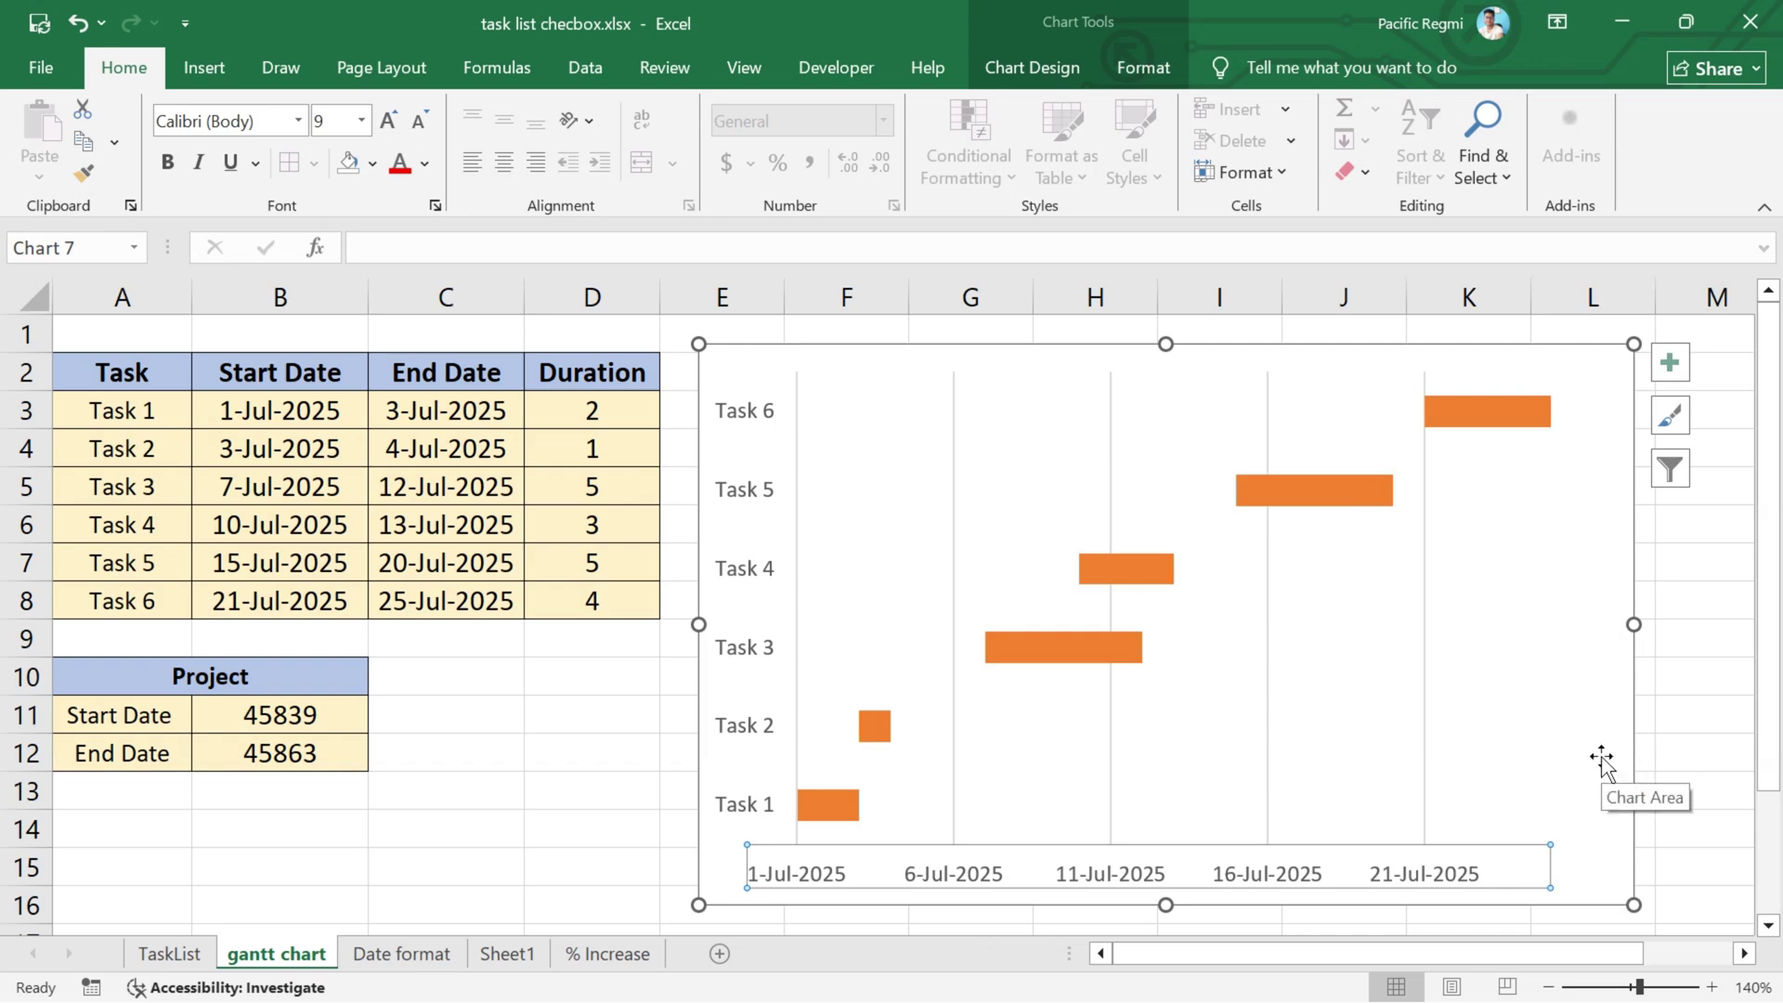
- Inspect the finished Gantt chart's task axis and shortcut menu, then return to the unfilled task table
{"action": "left_click", "coordinate": [1715, 701]}
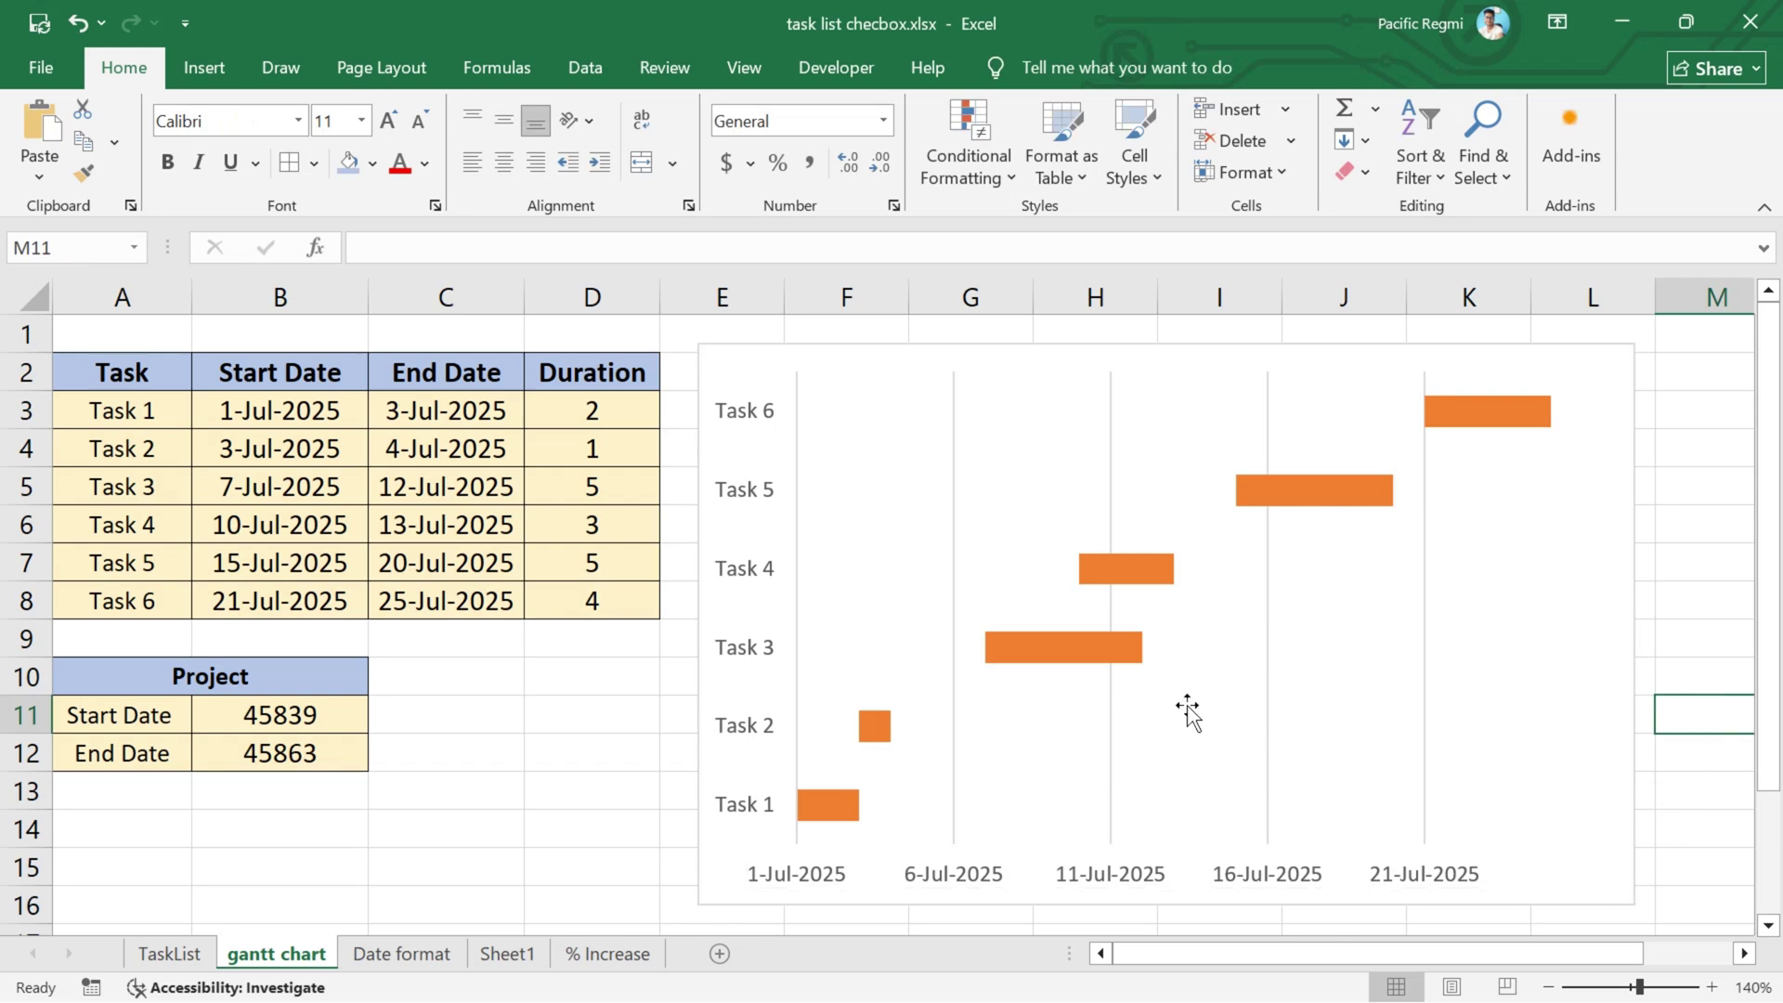
{"action": "left_click", "coordinate": [755, 511]}
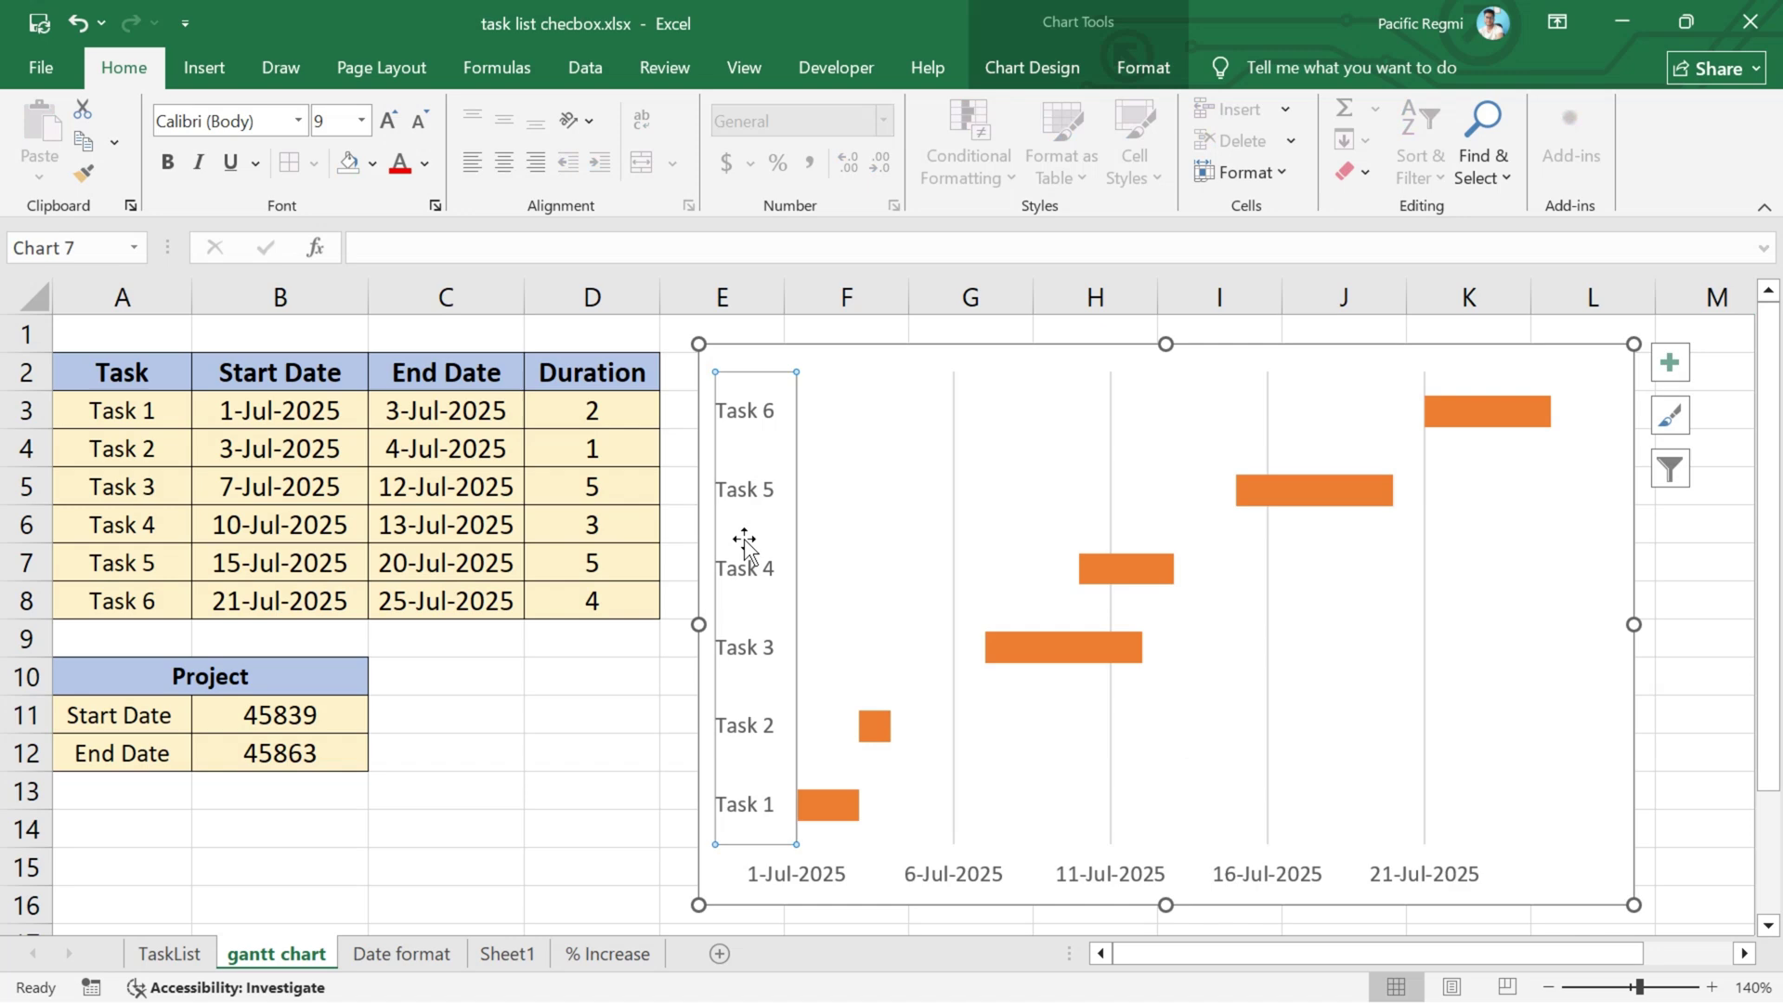
{"action": "right_click", "coordinate": [744, 538]}
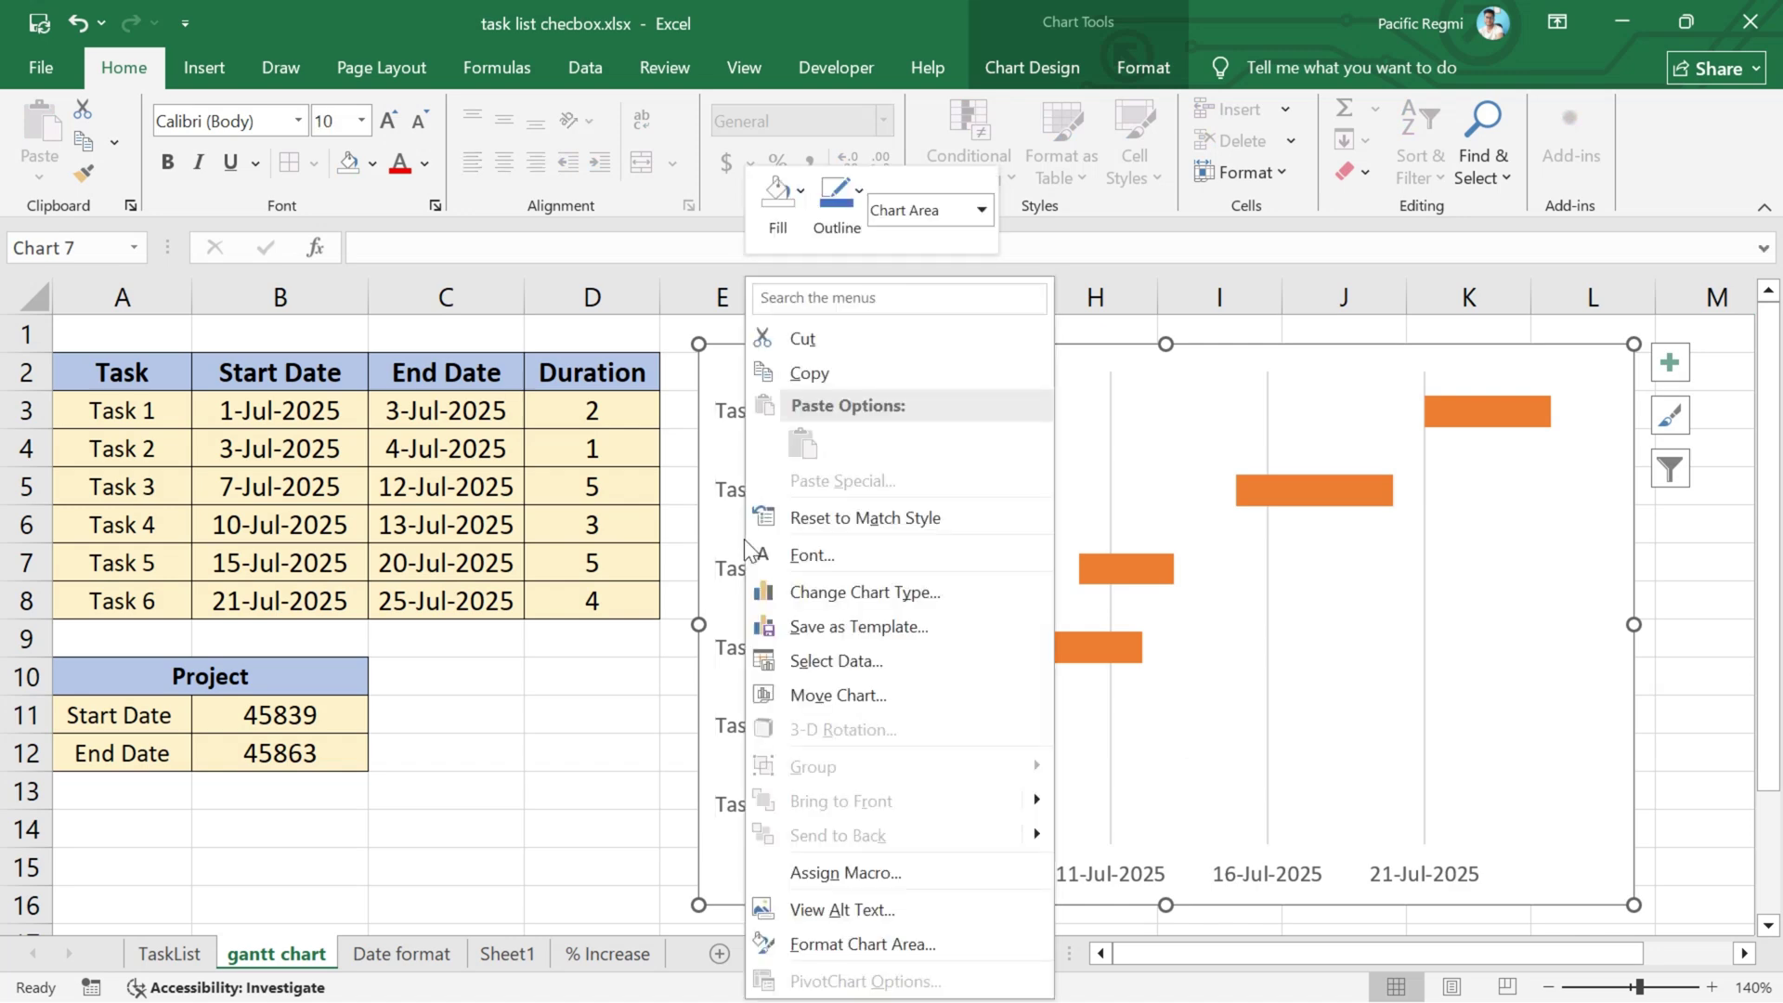
{"action": "left_click", "coordinate": [752, 484]}
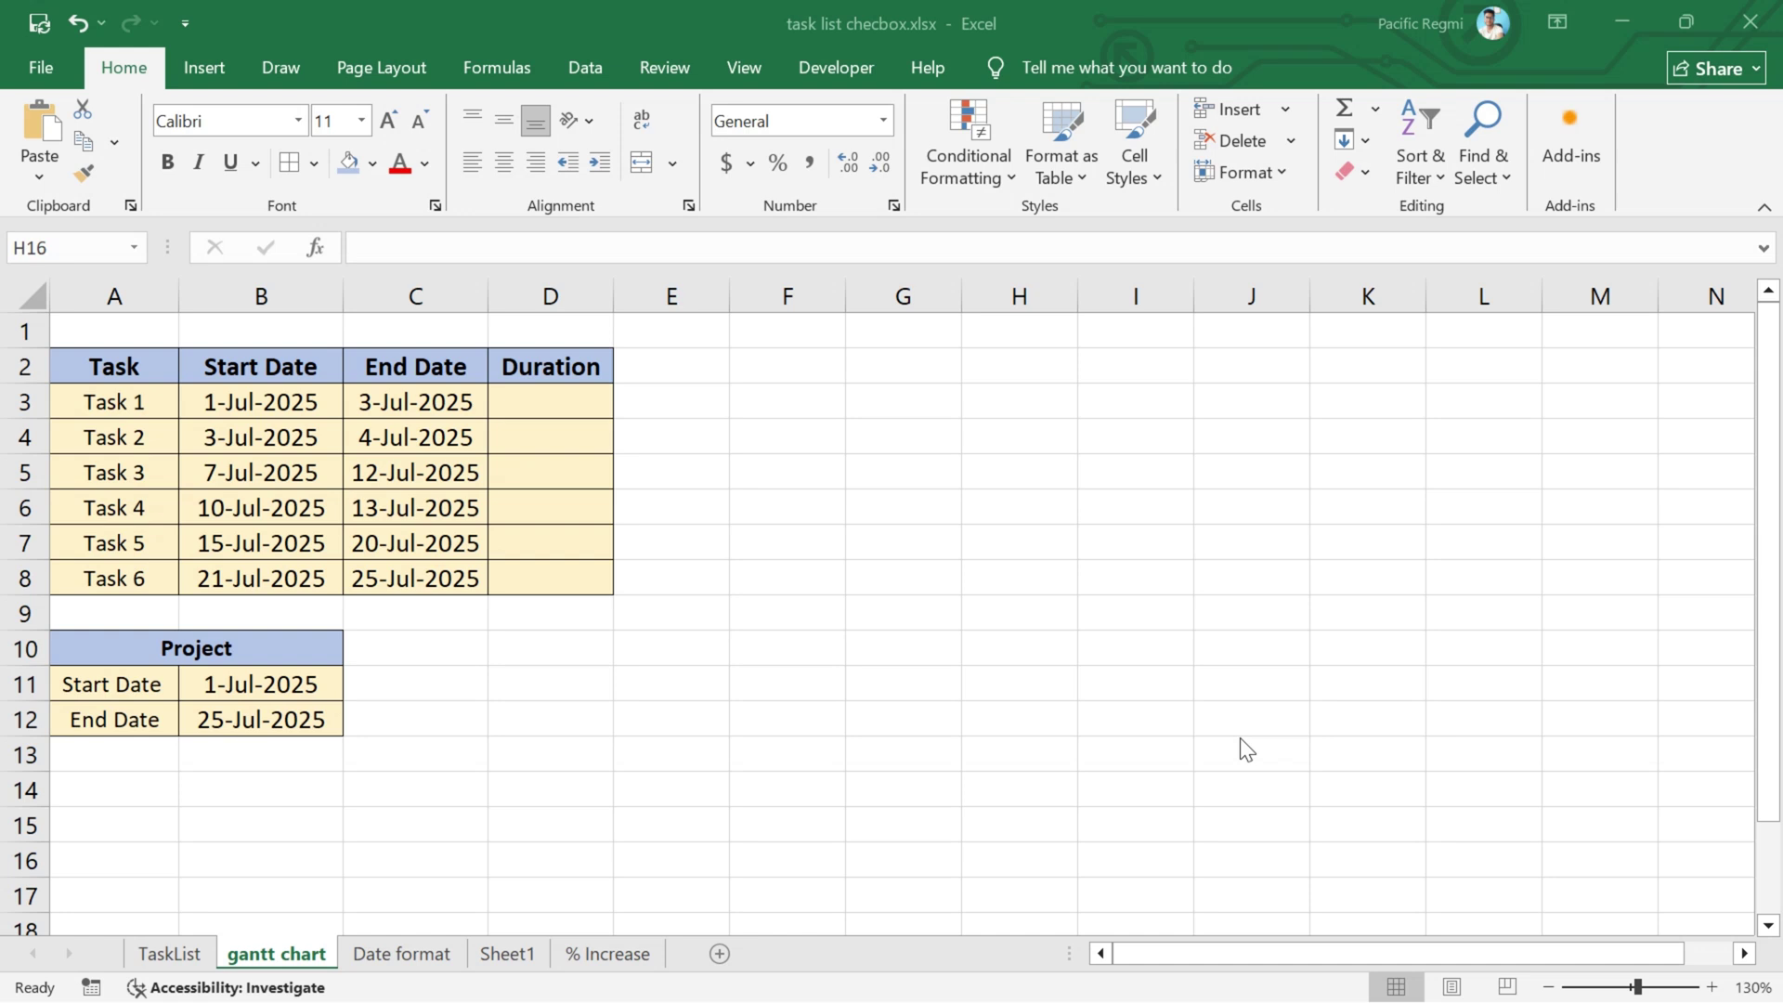
- Zoom in and enter the formula =C3-B3 in D3 for Task 1's duration
{"action": "left_click", "coordinate": [1712, 988]}
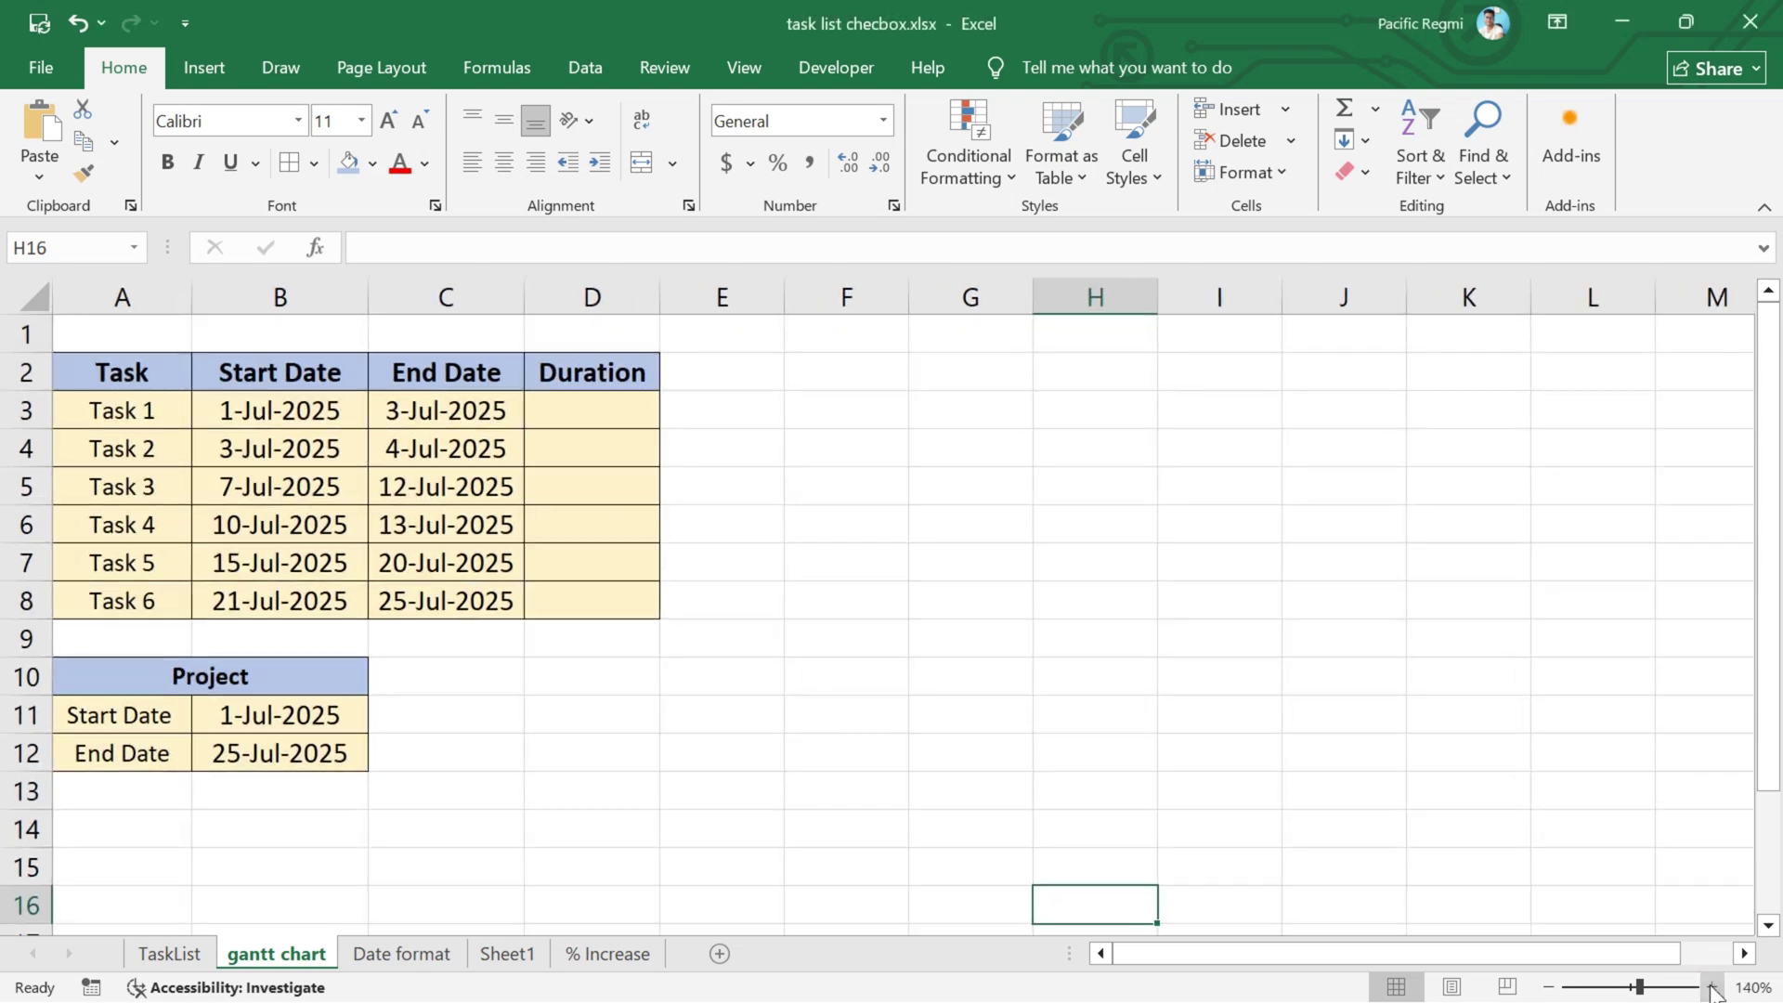
{"action": "left_click", "coordinate": [1711, 988]}
{"action": "scroll", "coordinate": [1124, 763], "scroll_direction": "up", "scroll_amount": 1}
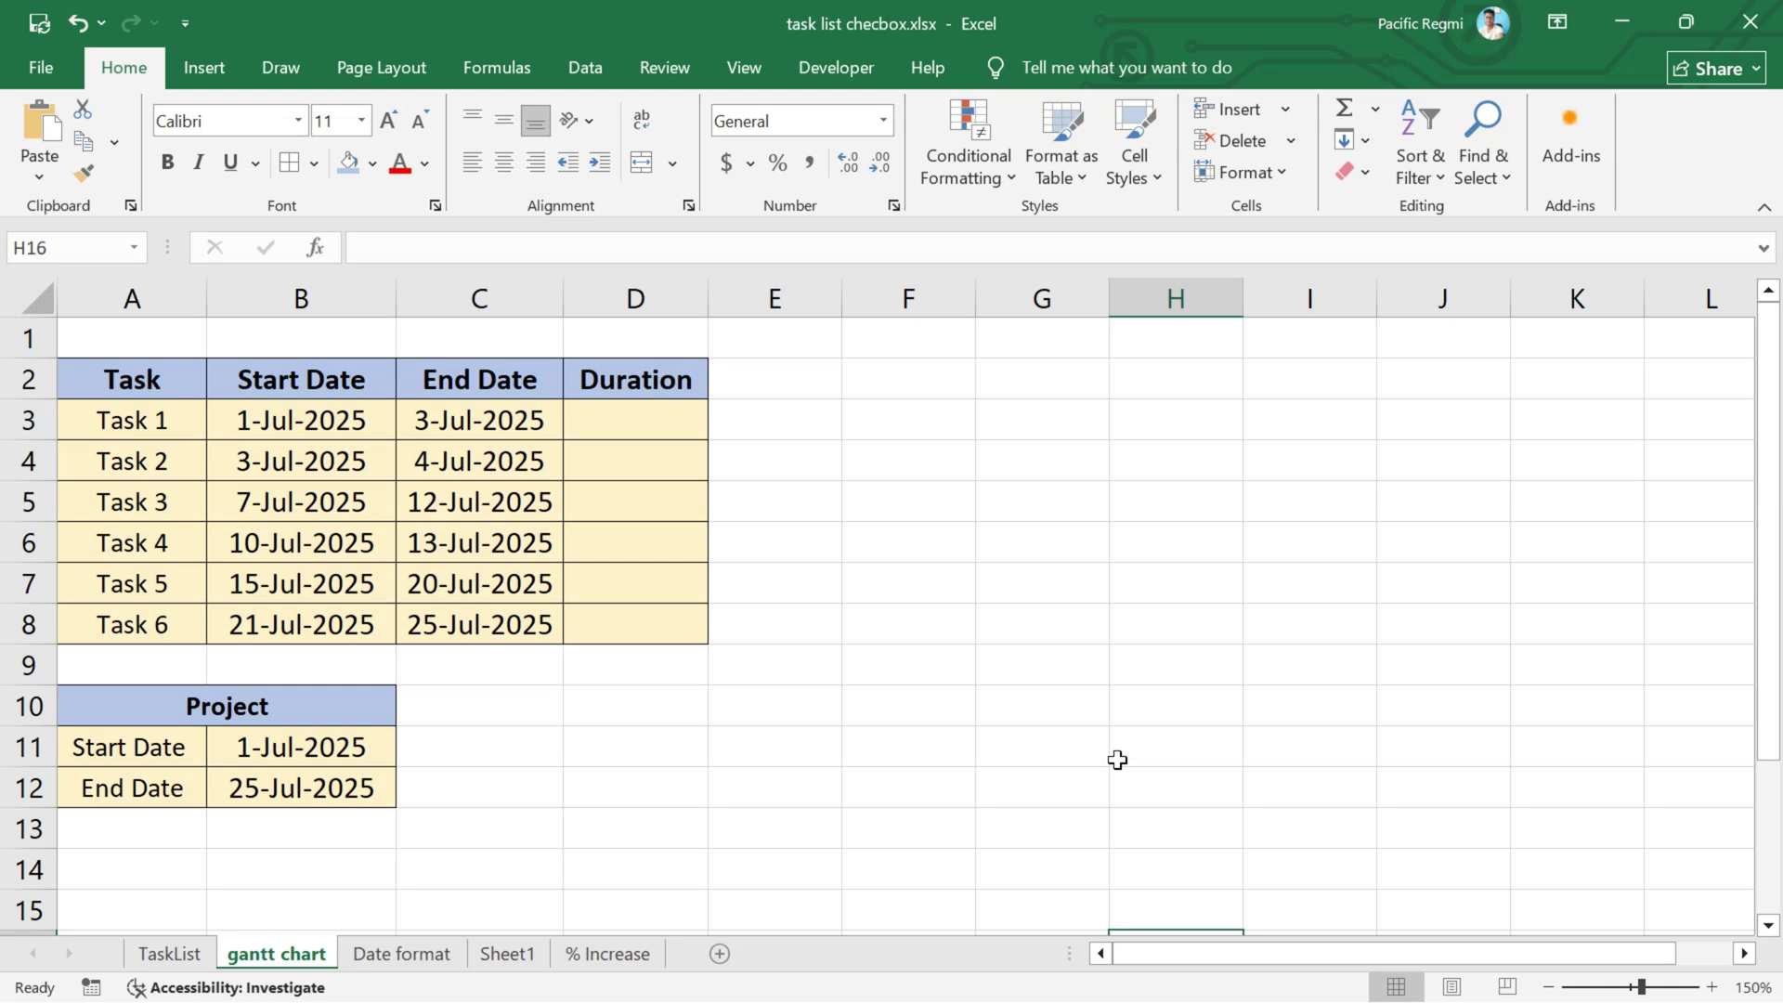
{"action": "left_click", "coordinate": [1055, 724]}
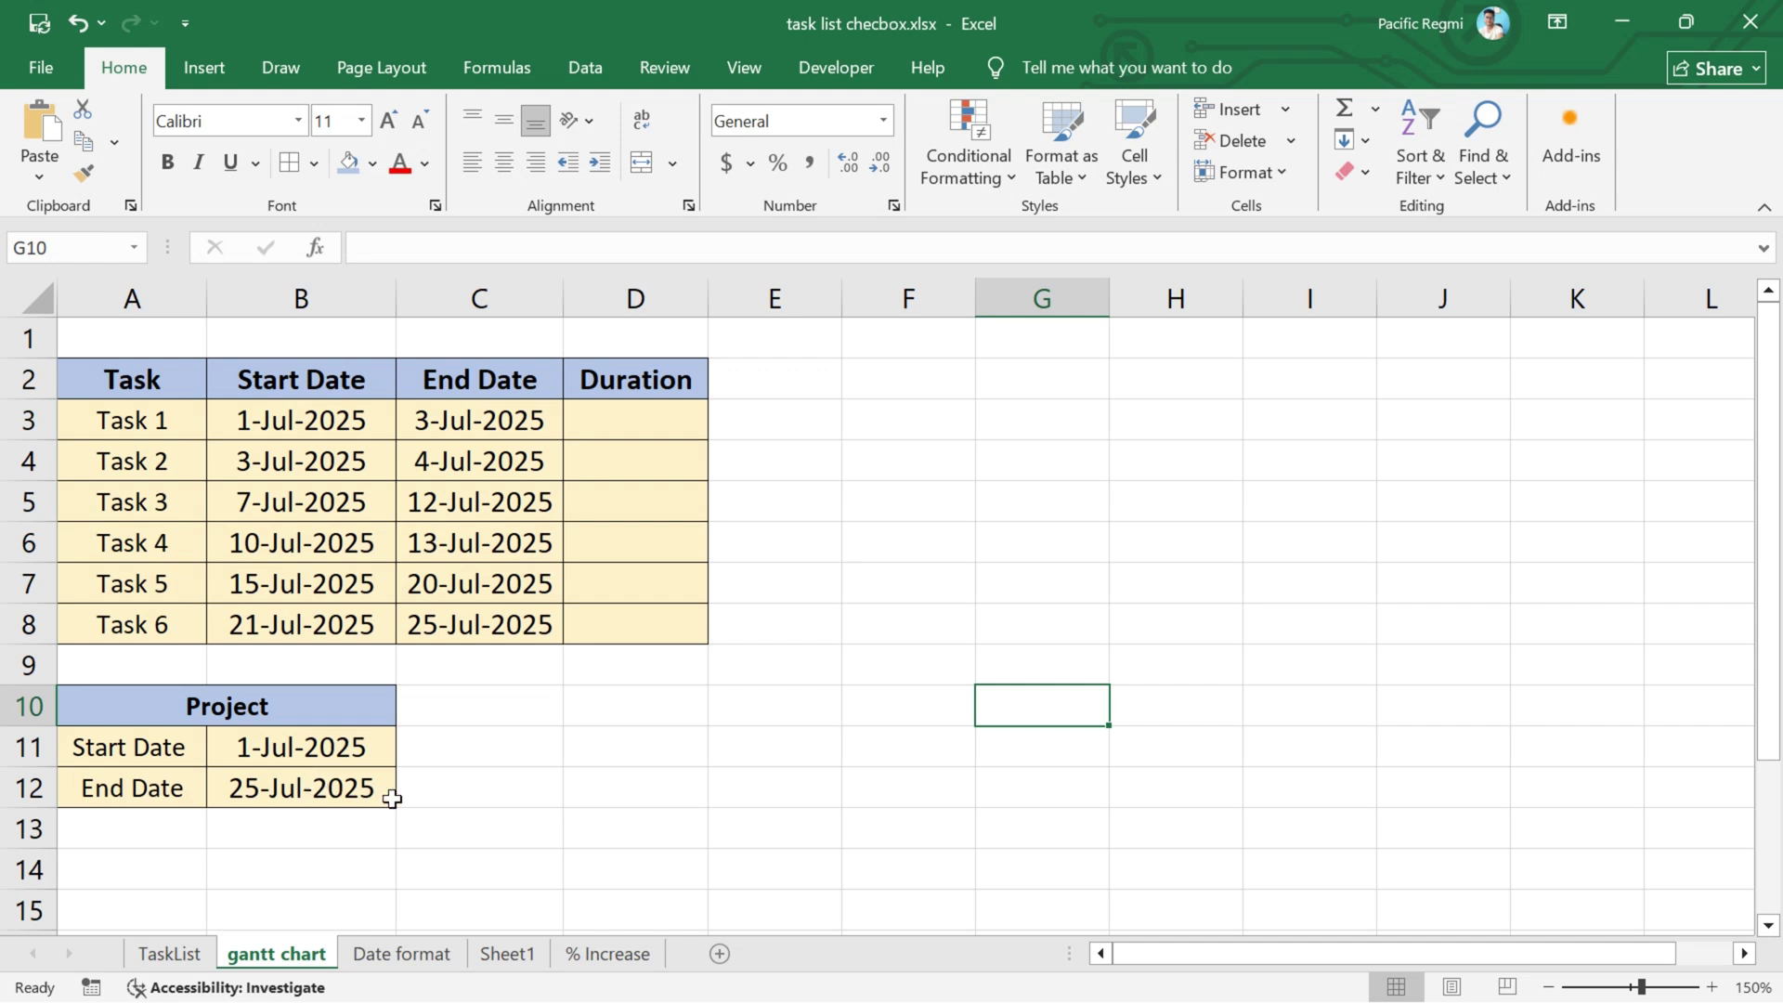
{"action": "double_click", "coordinate": [634, 422]}
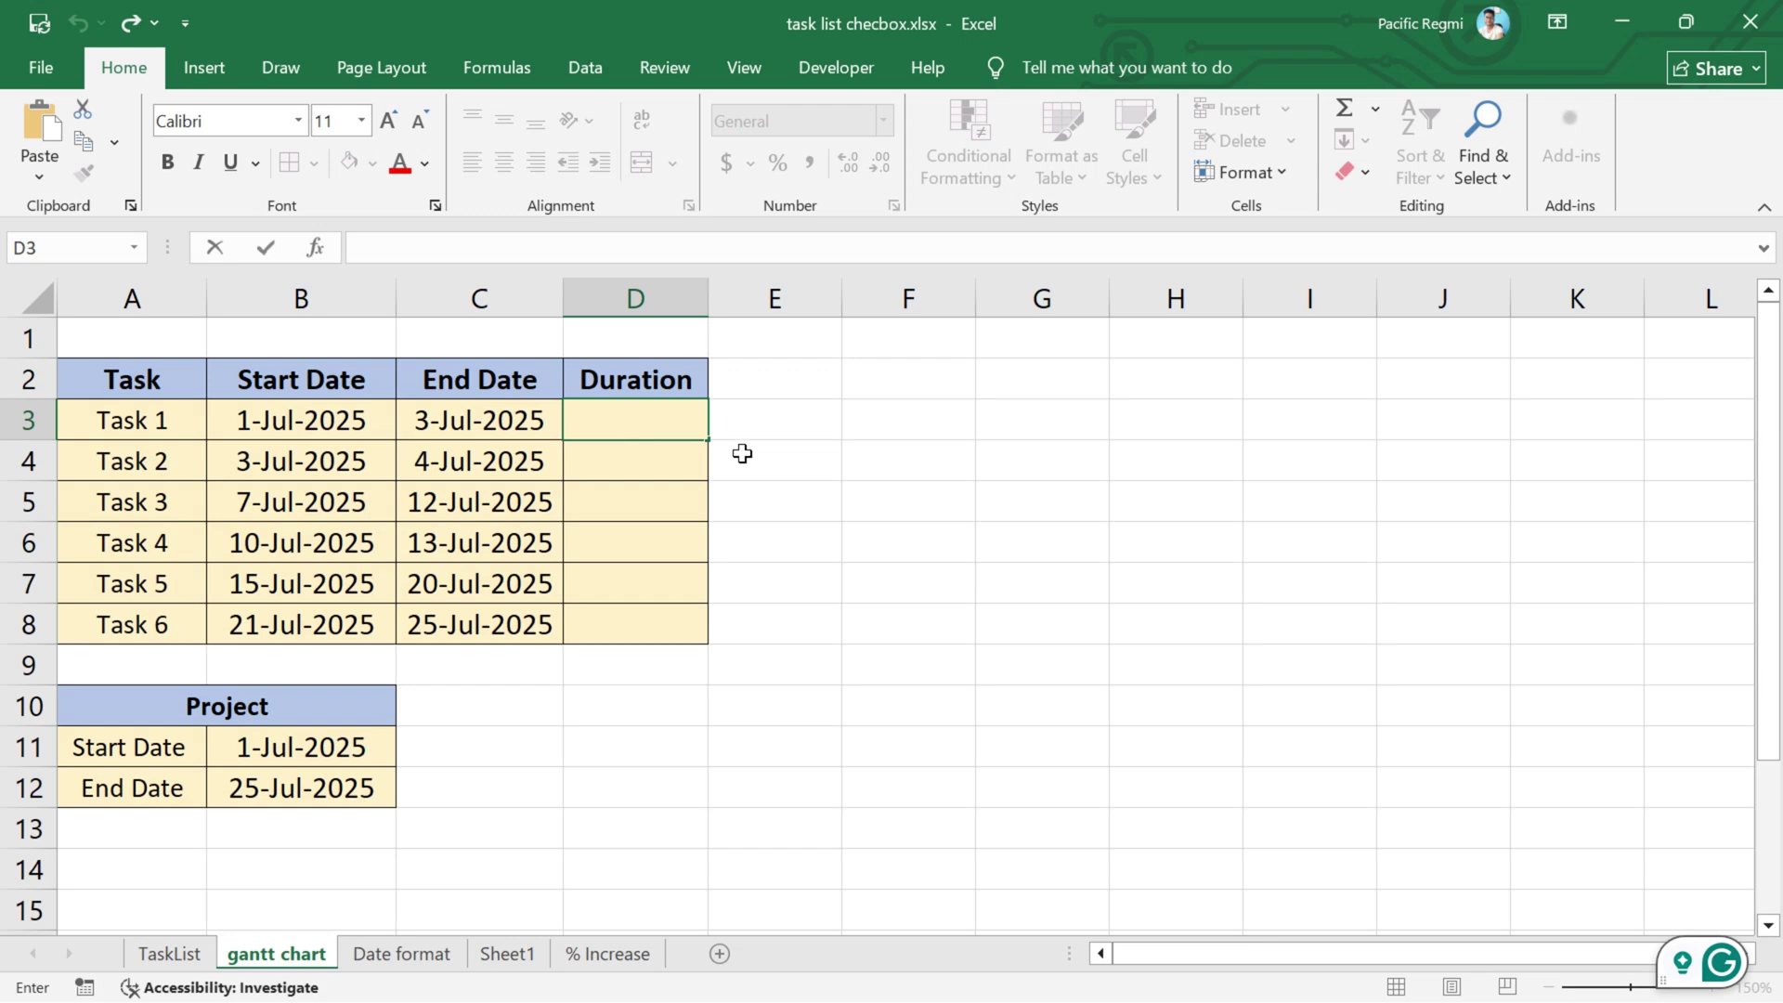
{"action": "type", "text": "="}
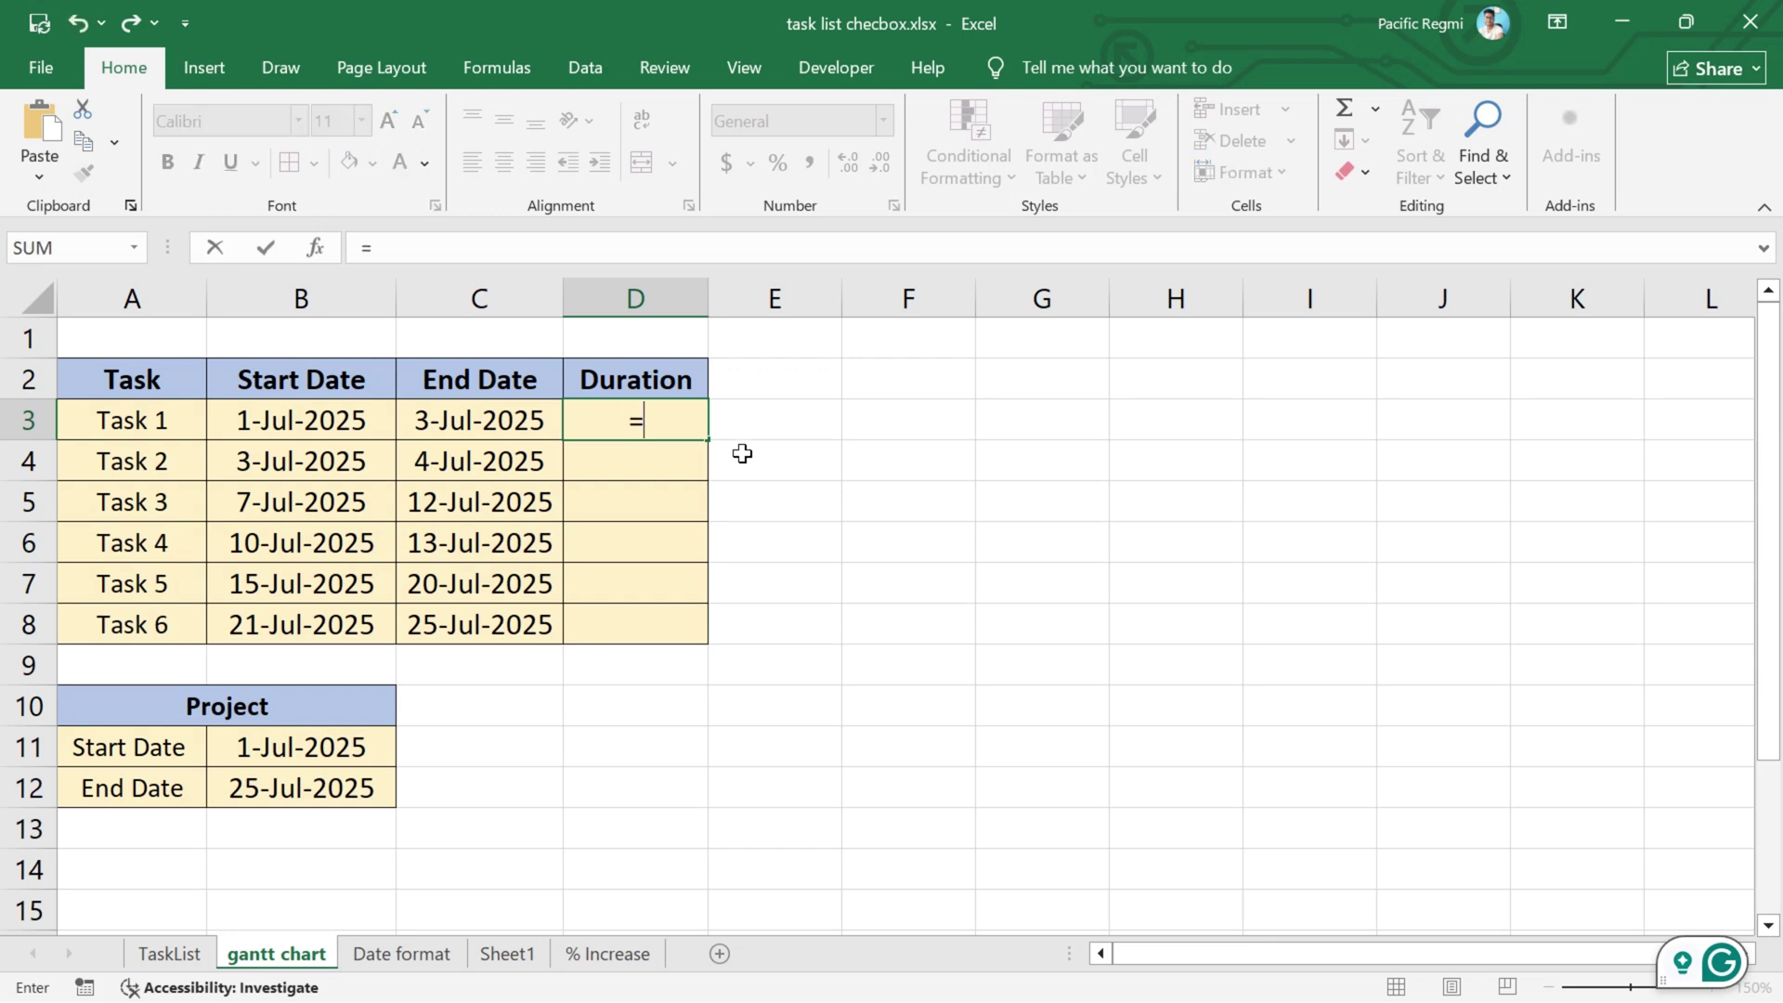
{"action": "left_click", "coordinate": [493, 423]}
{"action": "type", "text": "-"}
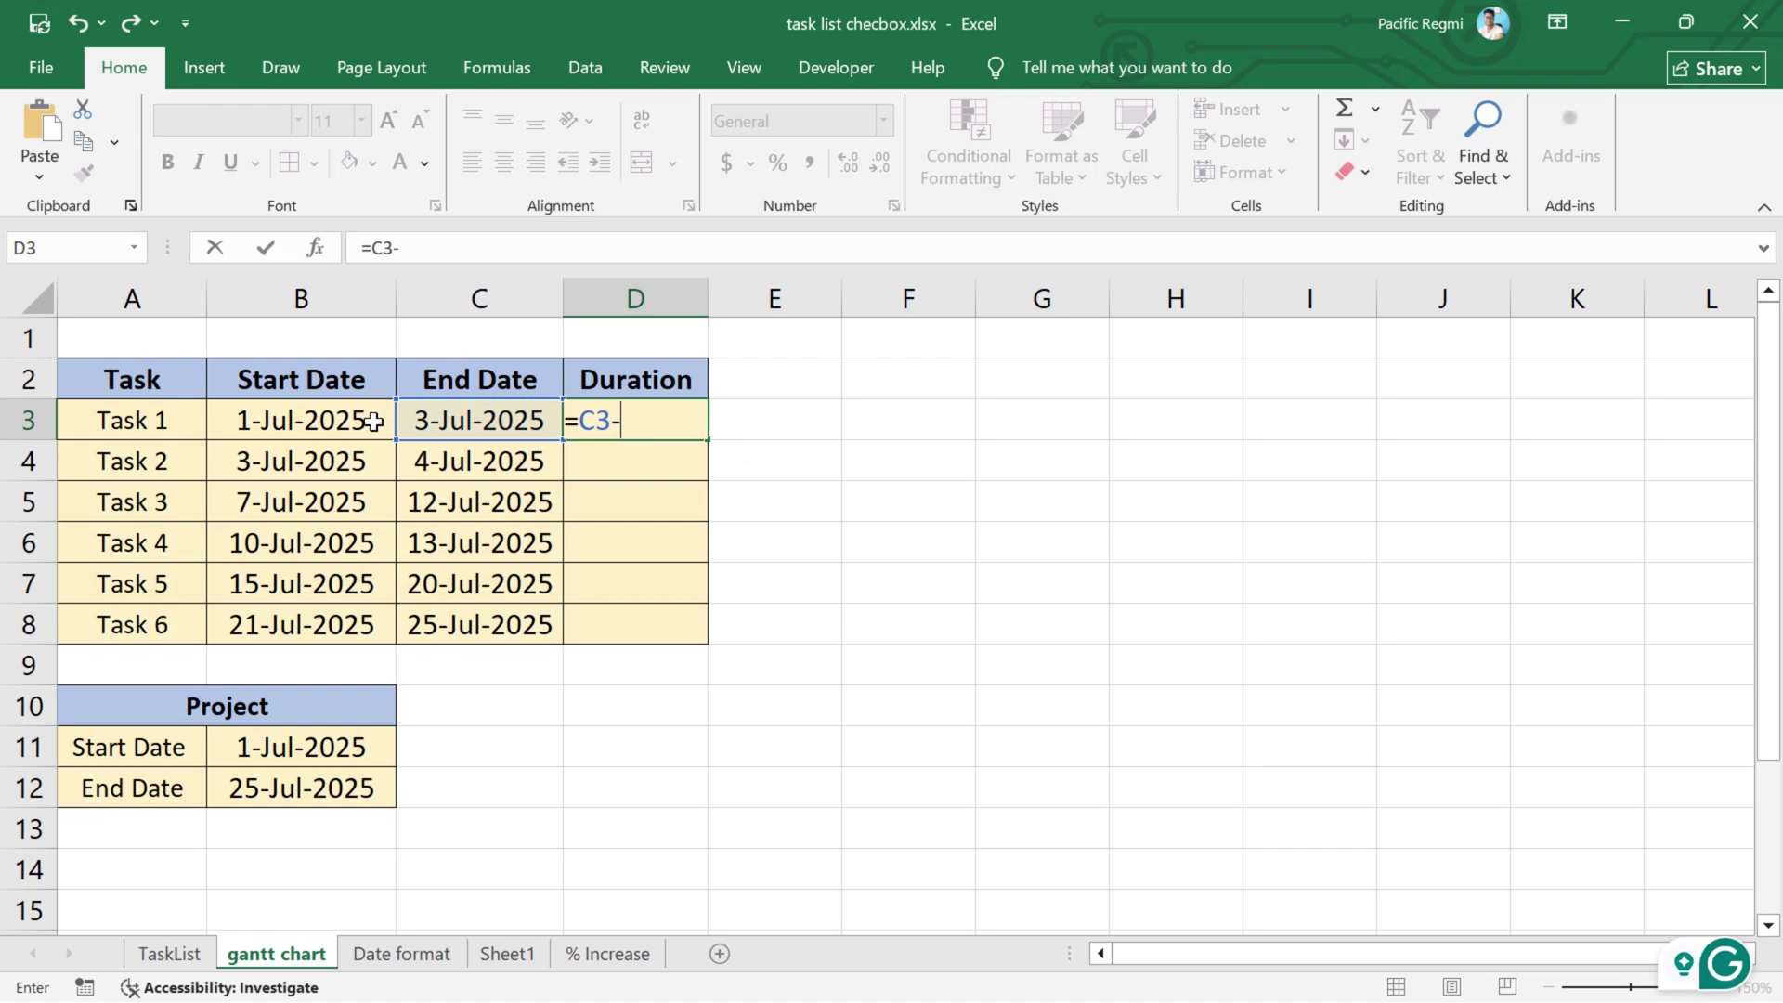
{"action": "left_click", "coordinate": [363, 424]}
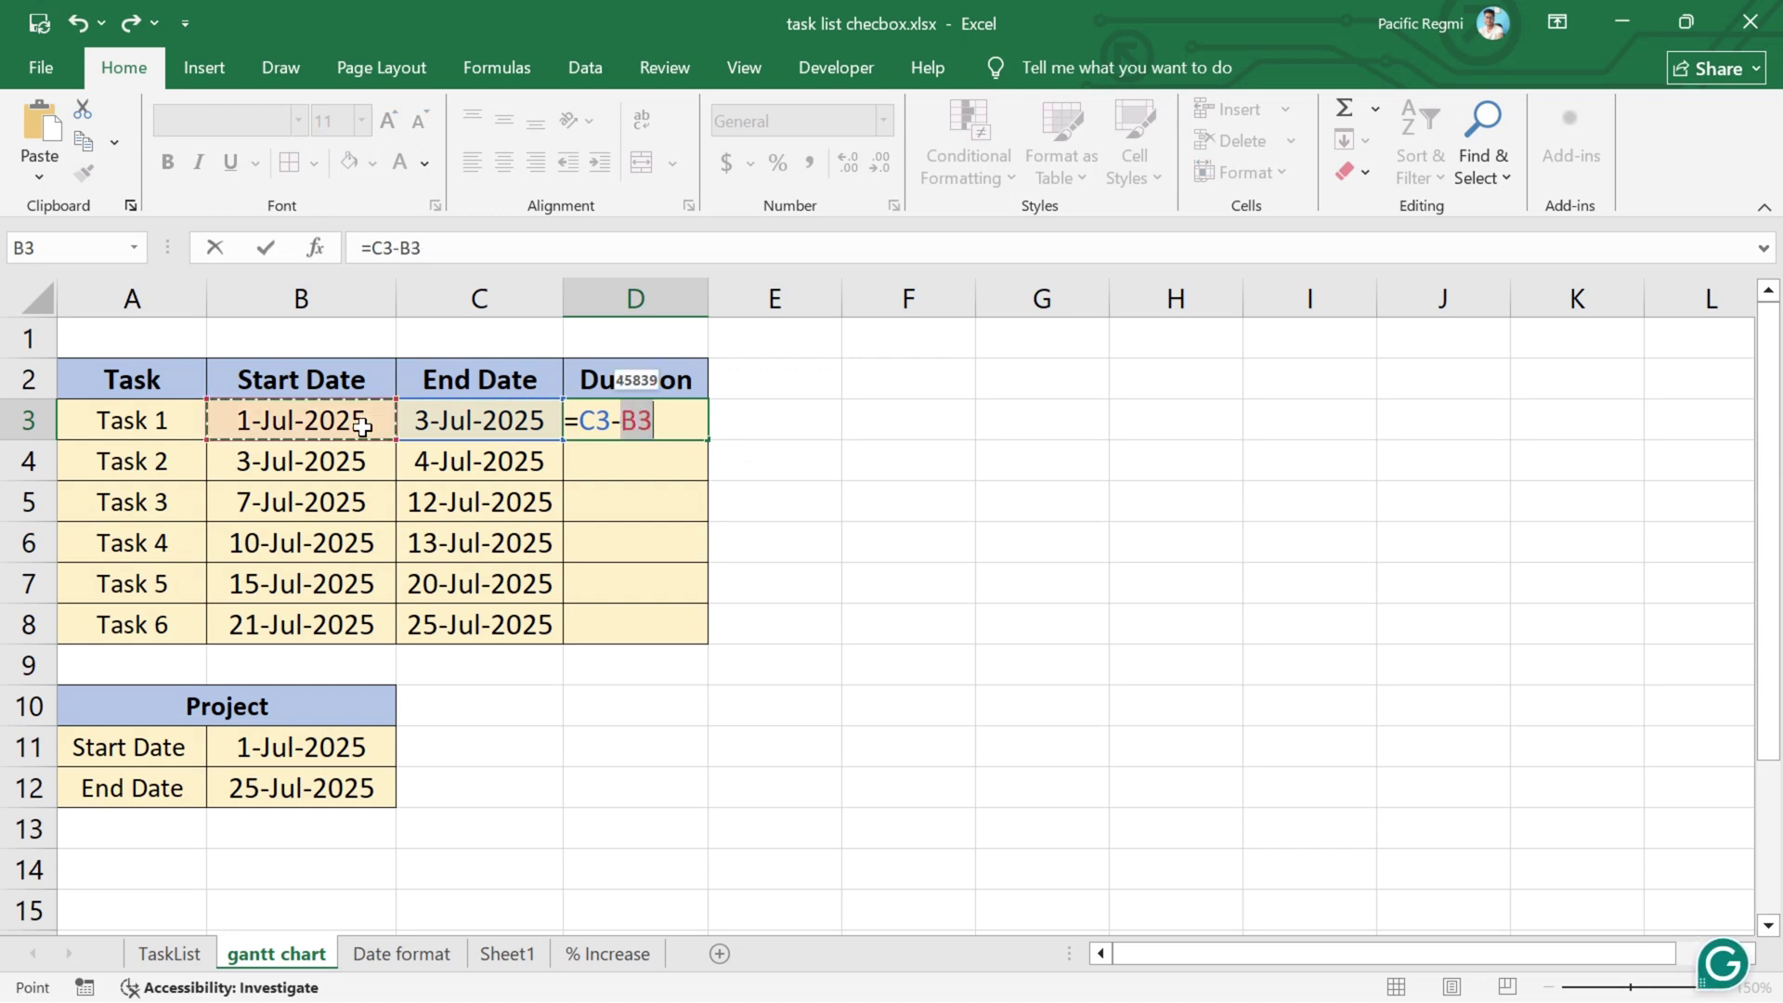
{"action": "key", "text": "Return"}
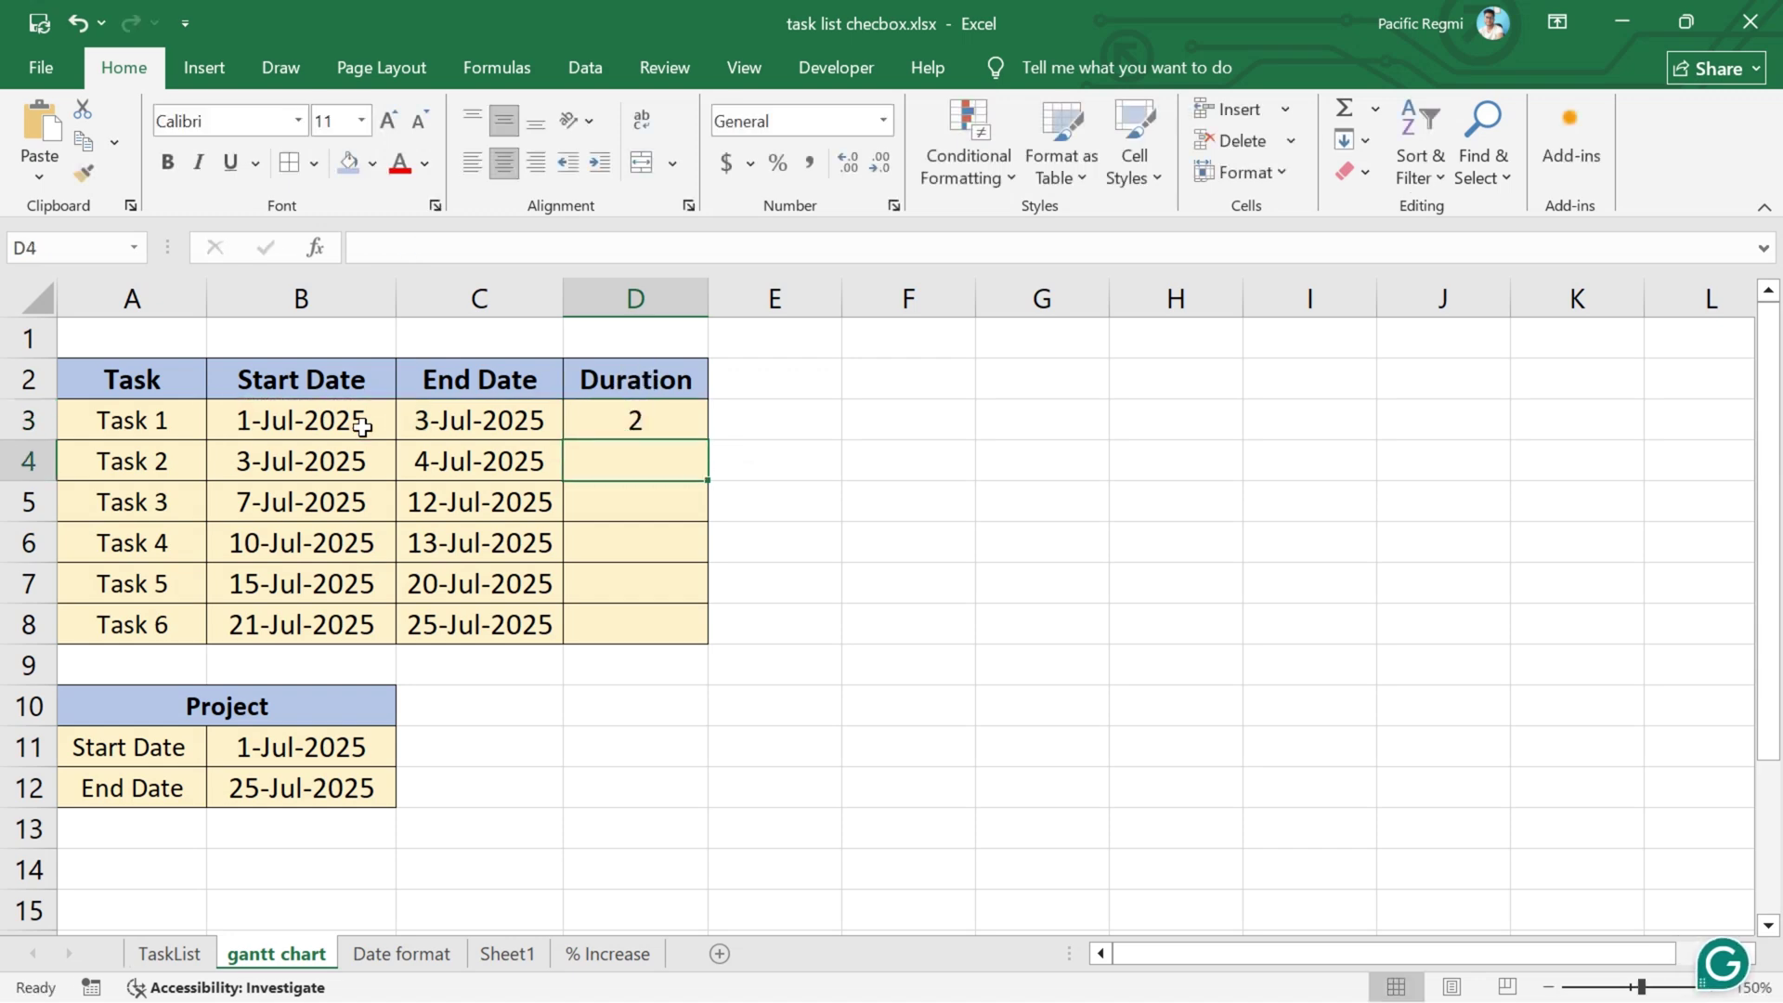
- Fill the D3 duration formula down to D8, giving 2, 1, 5, 3, 5, 4
{"action": "left_click", "coordinate": [702, 426]}
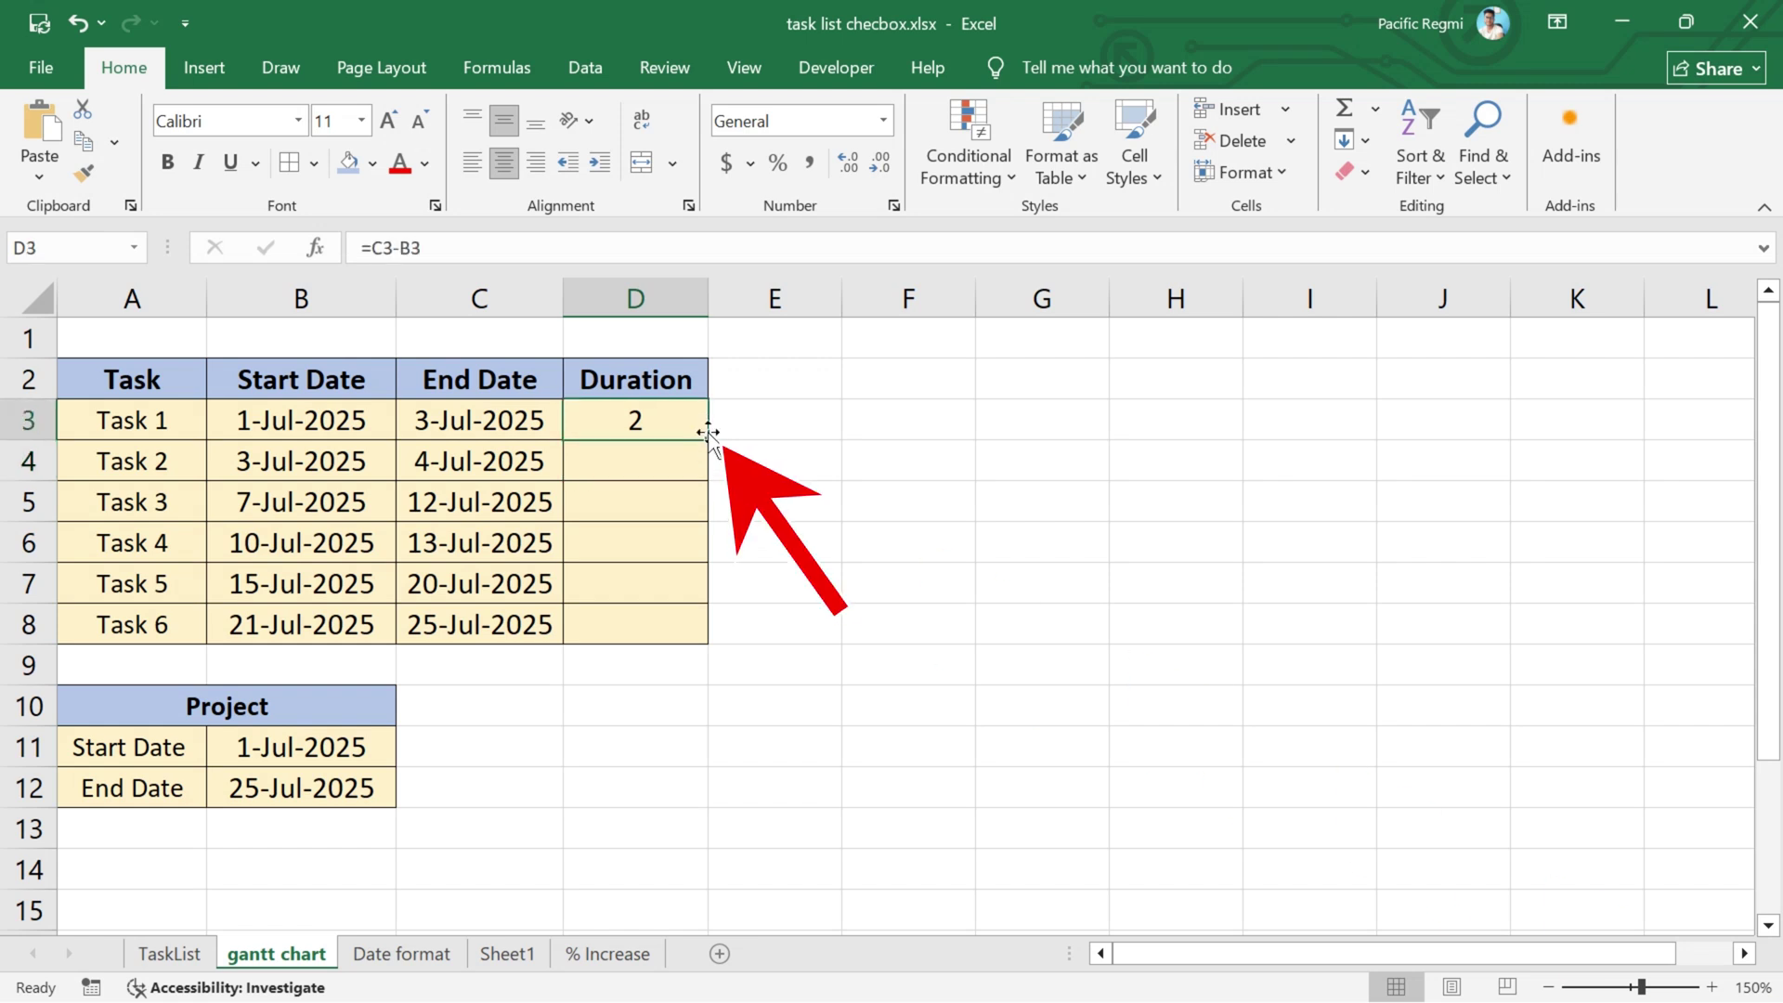
{"action": "left_click_drag", "start_coordinate": [710, 438], "coordinate": [698, 640]}
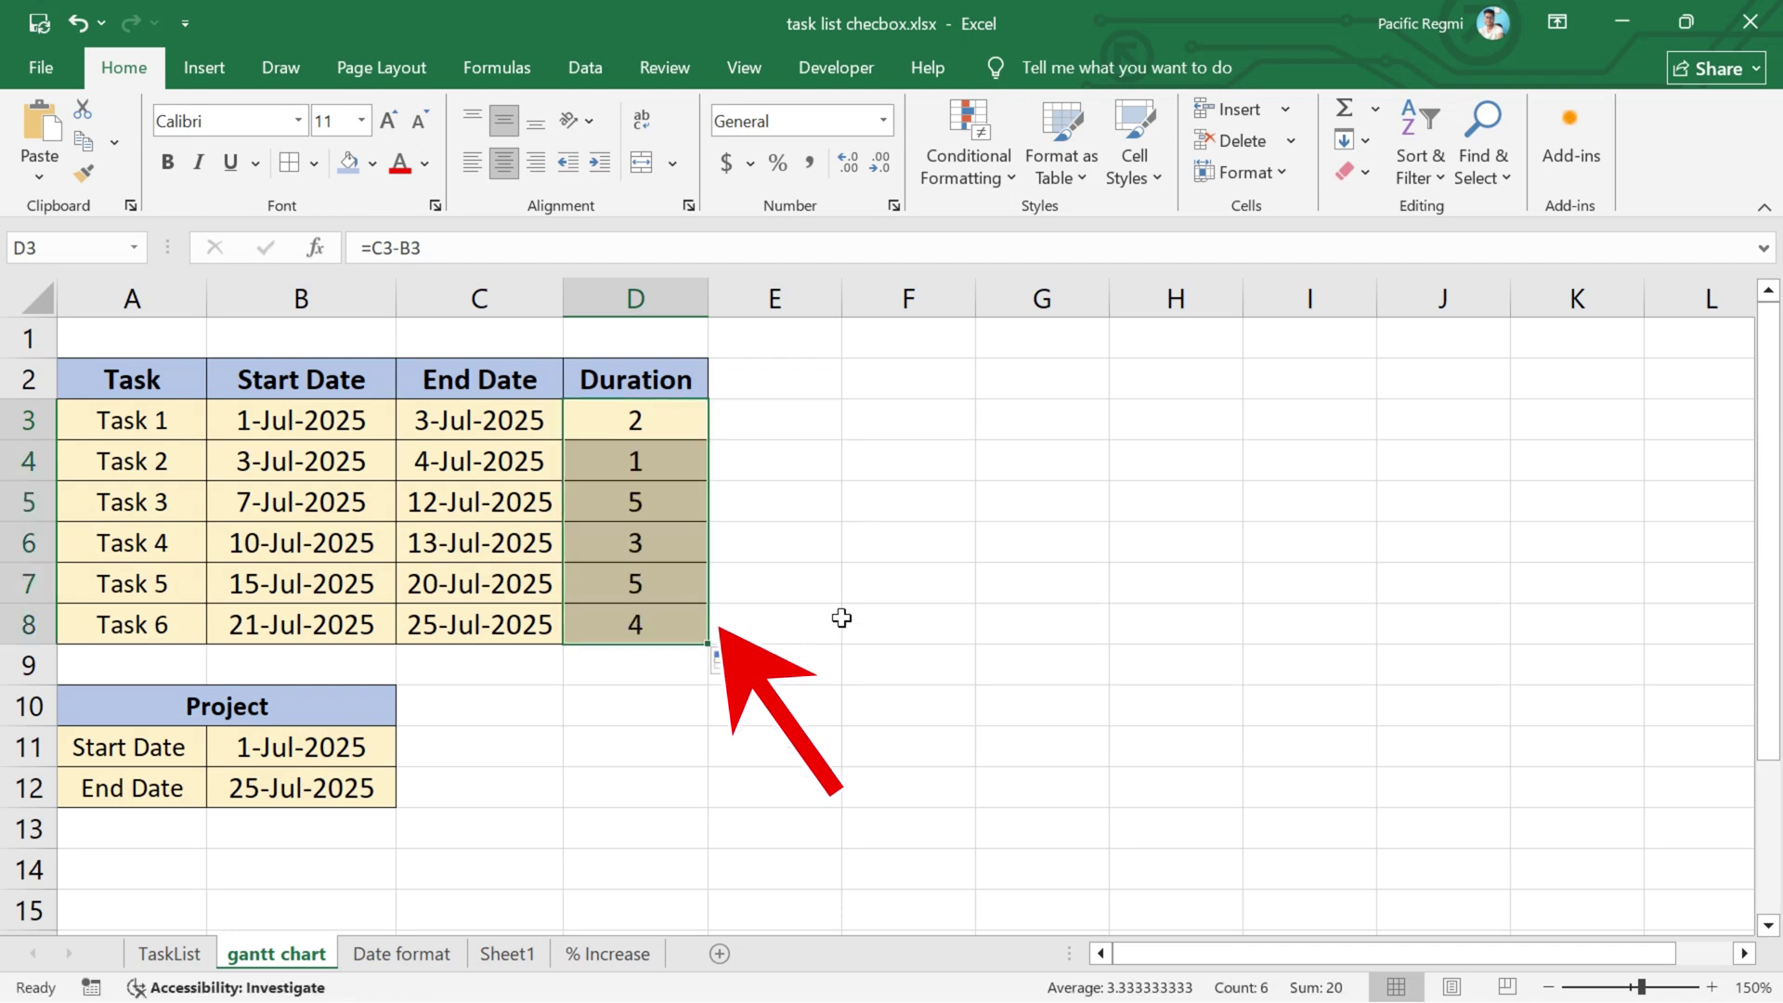
{"action": "left_click", "coordinate": [793, 620]}
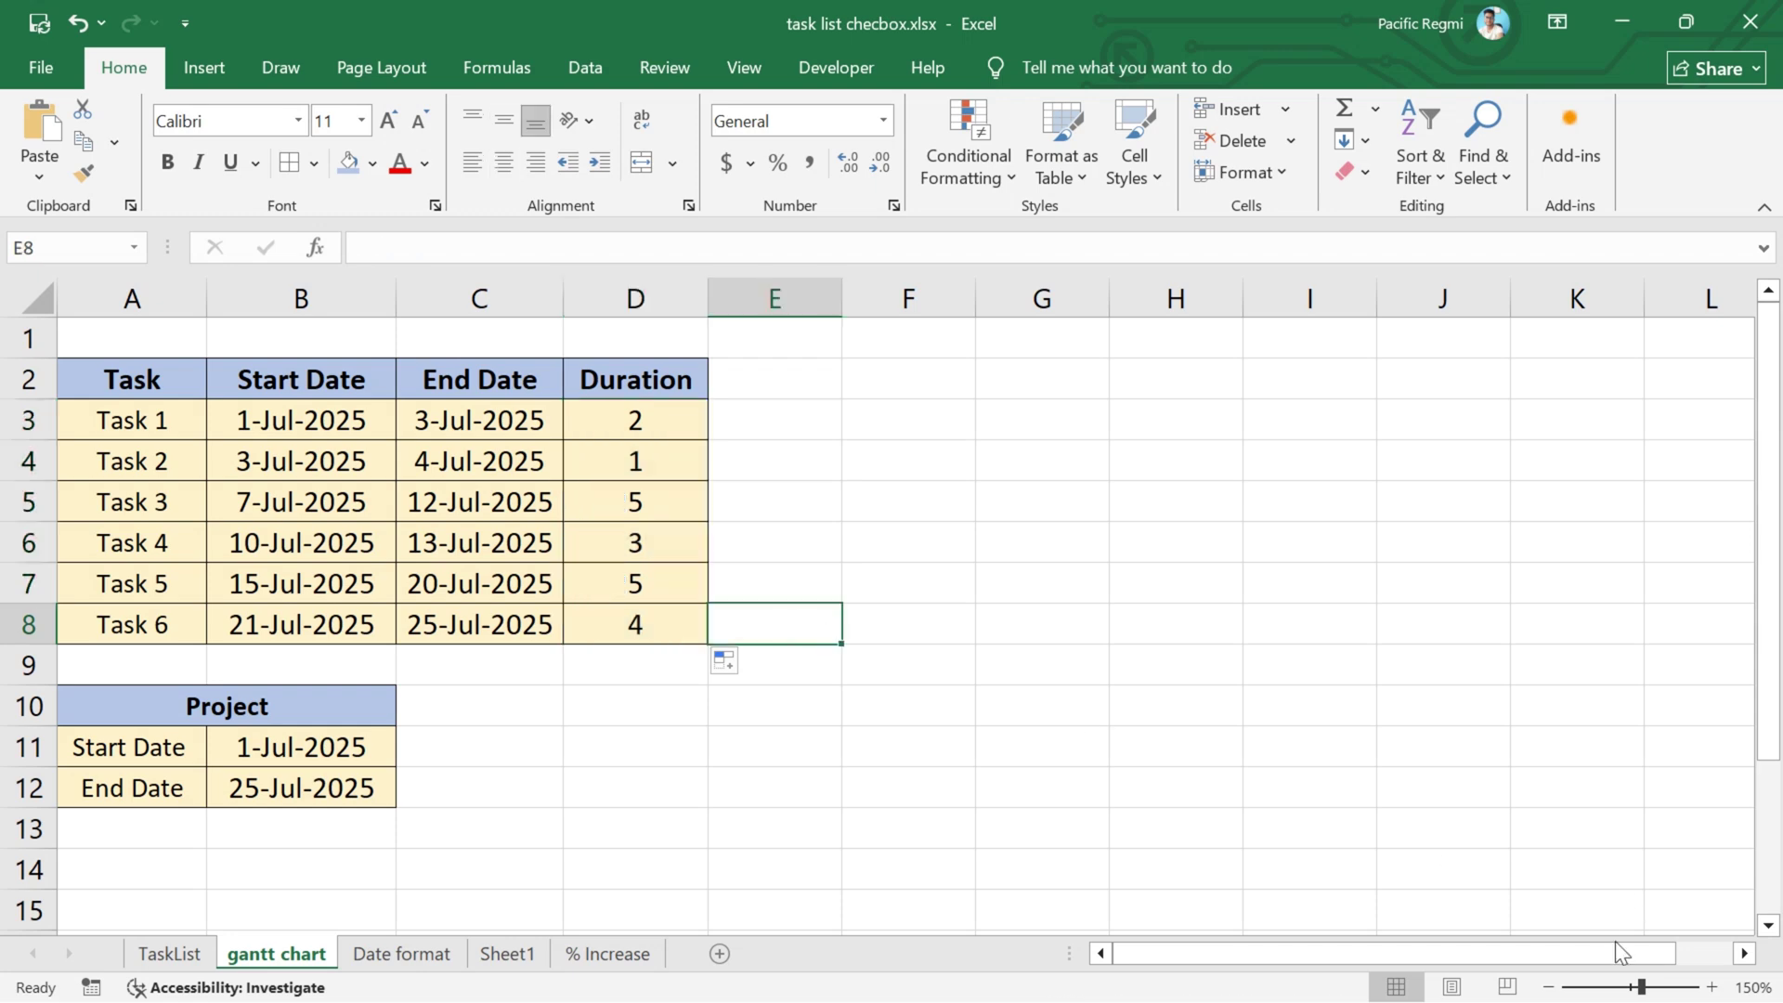
{"action": "left_click", "coordinate": [1549, 987]}
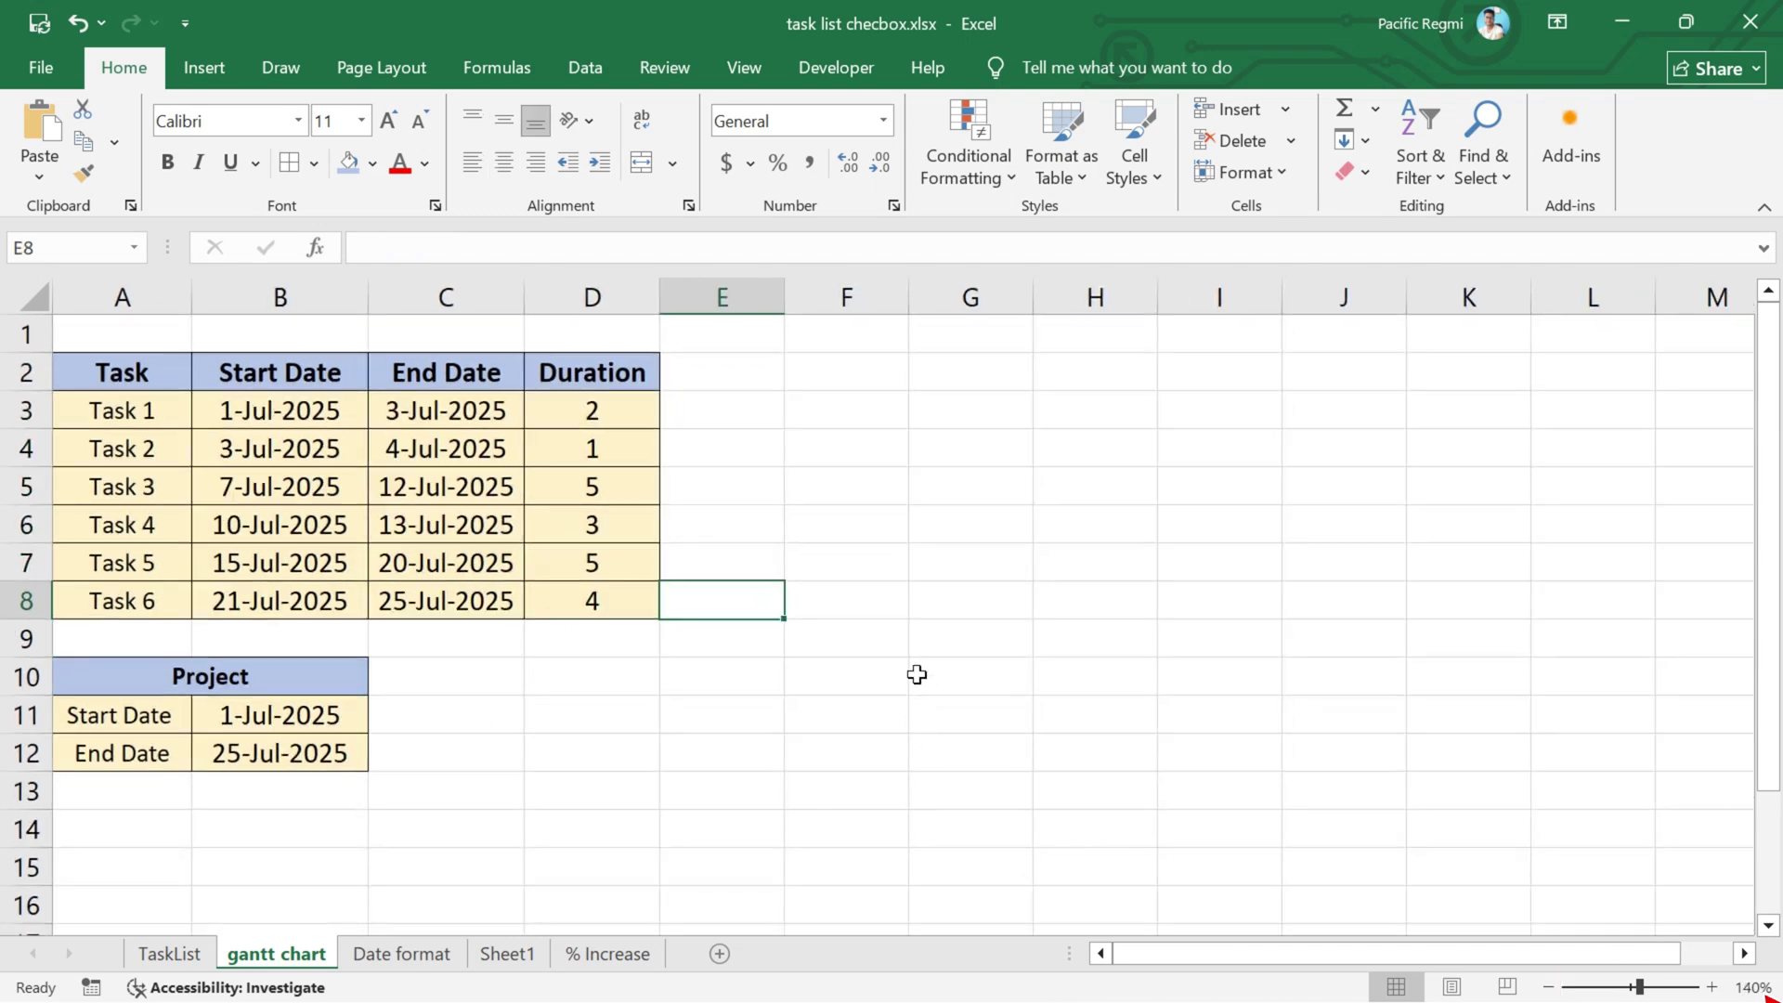
- Insert a 2-D stacked bar chart from B2:B8 and move it beside the task table
{"action": "left_click_drag", "start_coordinate": [289, 376], "coordinate": [306, 599]}
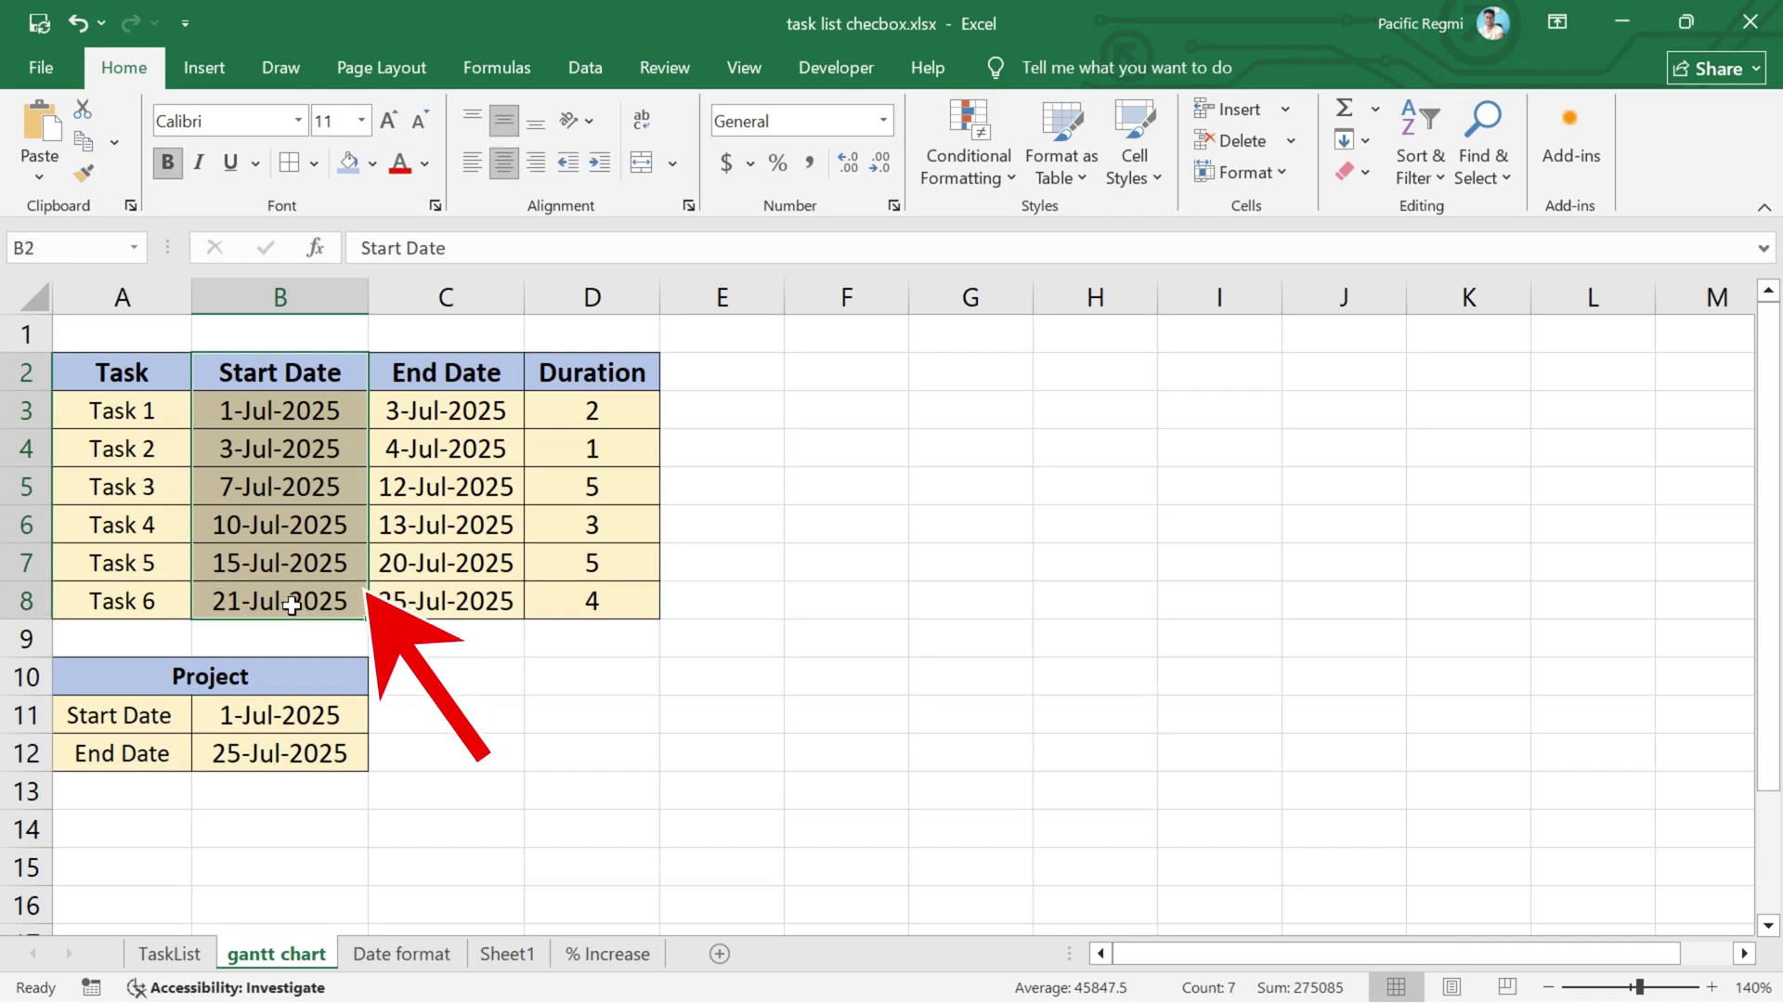
{"action": "left_click", "coordinate": [204, 69]}
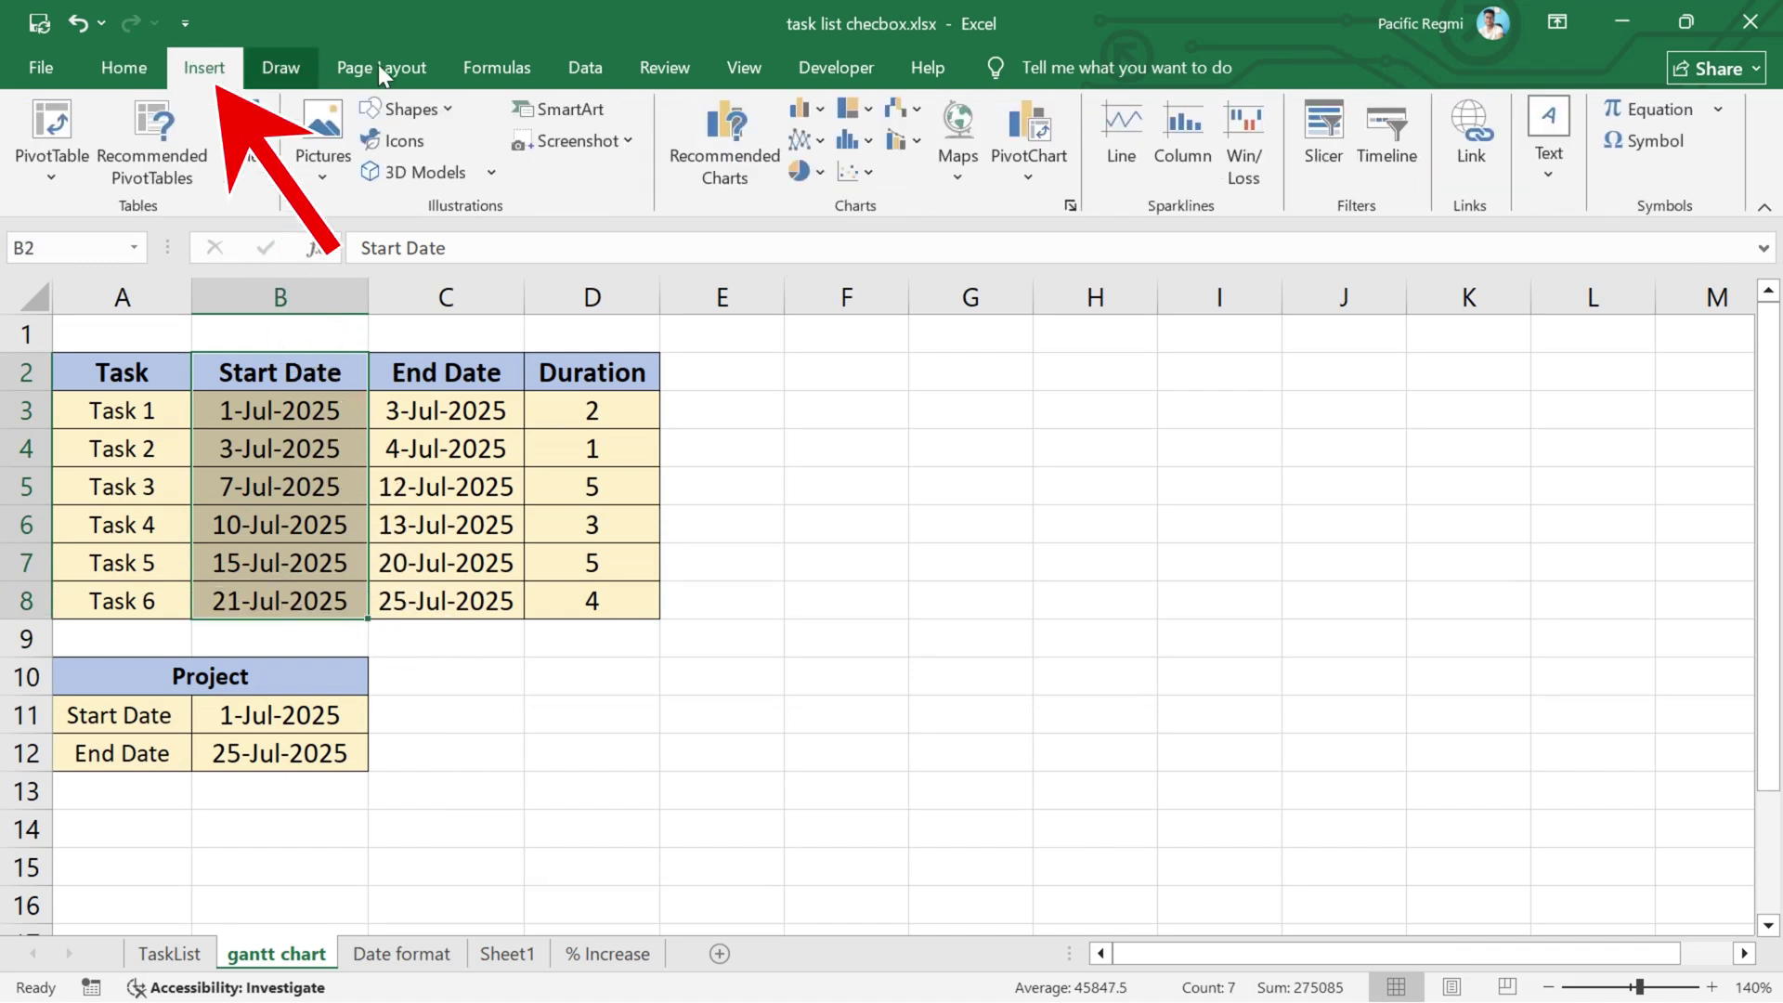
{"action": "left_click", "coordinate": [822, 112]}
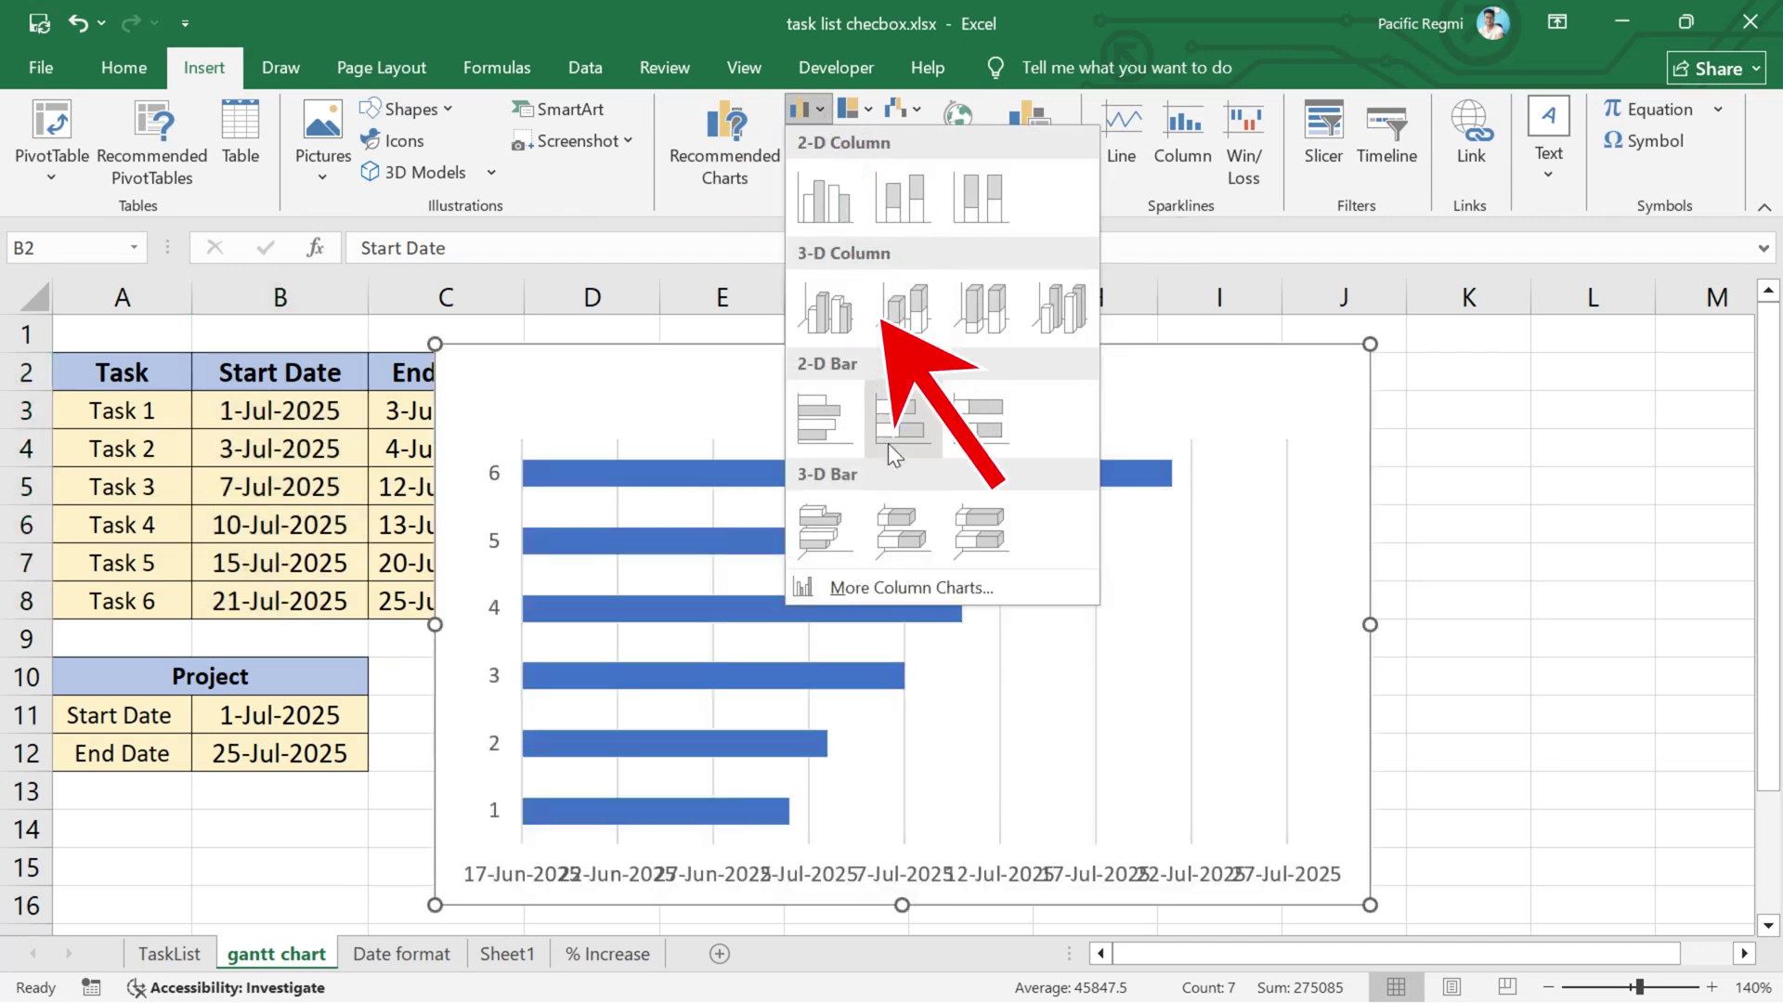
{"action": "left_click", "coordinate": [917, 444]}
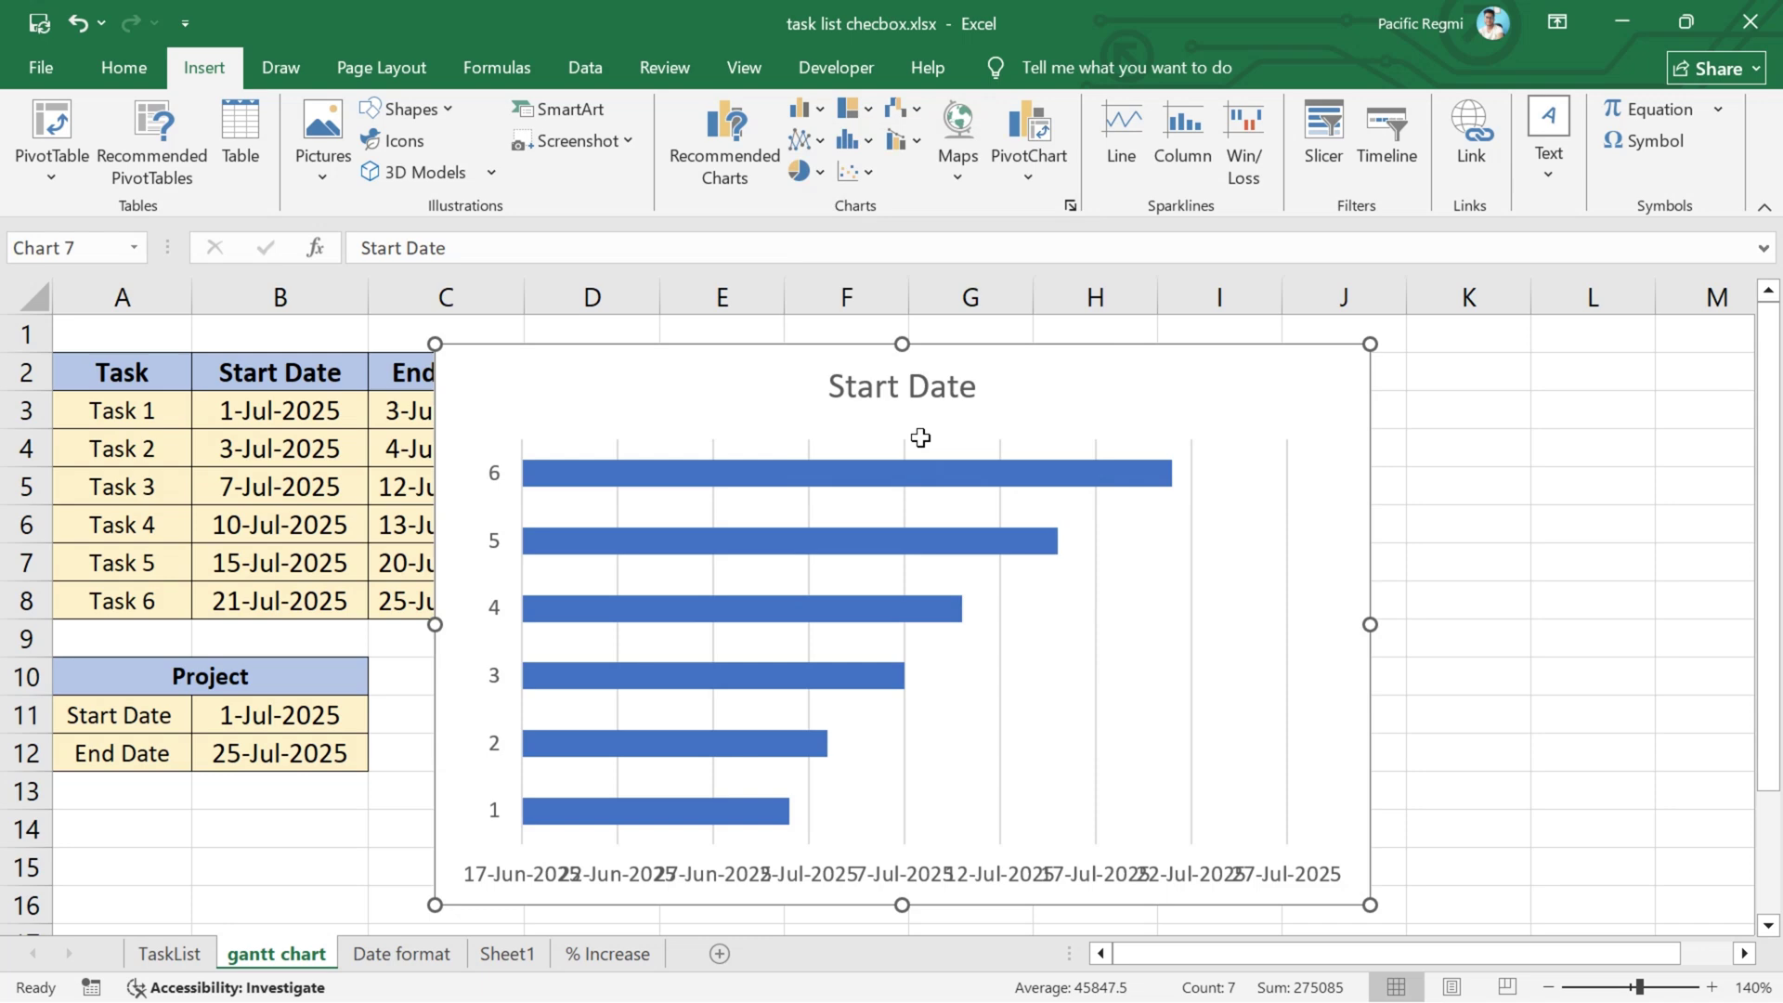
{"action": "left_click_drag", "start_coordinate": [697, 379], "coordinate": [928, 372]}
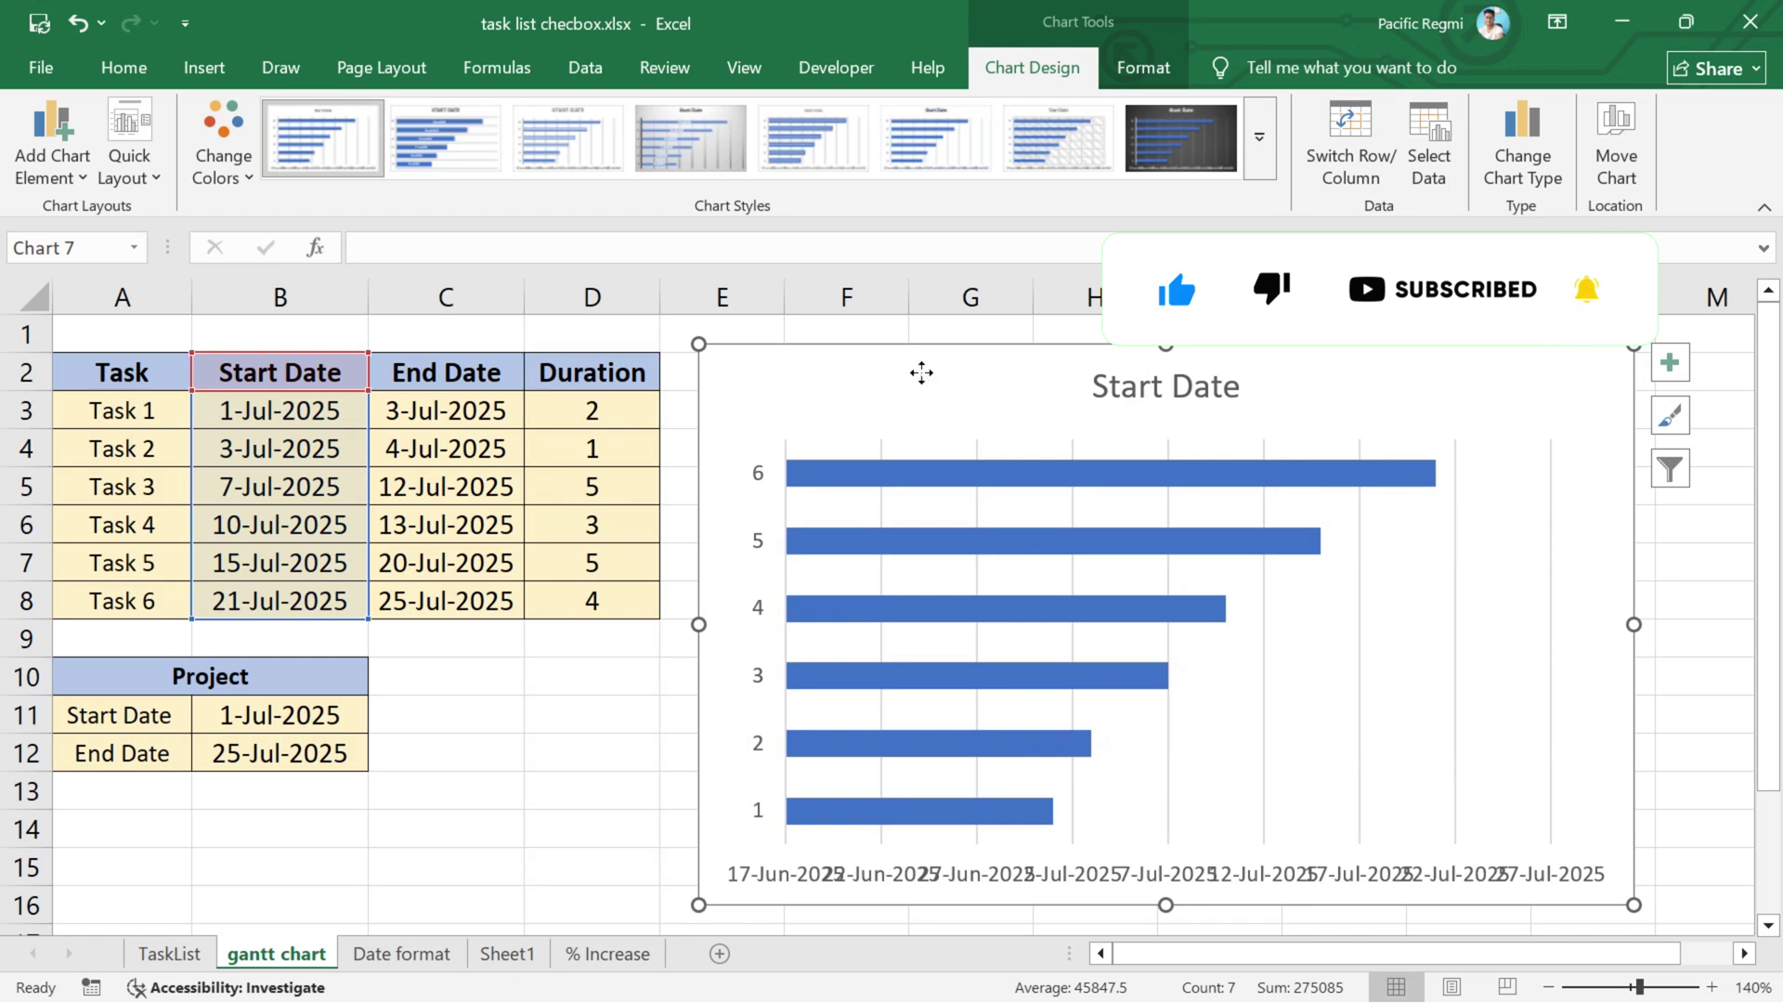
- In Select Data, add a series named from D2 with values D3:D8
{"action": "right_click", "coordinate": [924, 371]}
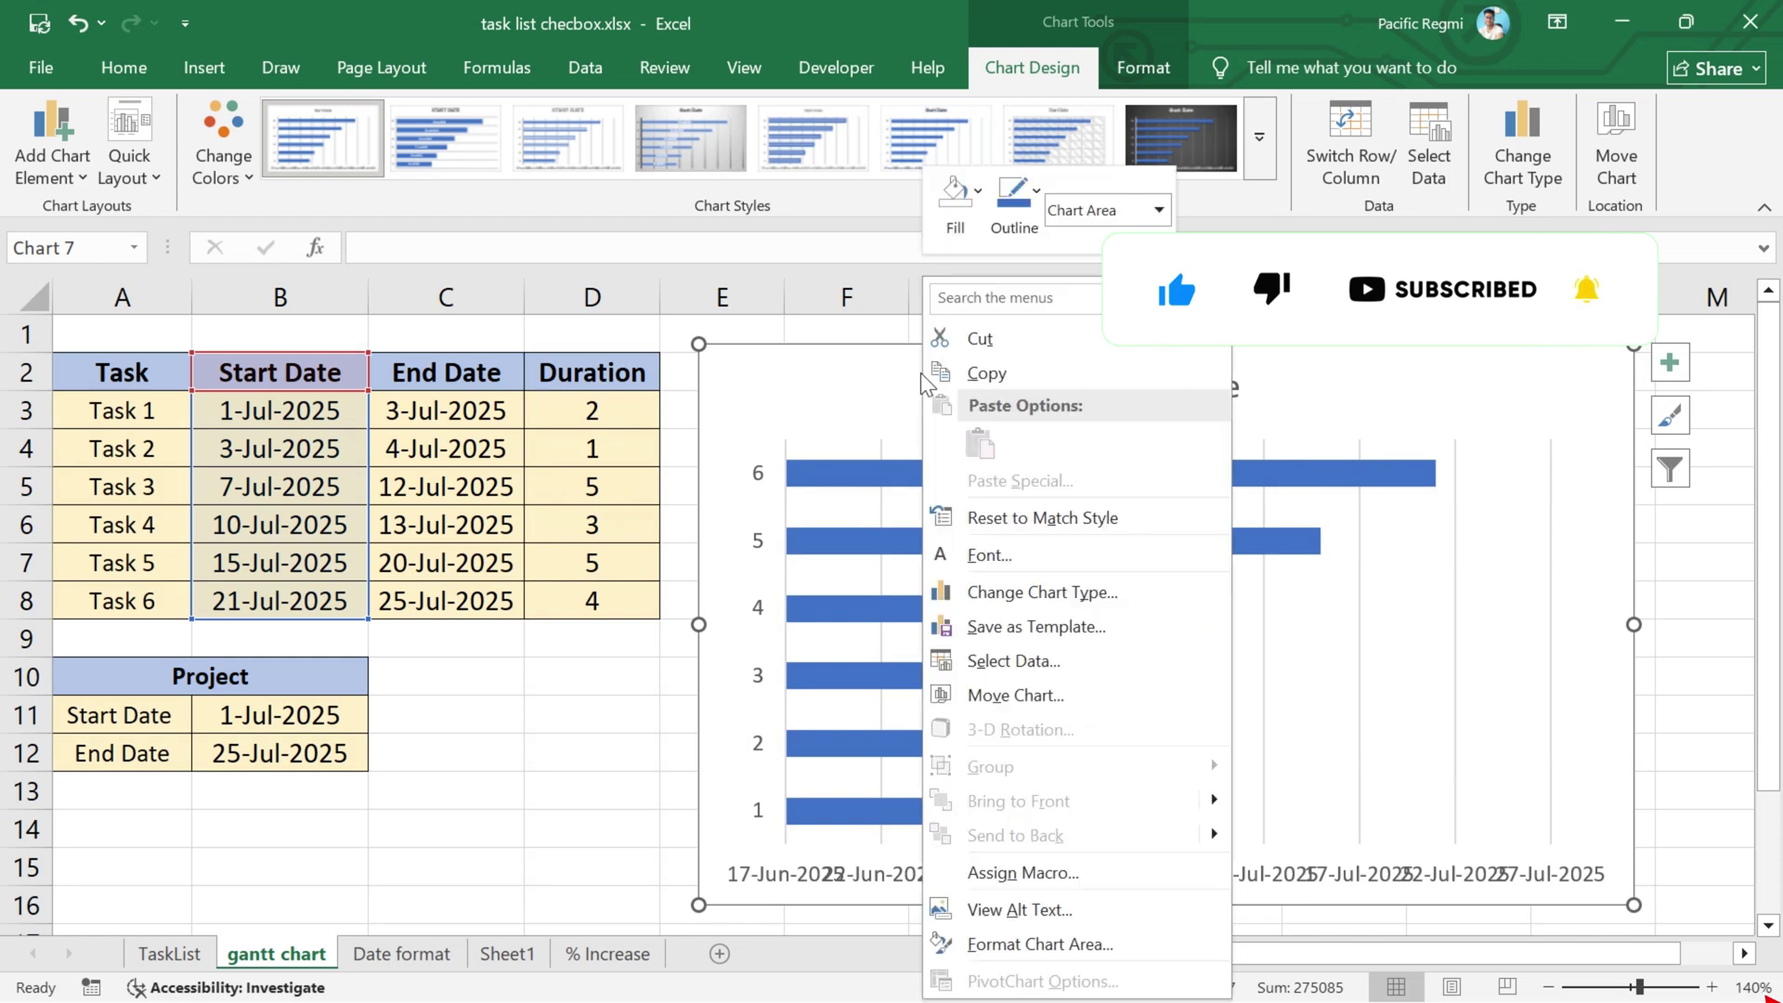
{"action": "left_click", "coordinate": [1028, 671]}
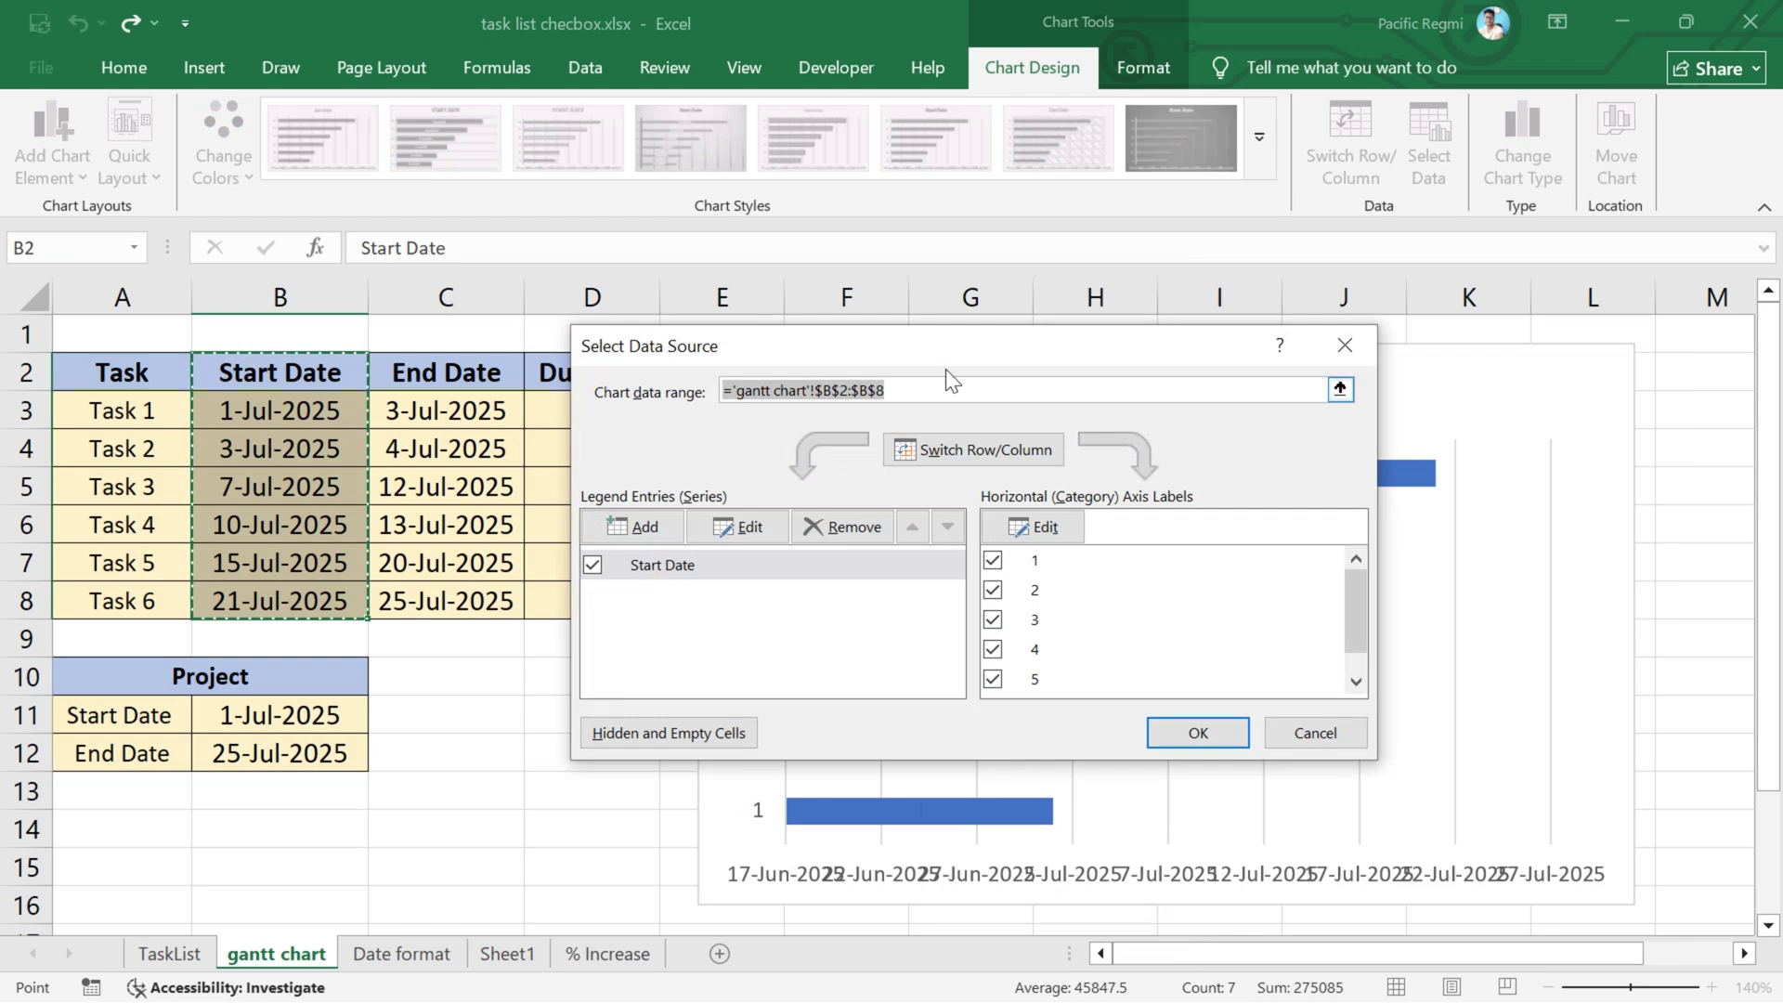
{"action": "left_click_drag", "start_coordinate": [977, 348], "coordinate": [1096, 359]}
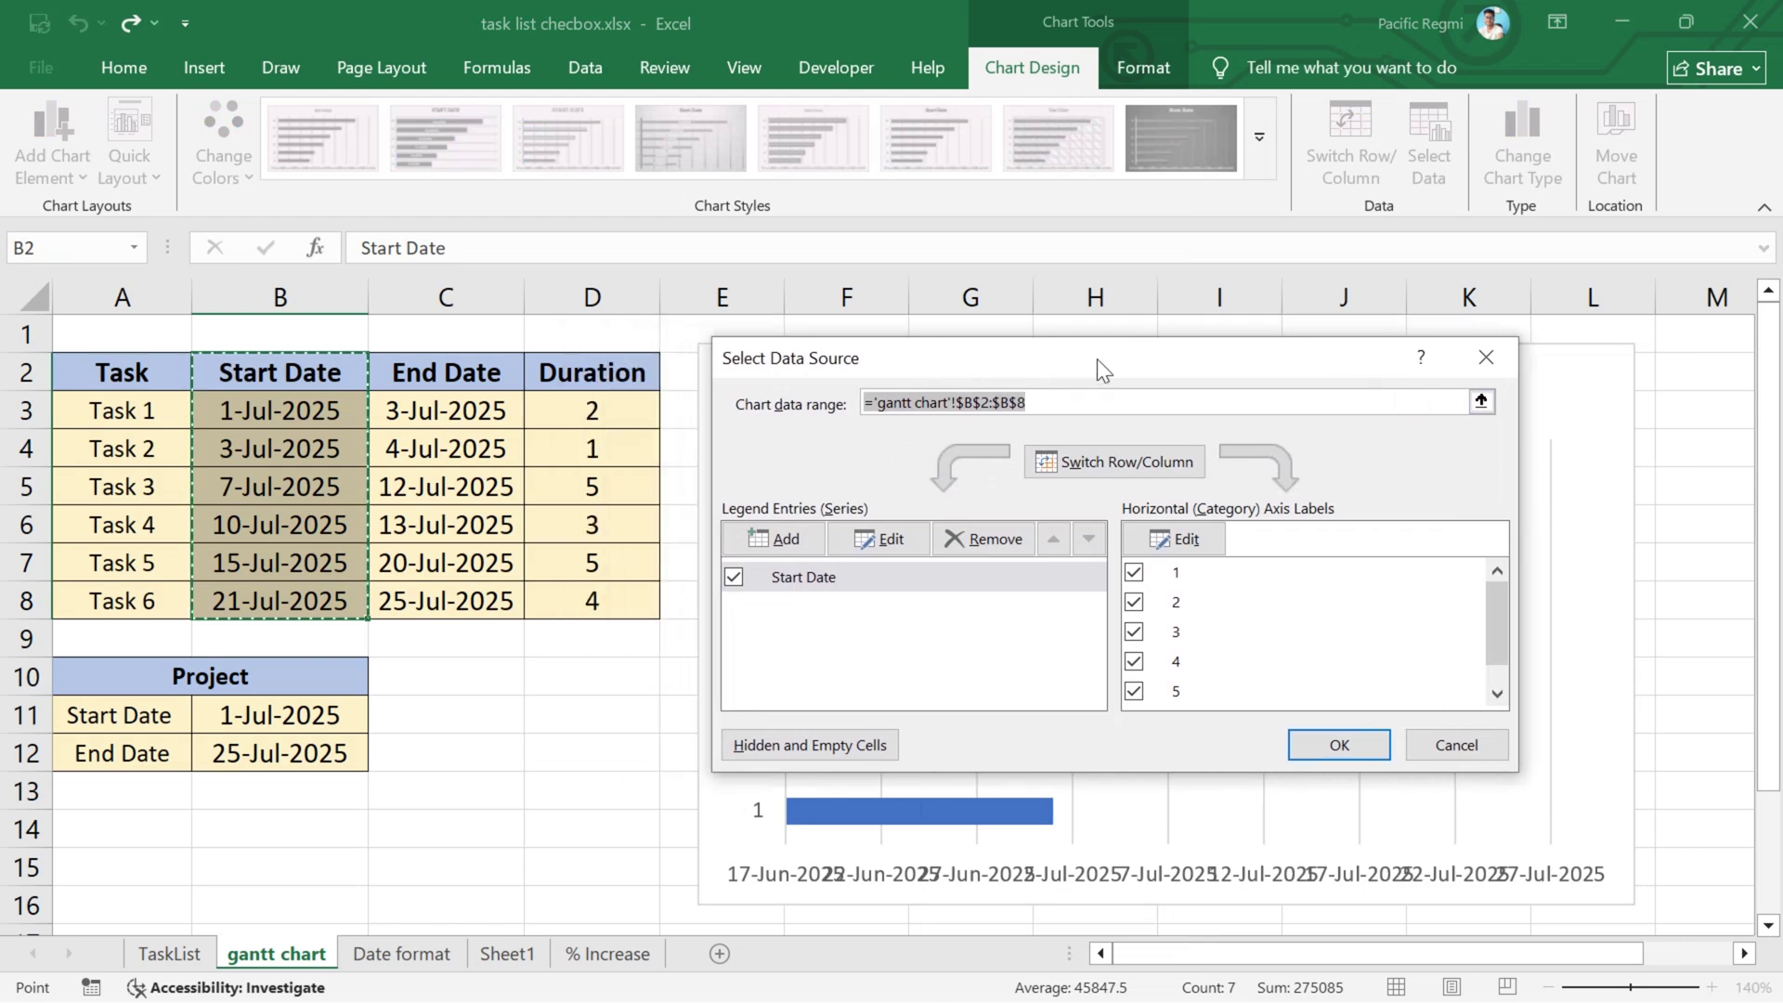
{"action": "left_click", "coordinate": [793, 540]}
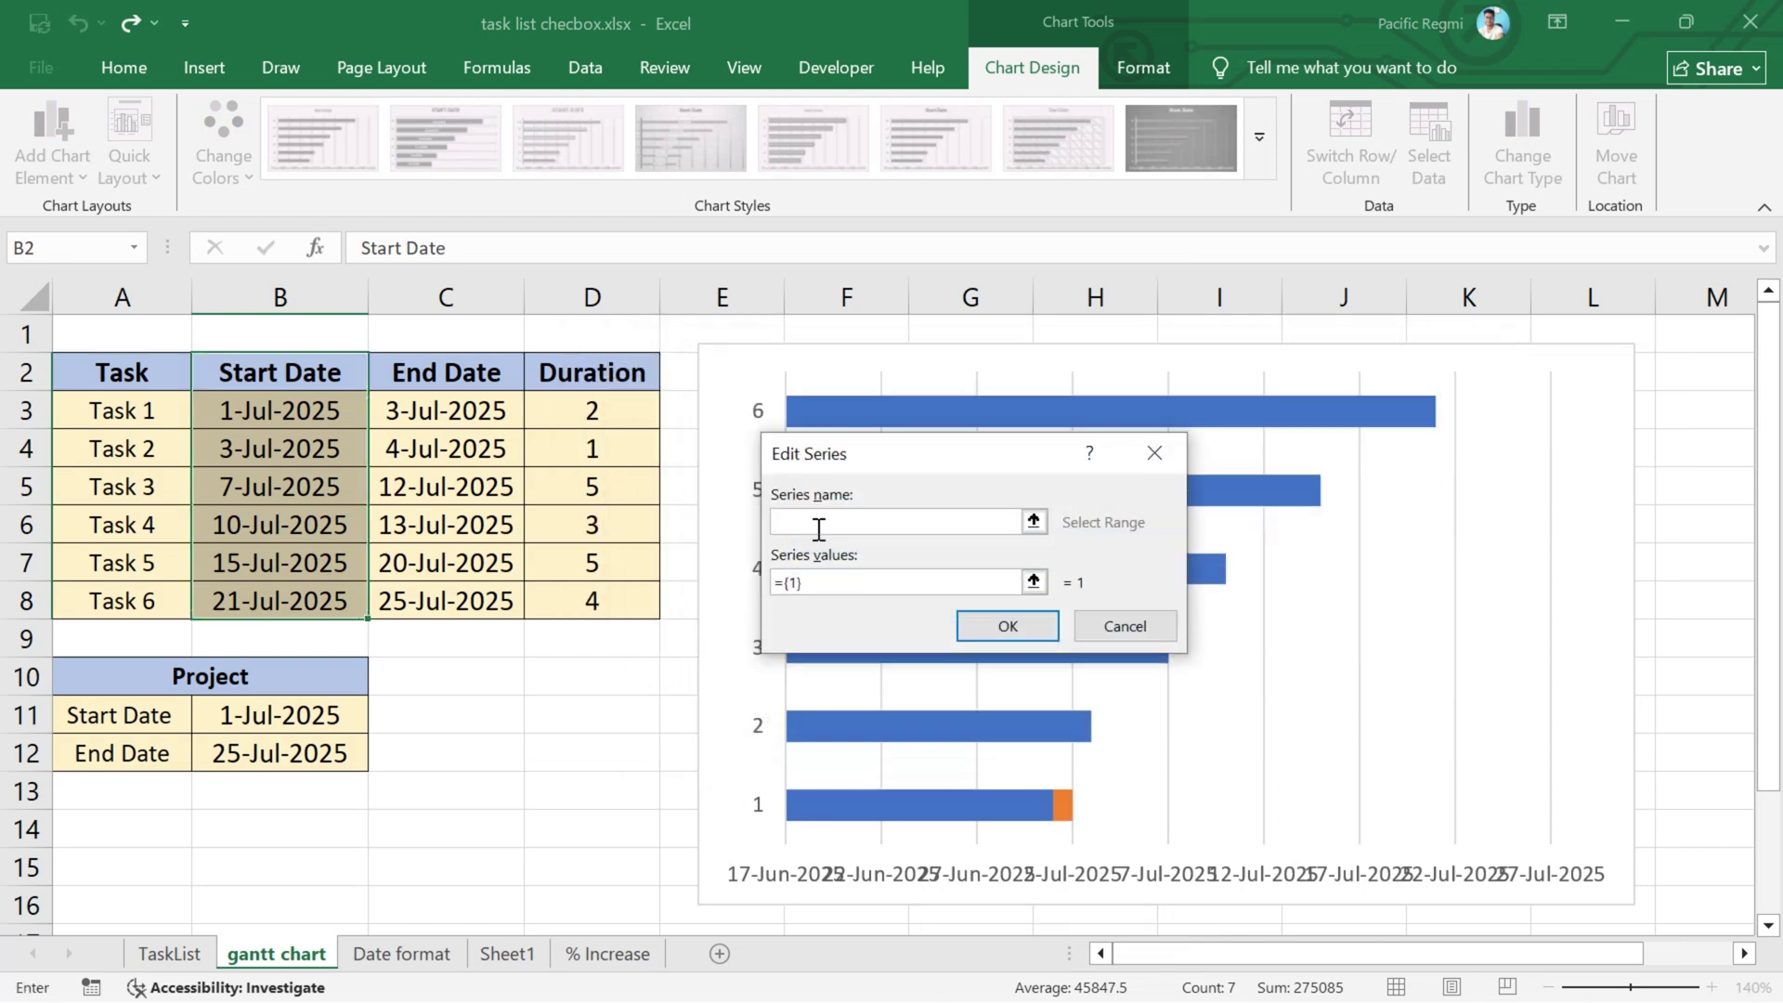
{"action": "left_click", "coordinate": [591, 374]}
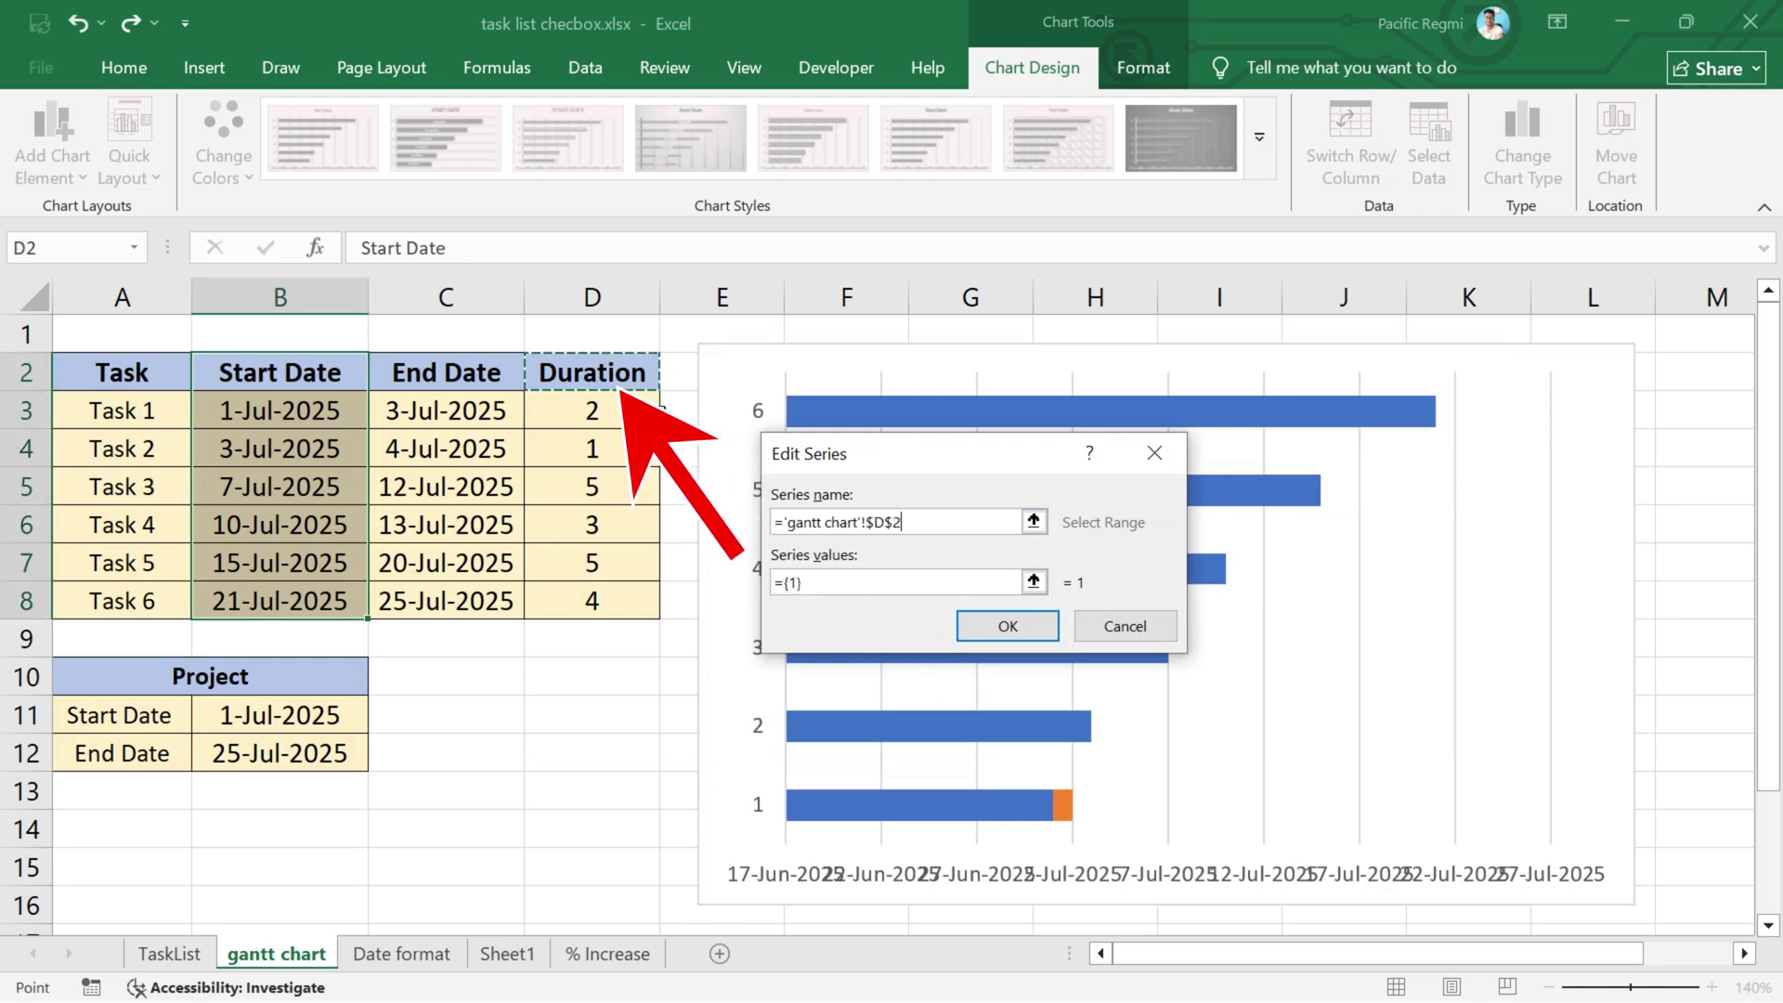
{"action": "left_click", "coordinate": [825, 581]}
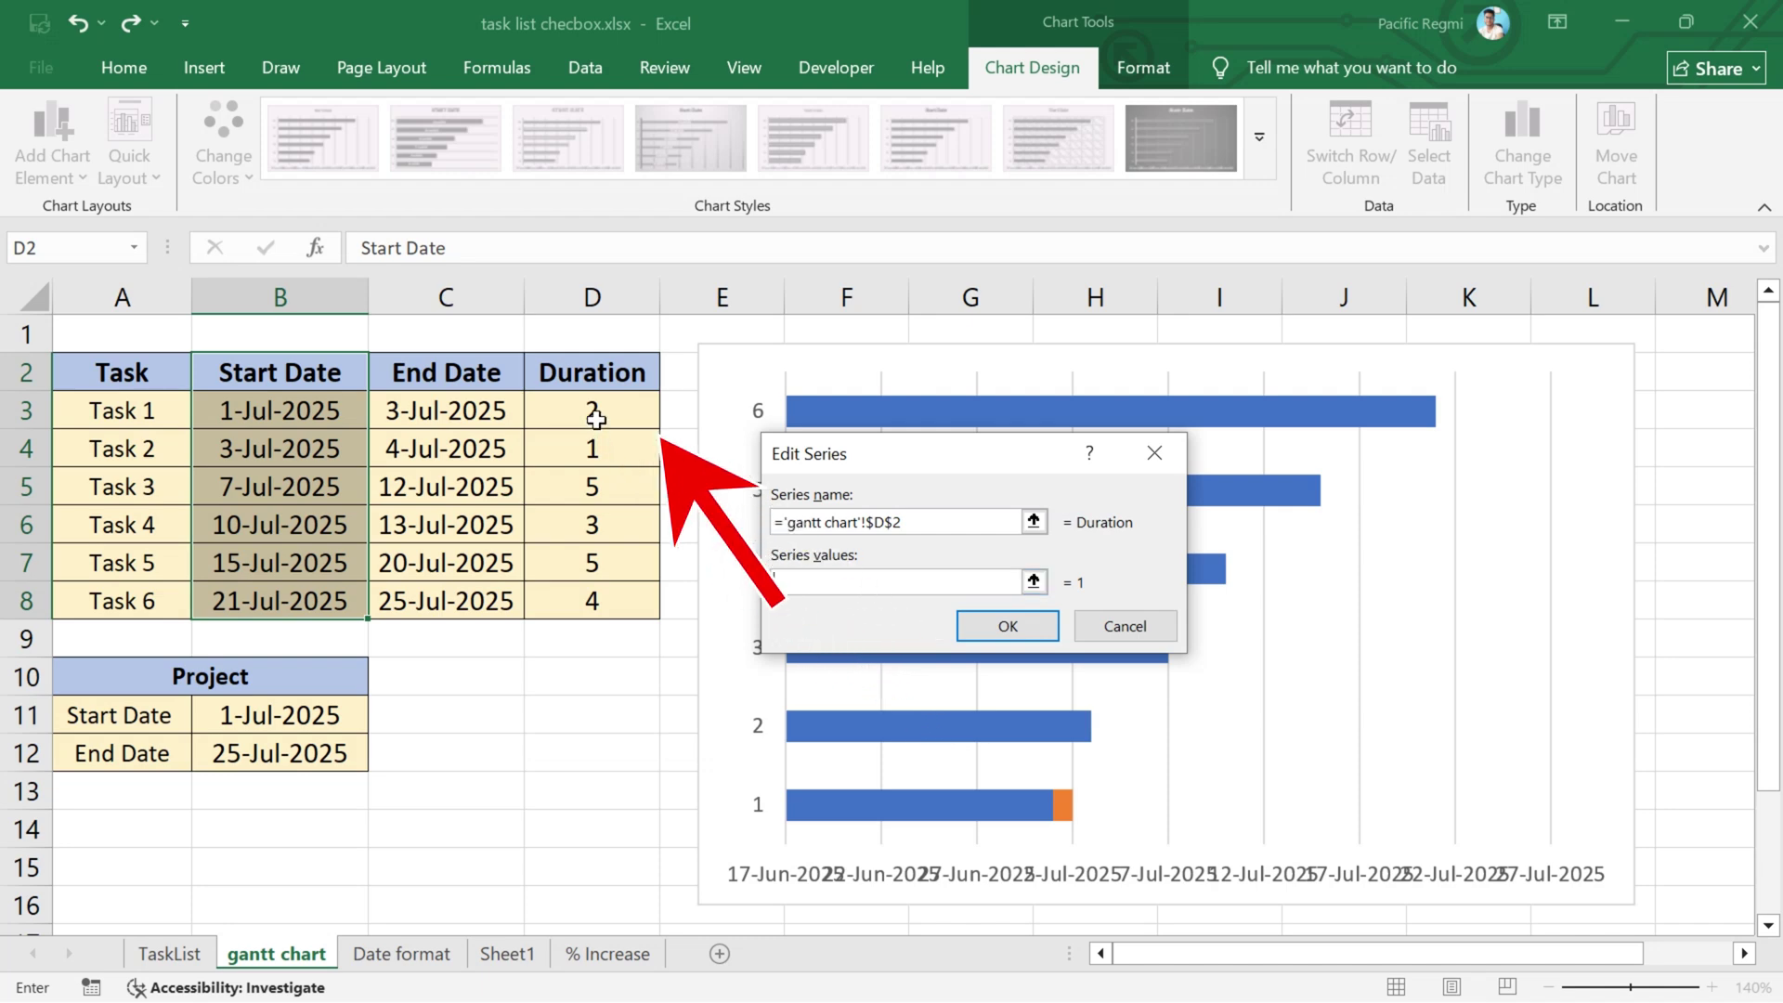
{"action": "left_click_drag", "start_coordinate": [593, 411], "coordinate": [623, 601]}
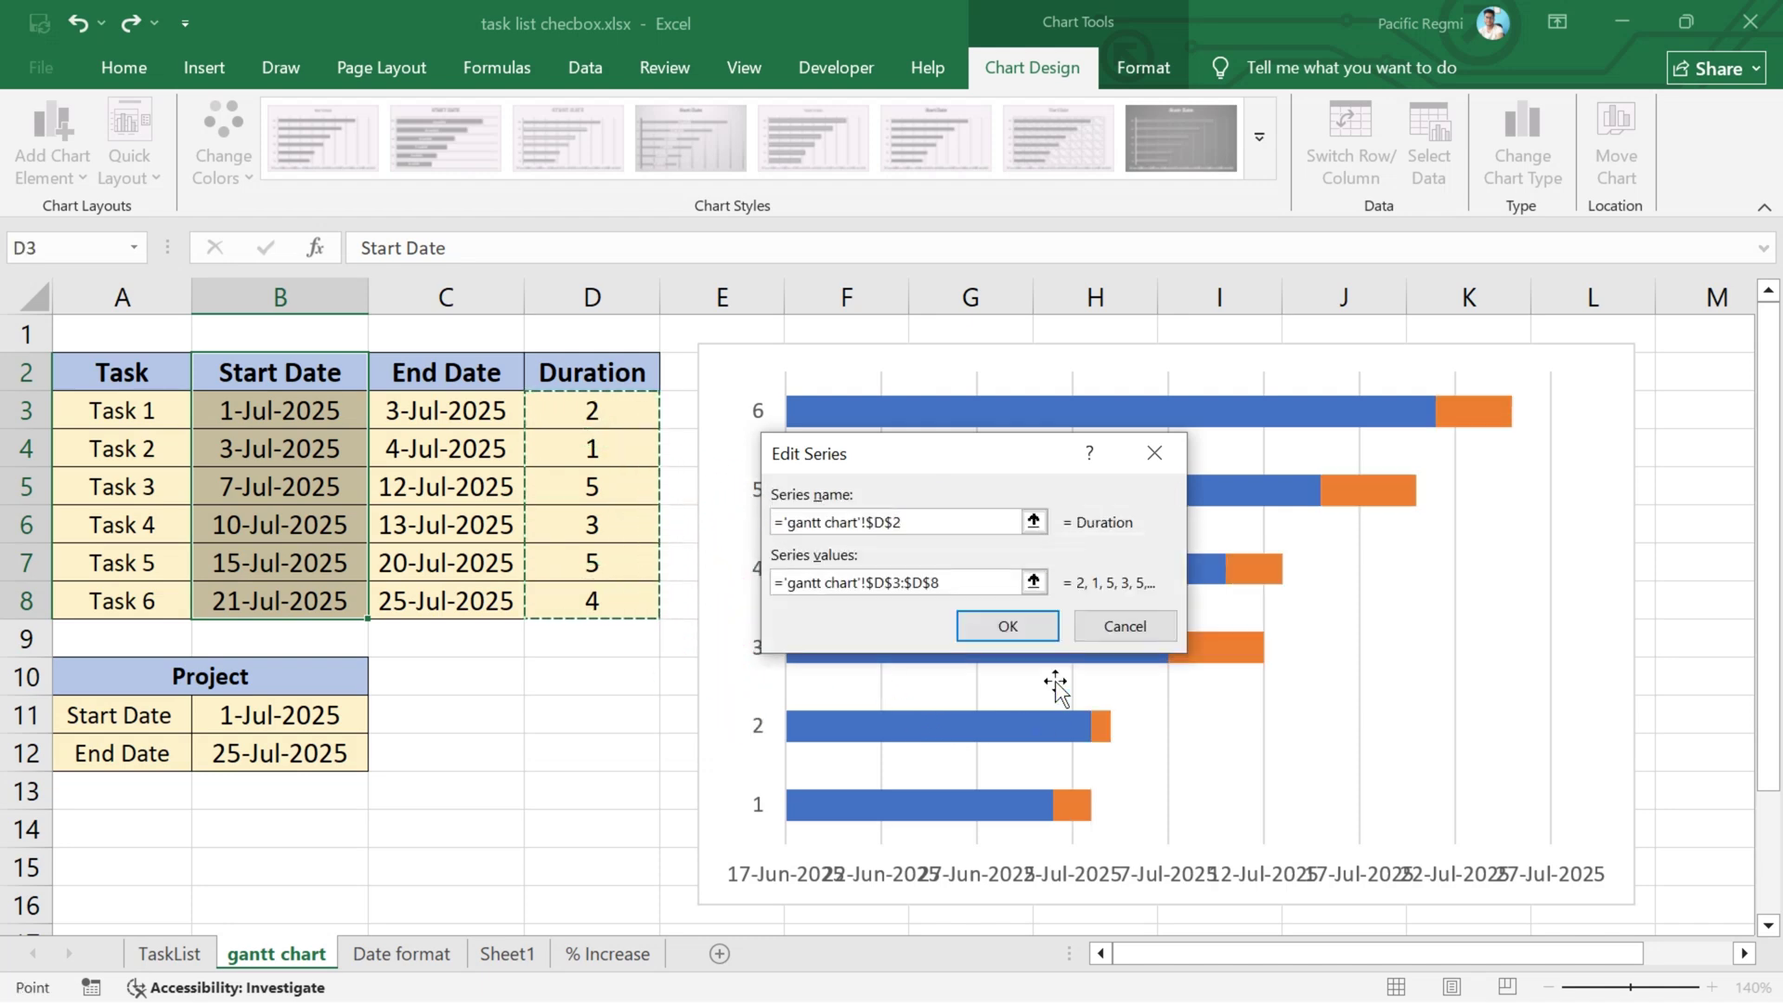
- Set the Duration series' category axis labels to A3:A8 and apply the data changes
{"action": "left_click", "coordinate": [1007, 628]}
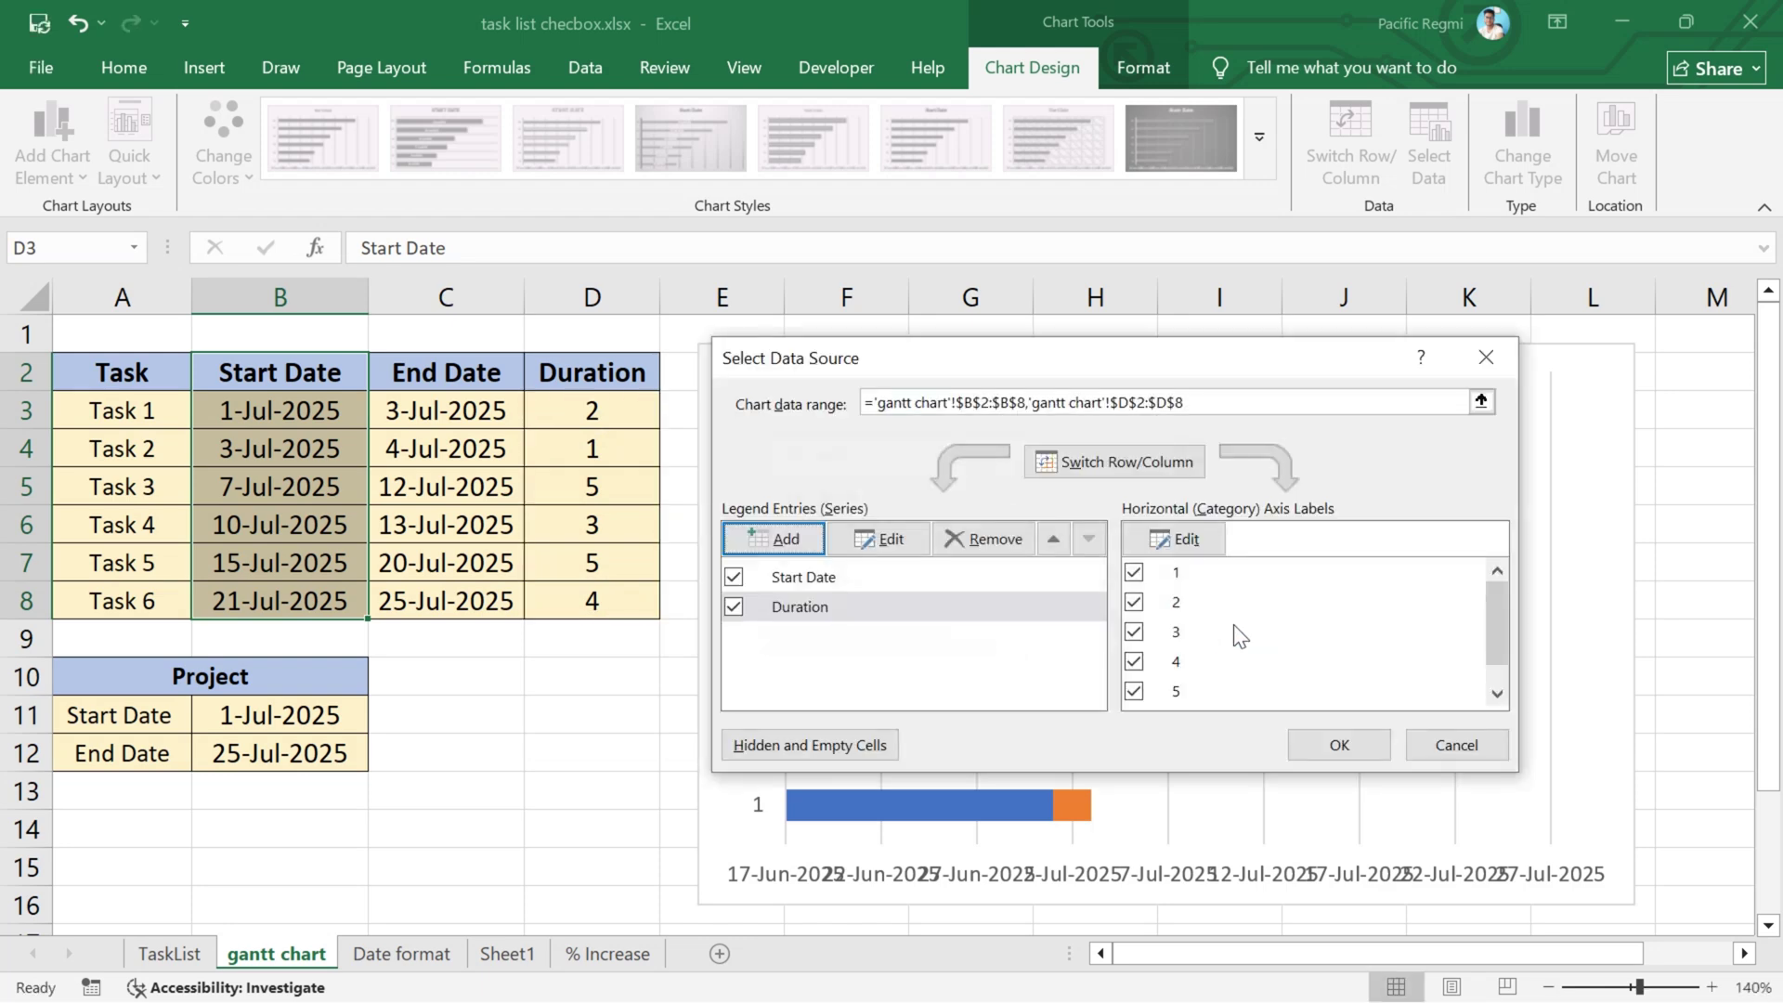
{"action": "left_click", "coordinate": [912, 609]}
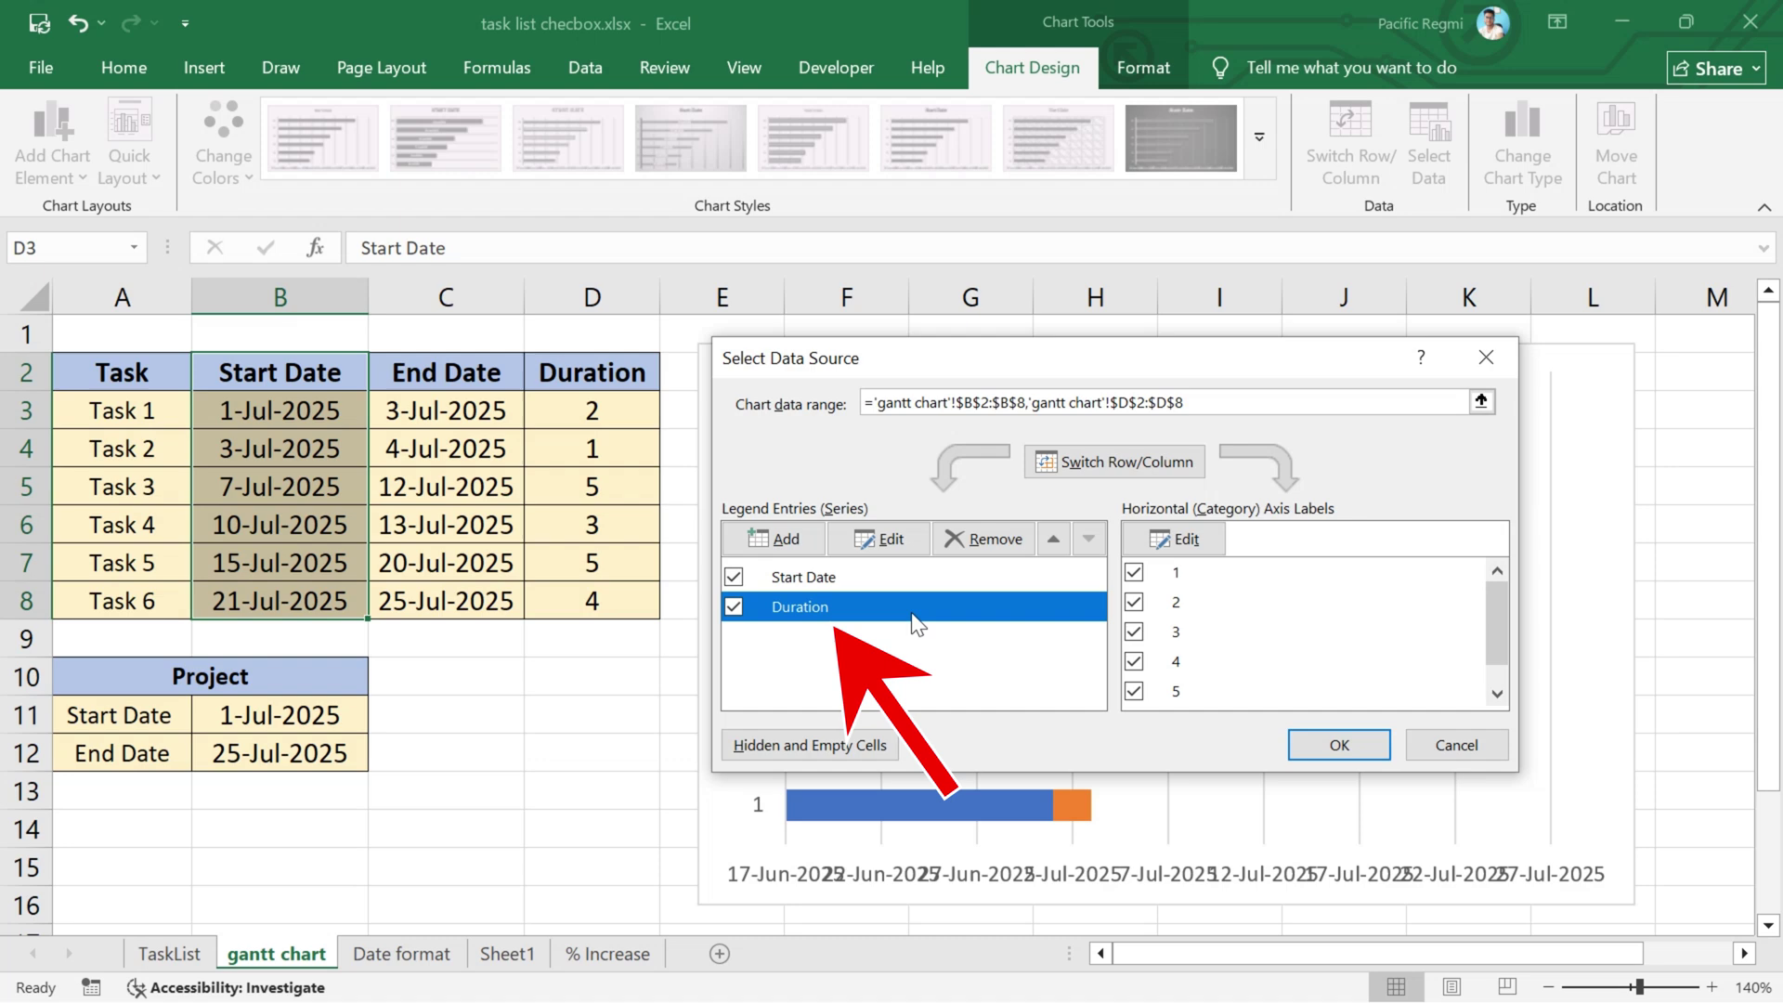
{"action": "left_click", "coordinate": [1183, 539]}
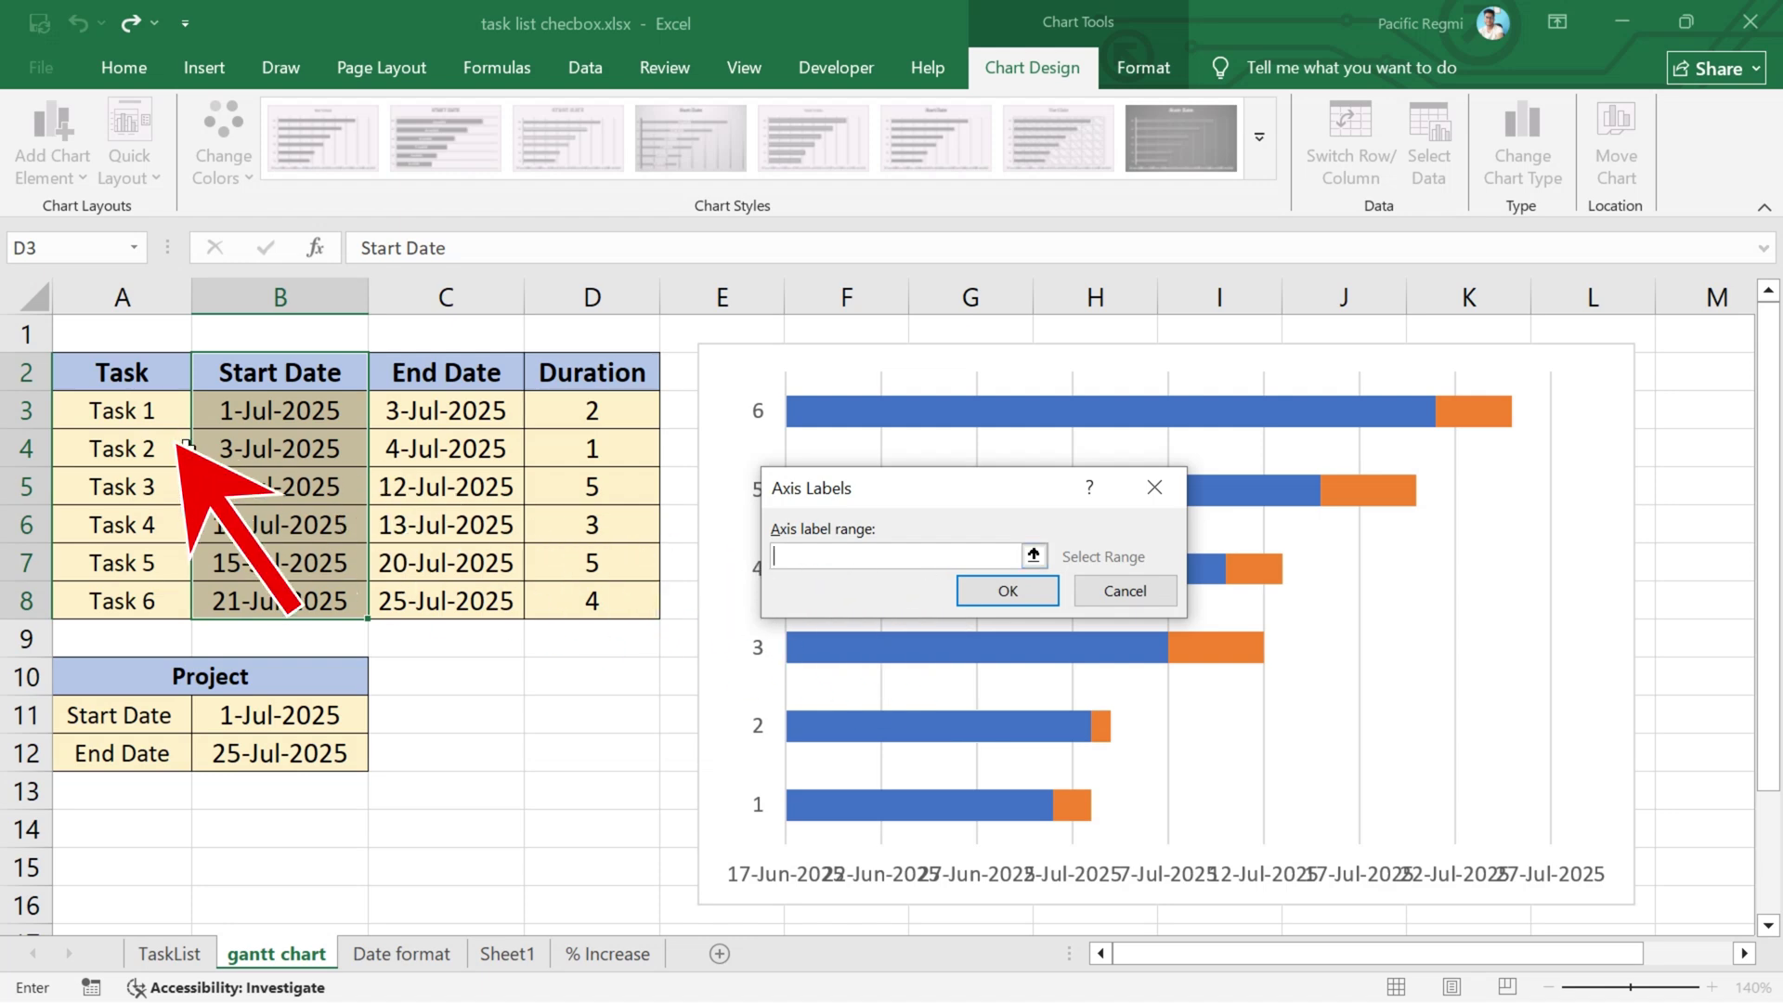
{"action": "left_click_drag", "start_coordinate": [134, 411], "coordinate": [144, 611]}
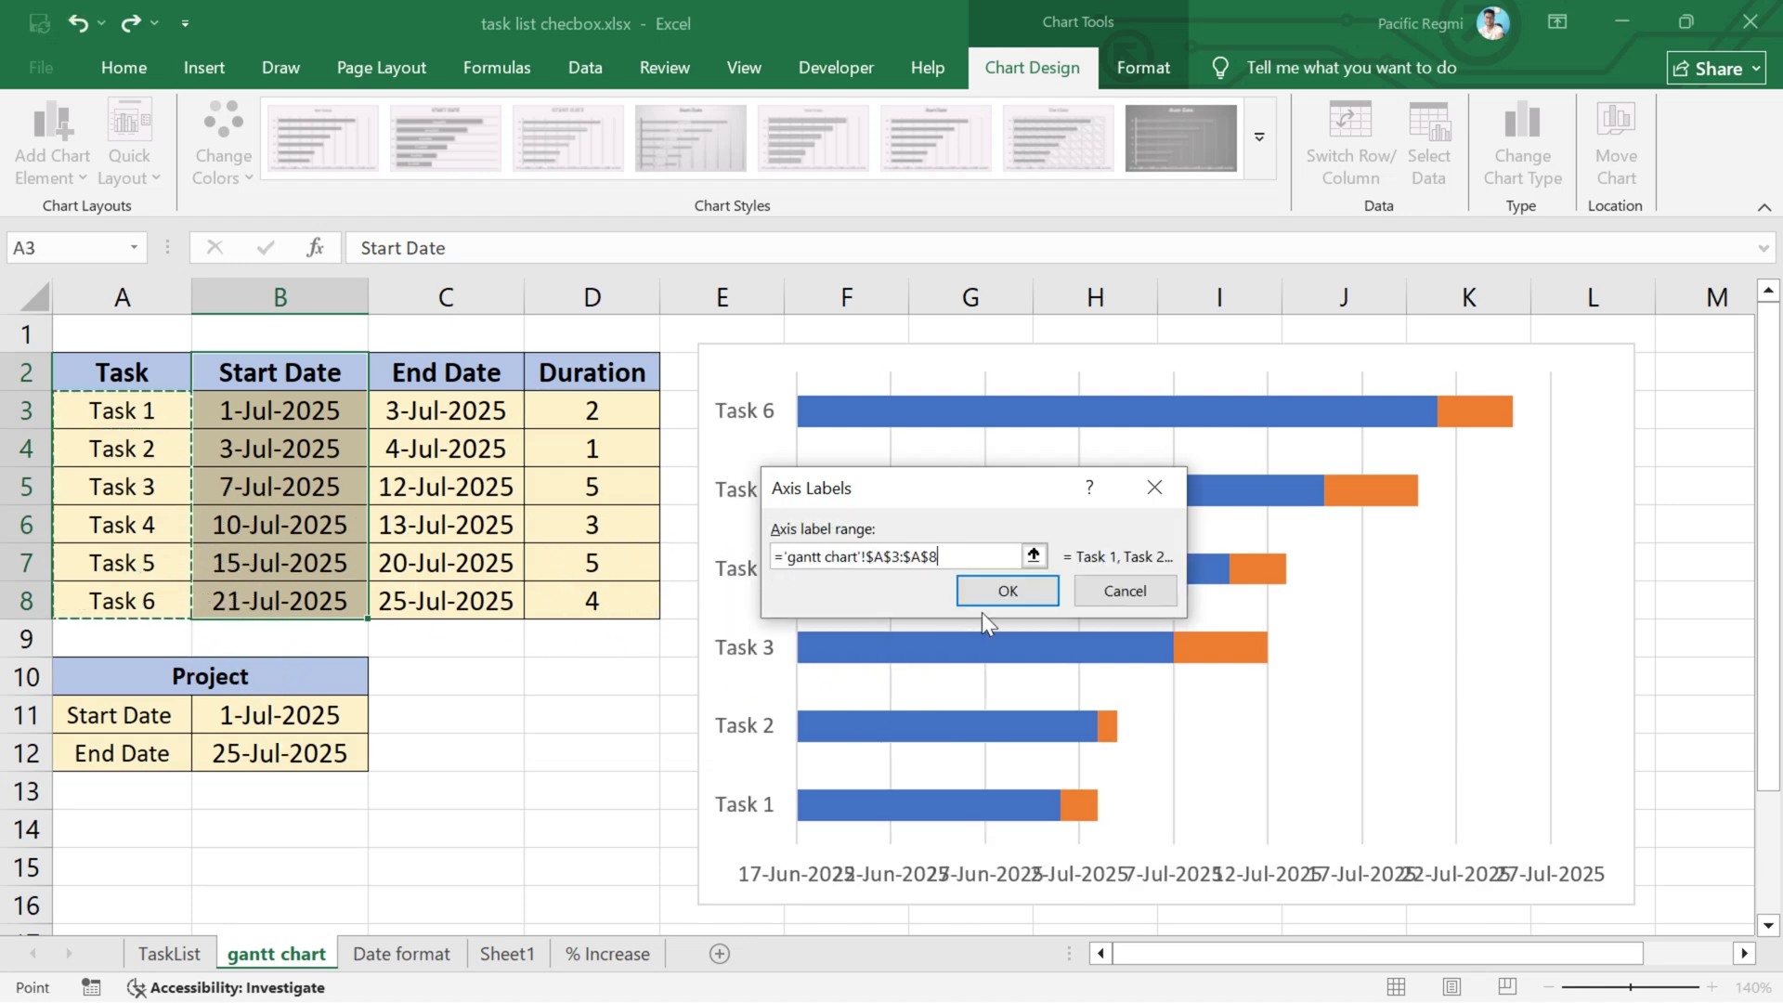
{"action": "left_click", "coordinate": [992, 592]}
{"action": "left_click", "coordinate": [1339, 745]}
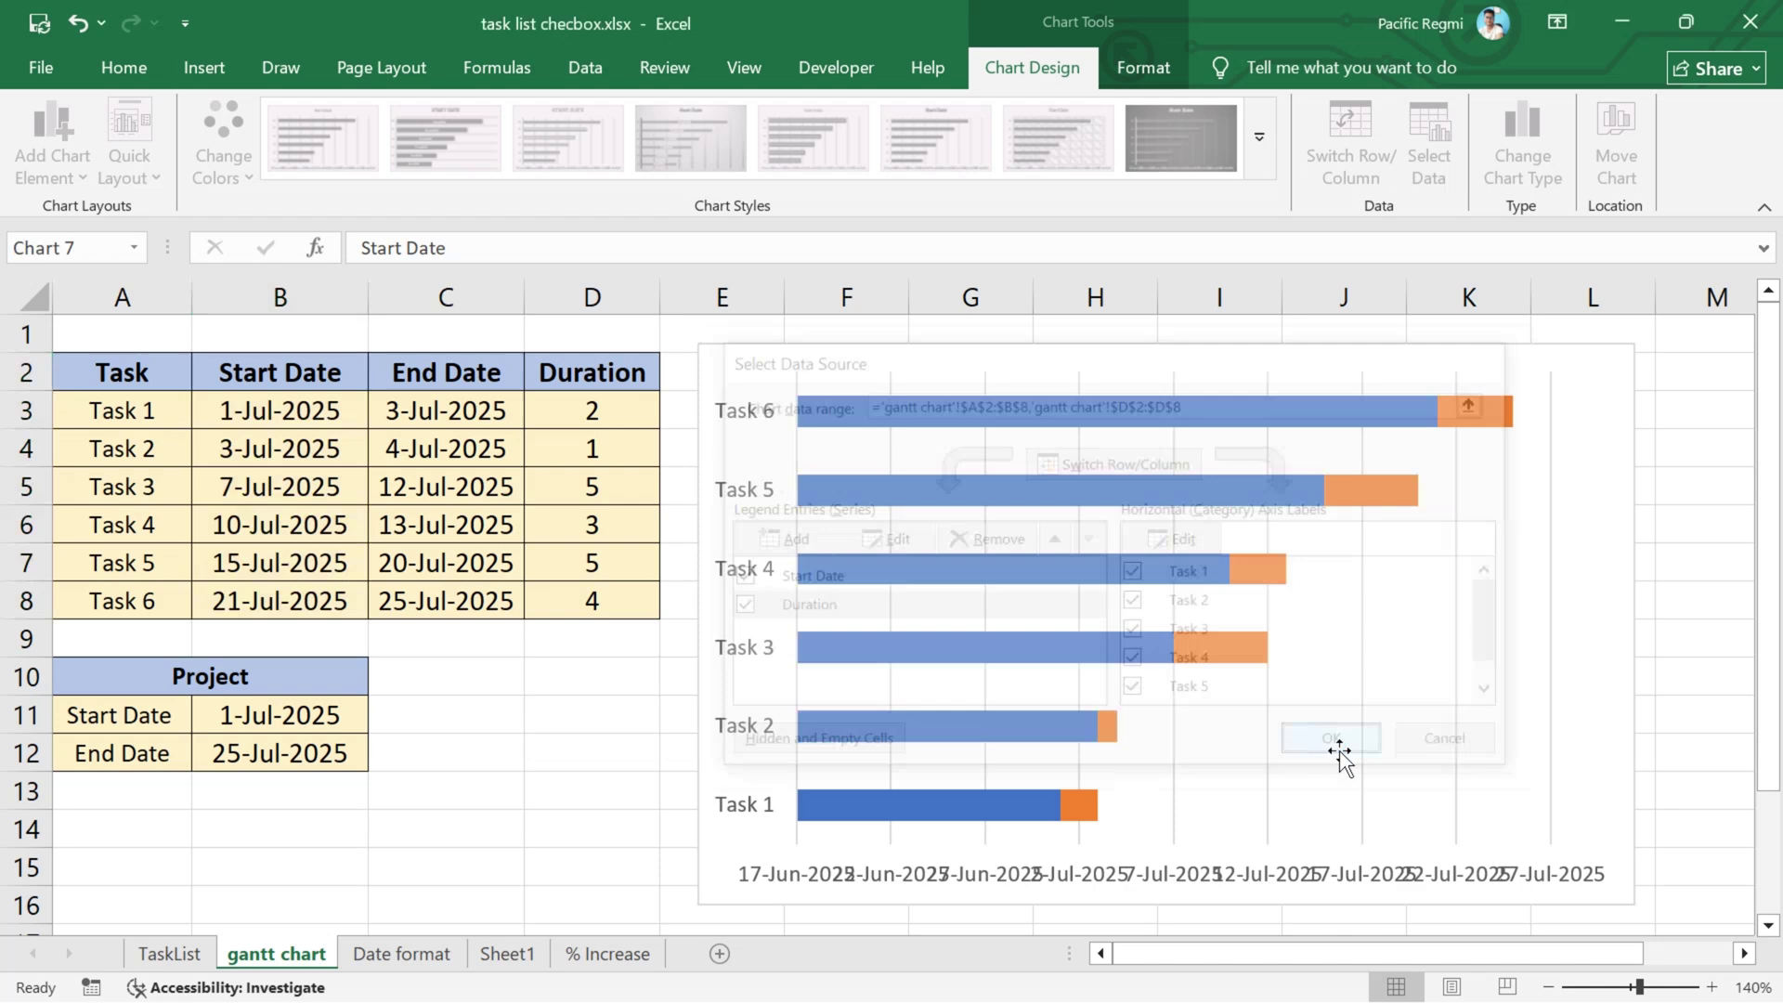
- Give the blue Start Date bars No Fill
{"action": "left_click", "coordinate": [988, 406]}
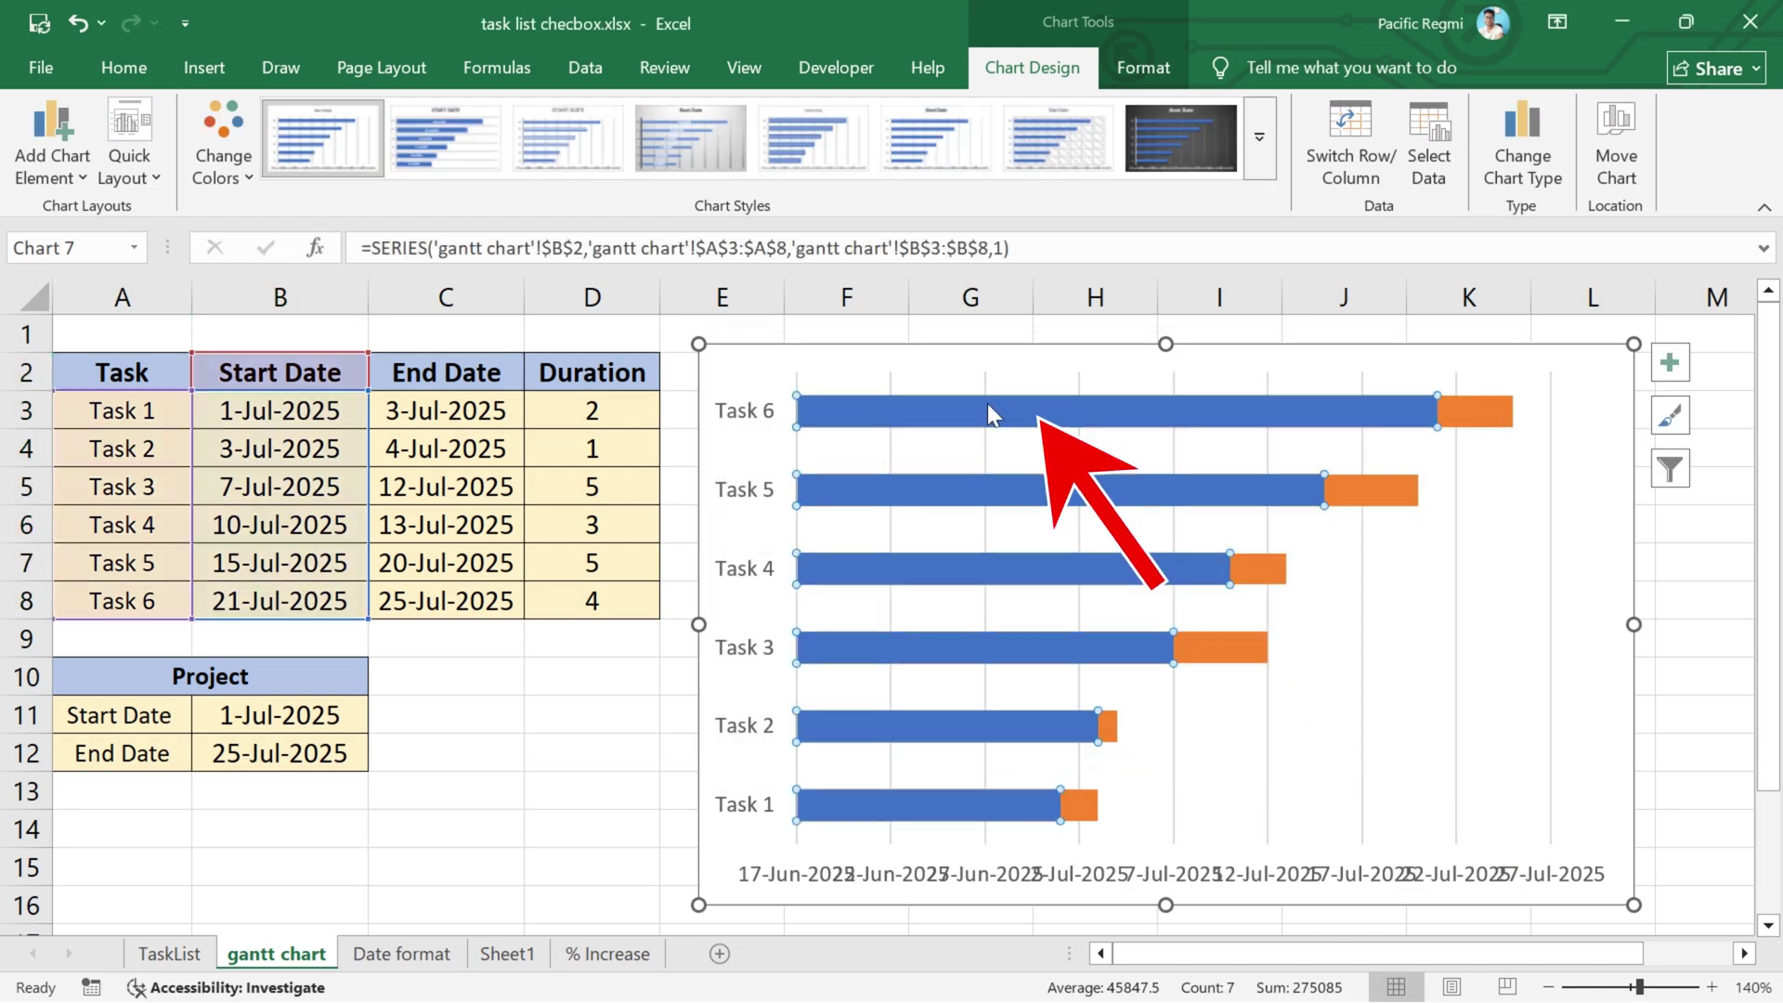
{"action": "right_click", "coordinate": [1064, 414]}
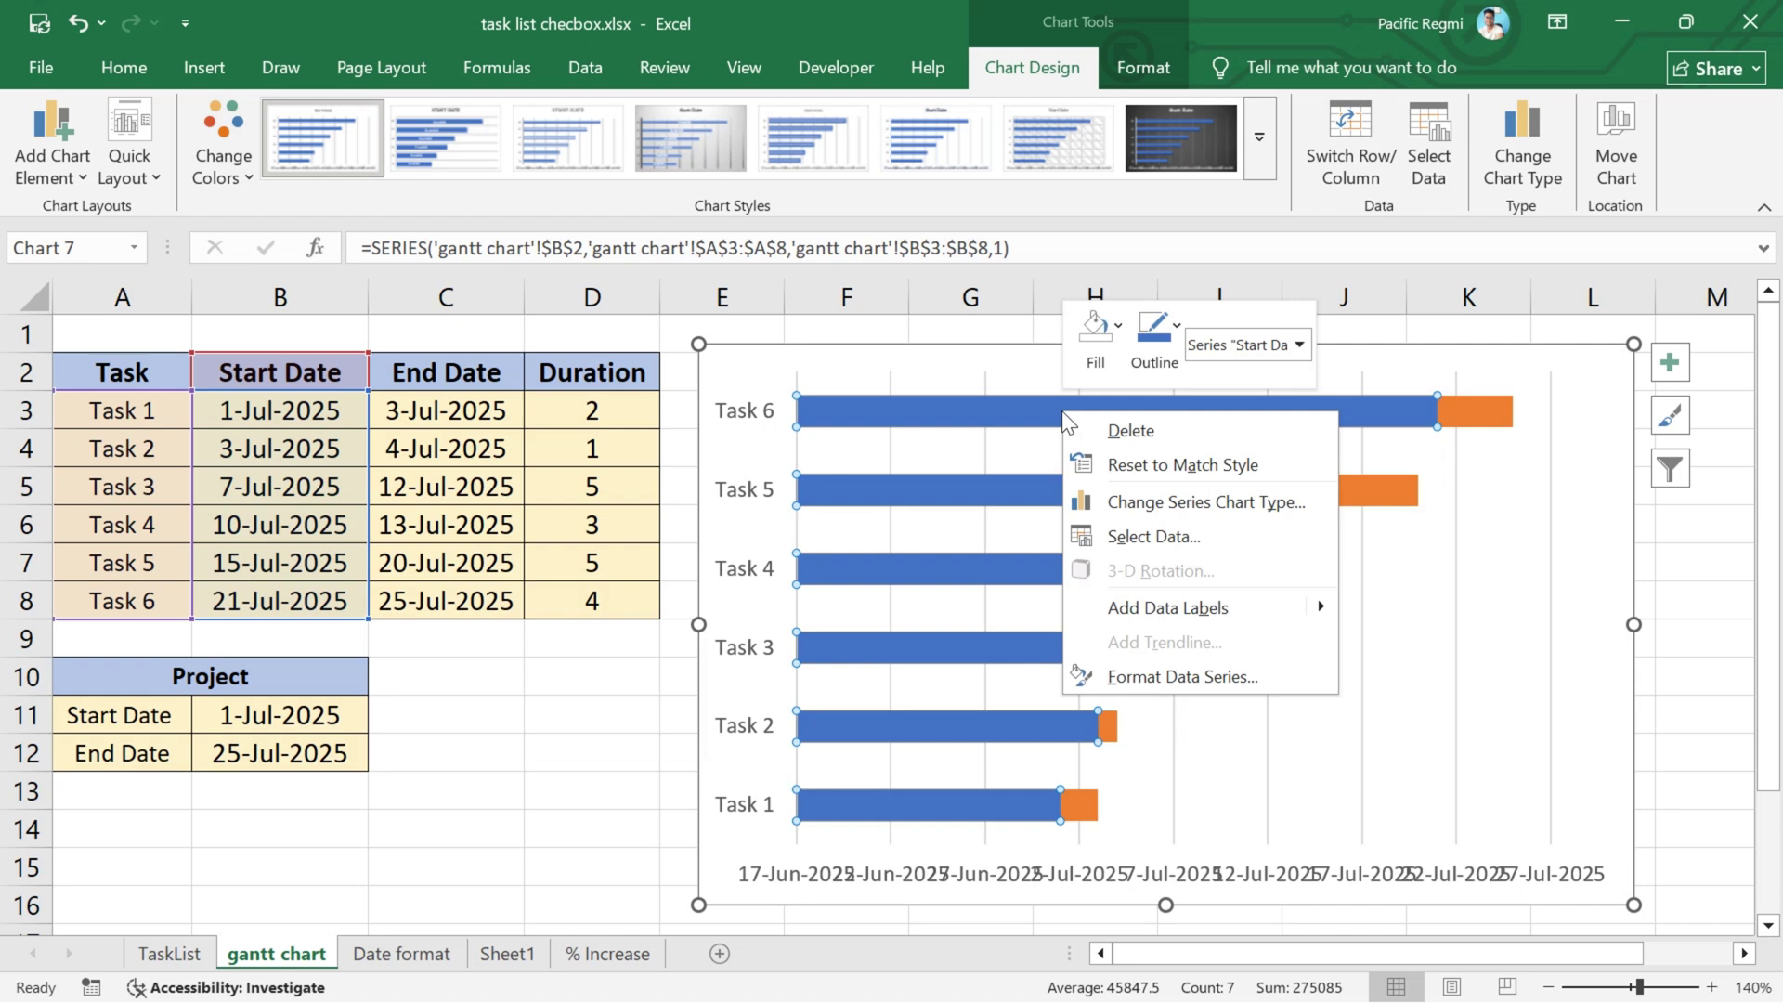
{"action": "left_click", "coordinate": [1109, 347]}
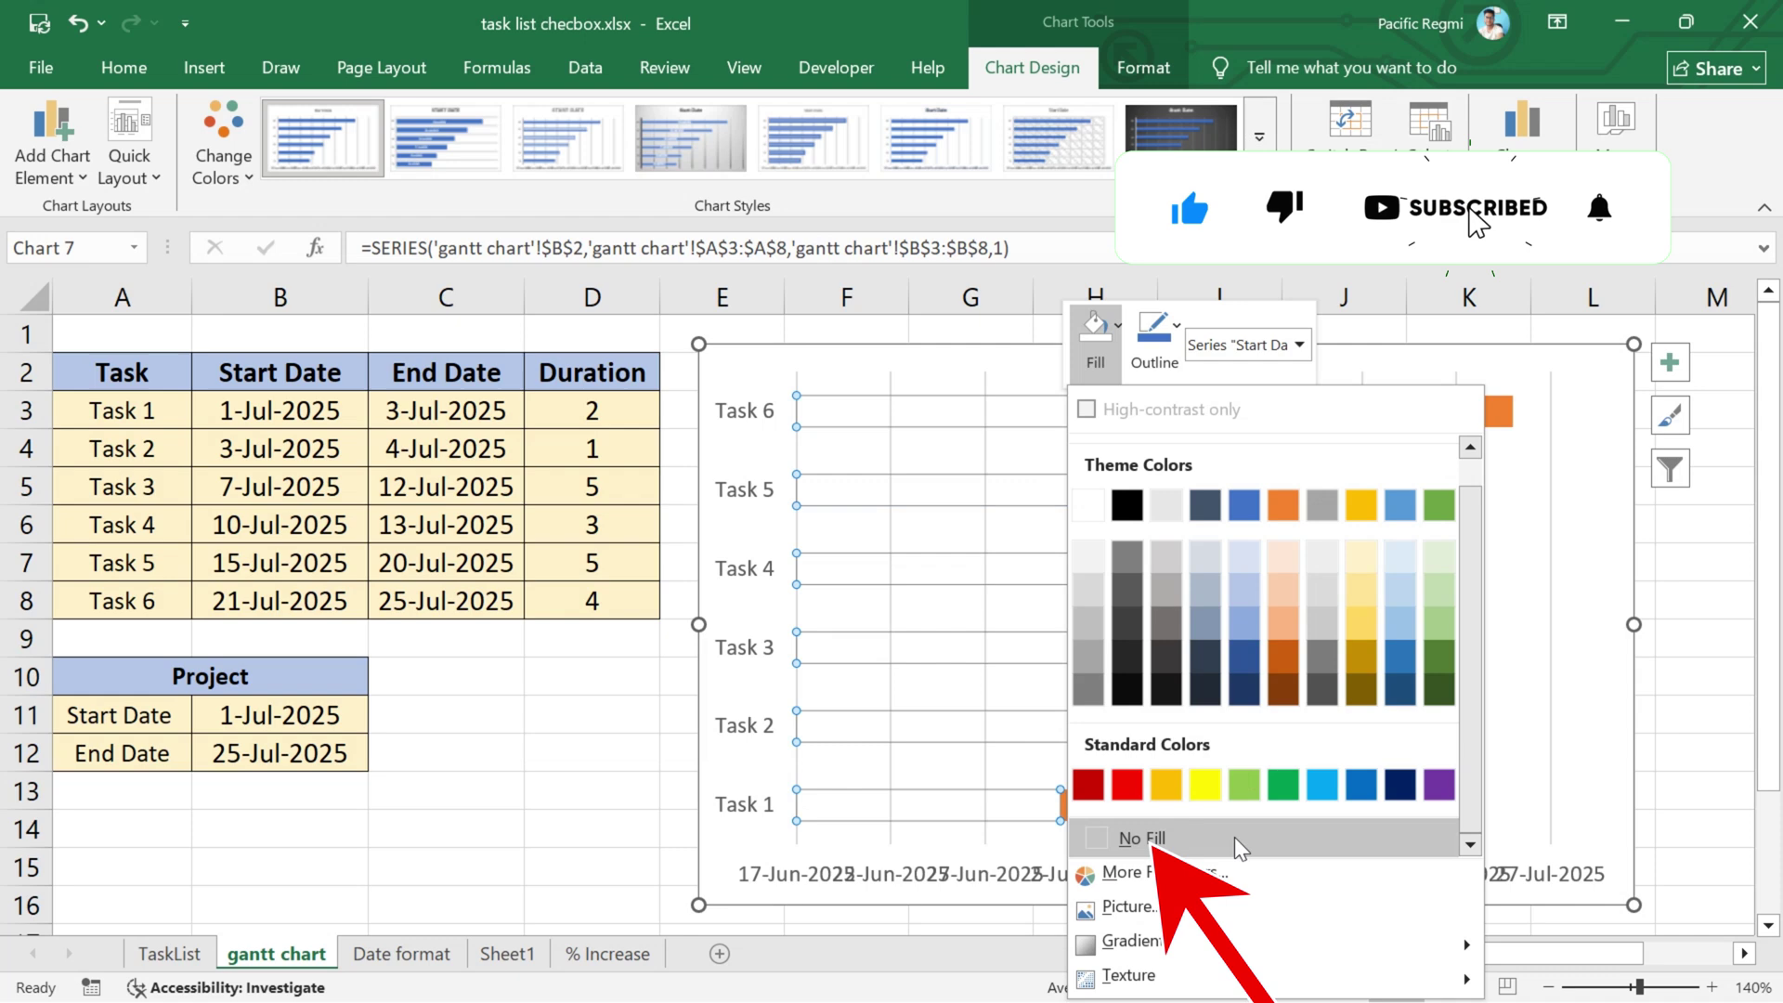
{"action": "left_click", "coordinate": [1241, 841]}
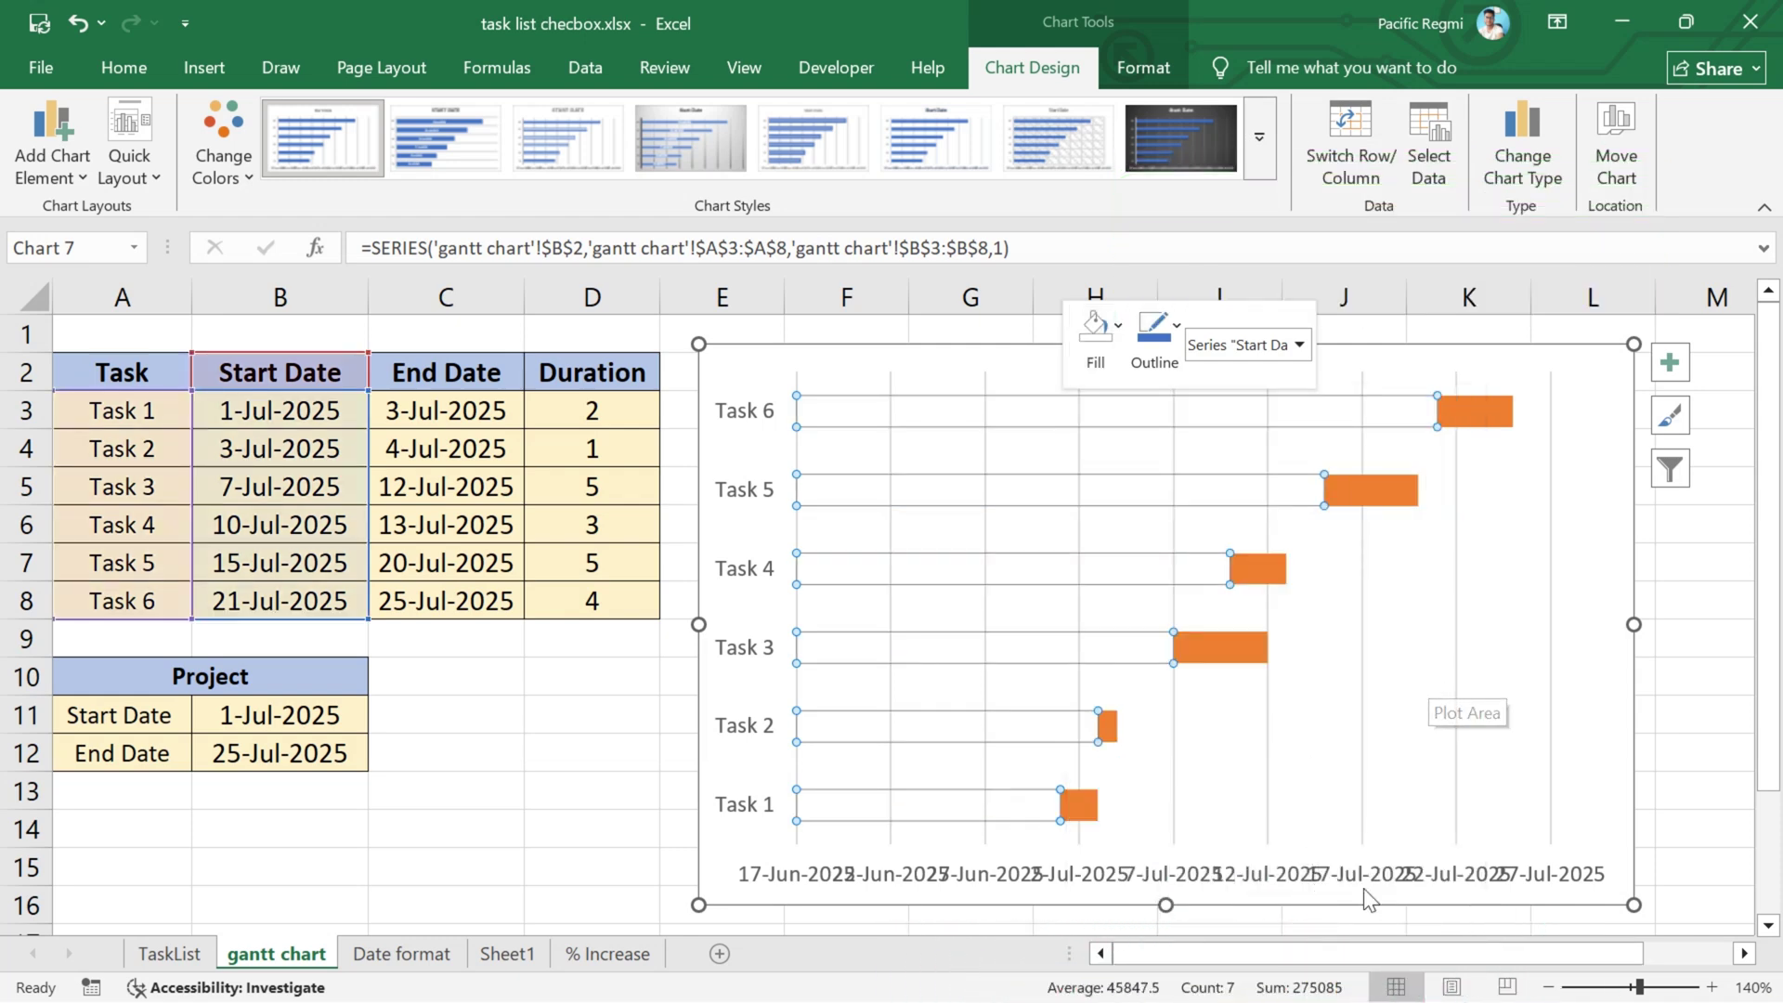
- Apply General number format to B11:B12 to show 45839 and 45863
{"action": "left_click", "coordinate": [299, 720]}
{"action": "left_click_drag", "start_coordinate": [300, 720], "coordinate": [307, 754]}
{"action": "scroll", "coordinate": [306, 754], "scroll_direction": "down", "scroll_amount": 1}
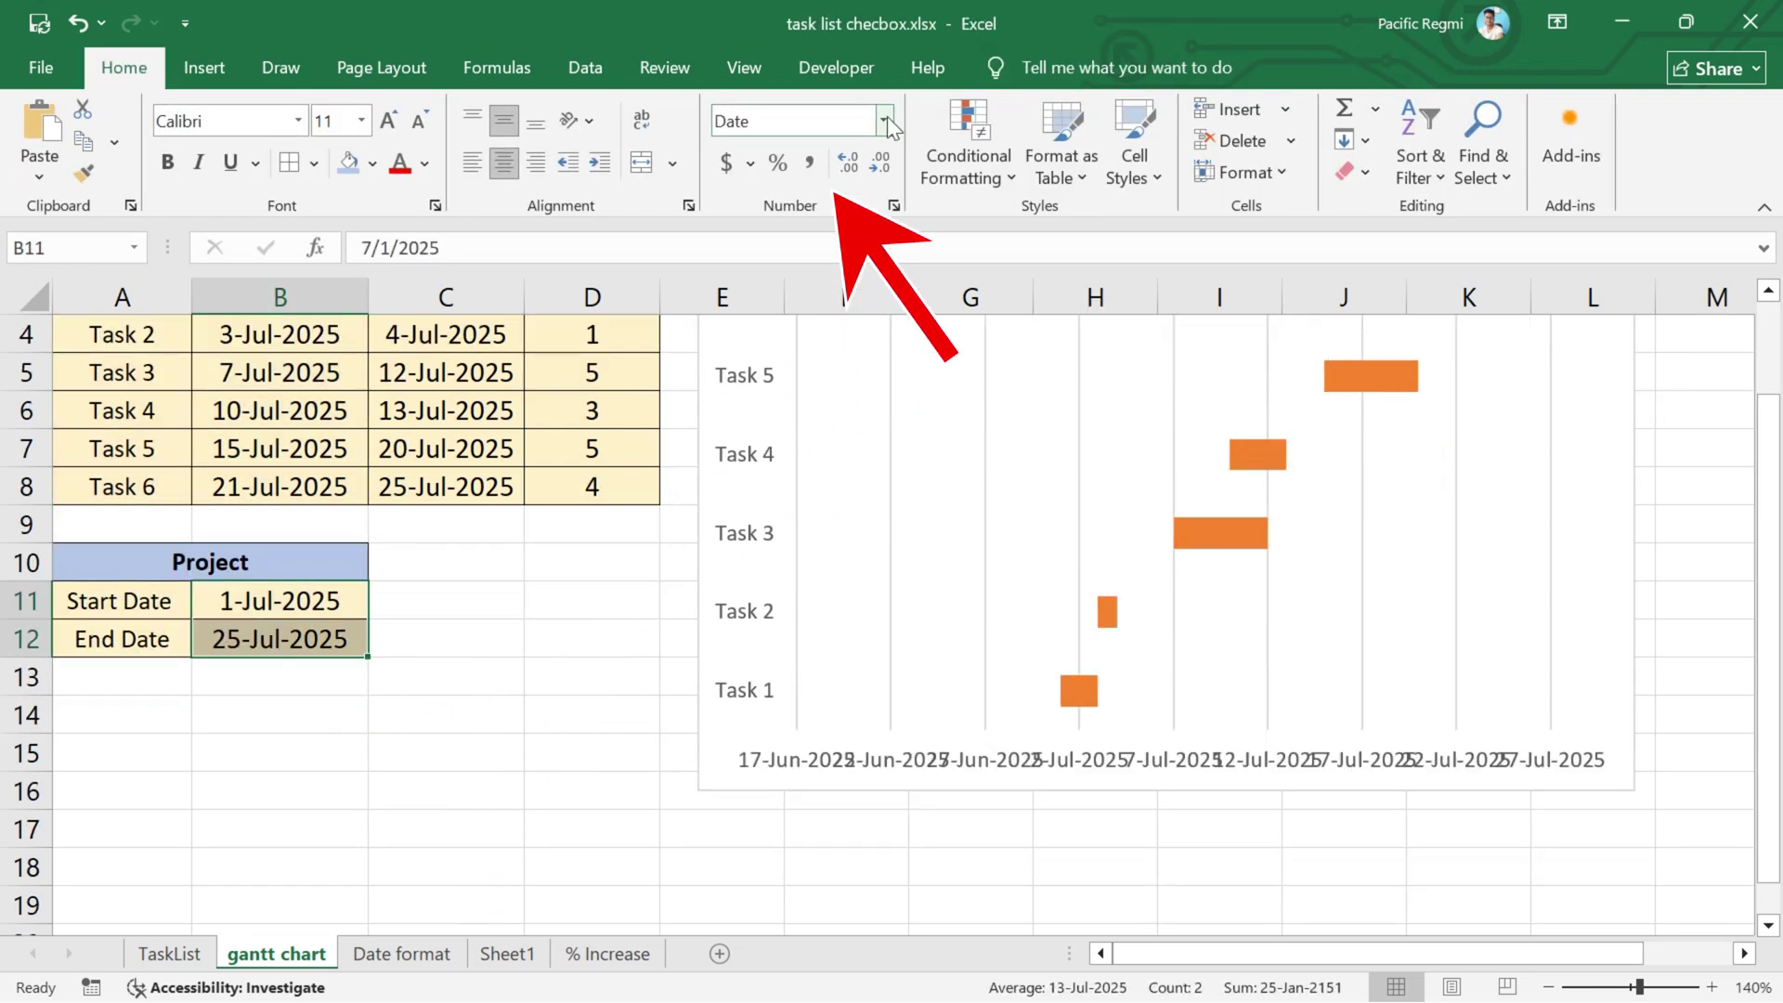
{"action": "left_click", "coordinate": [888, 124]}
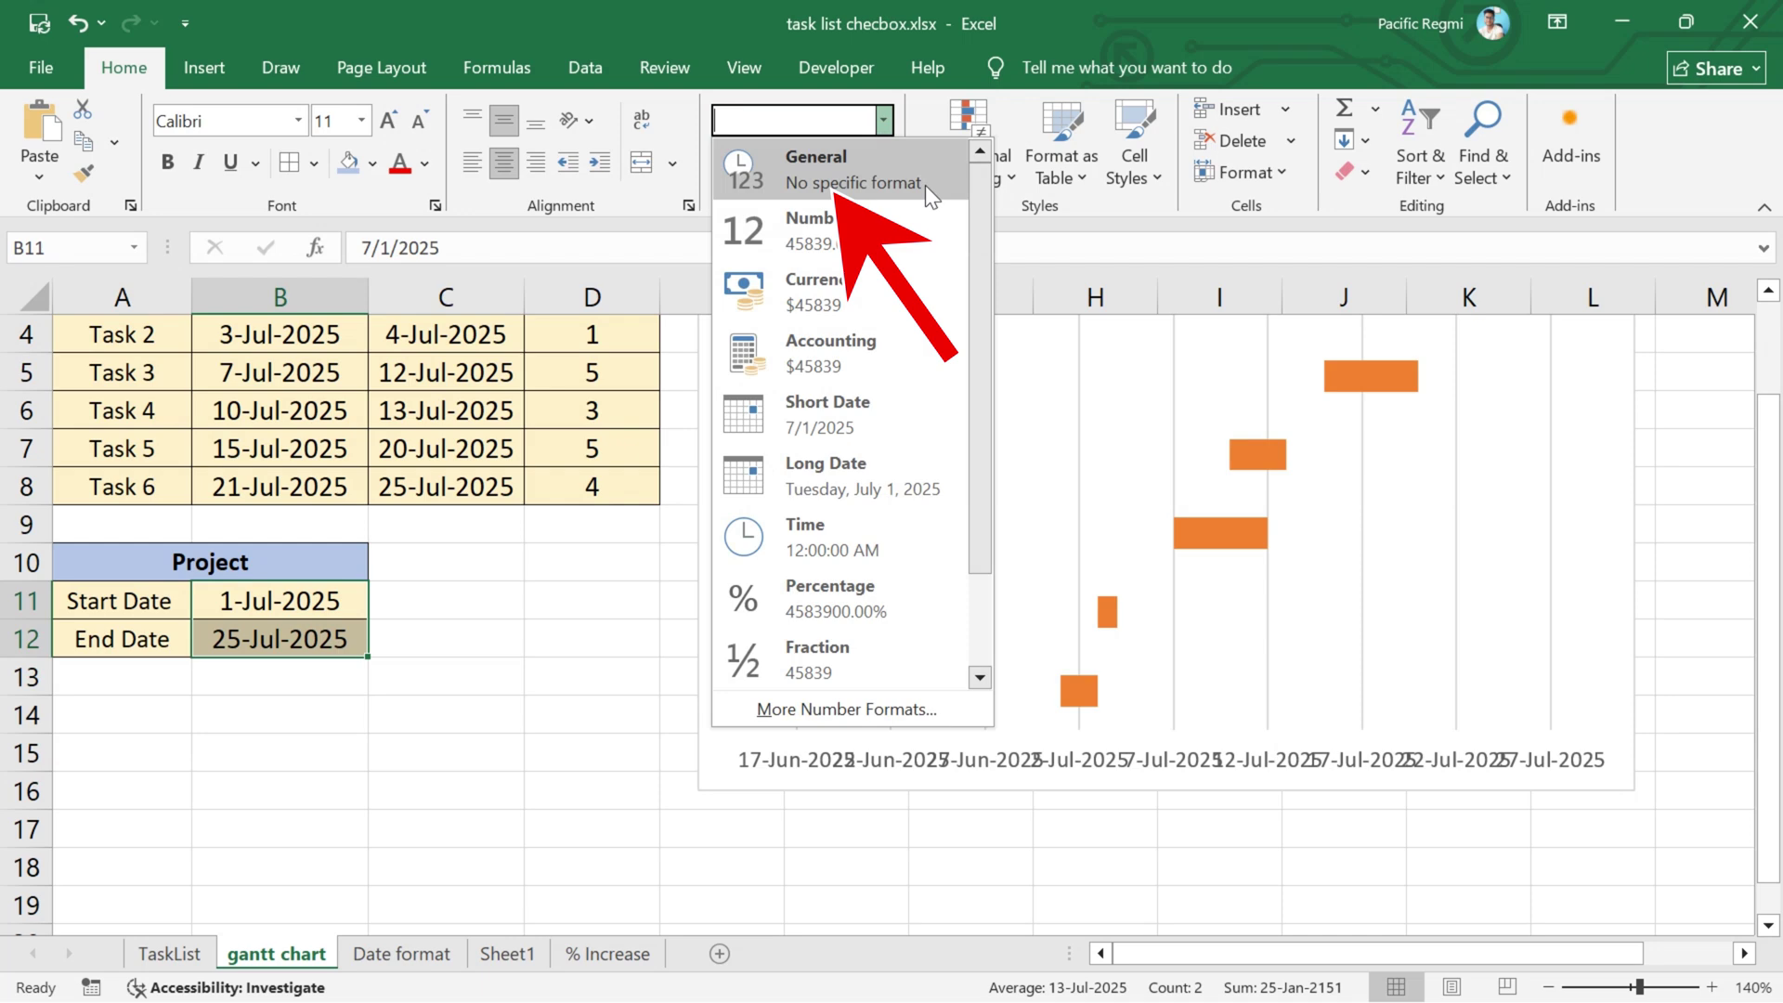
{"action": "left_click", "coordinate": [871, 191]}
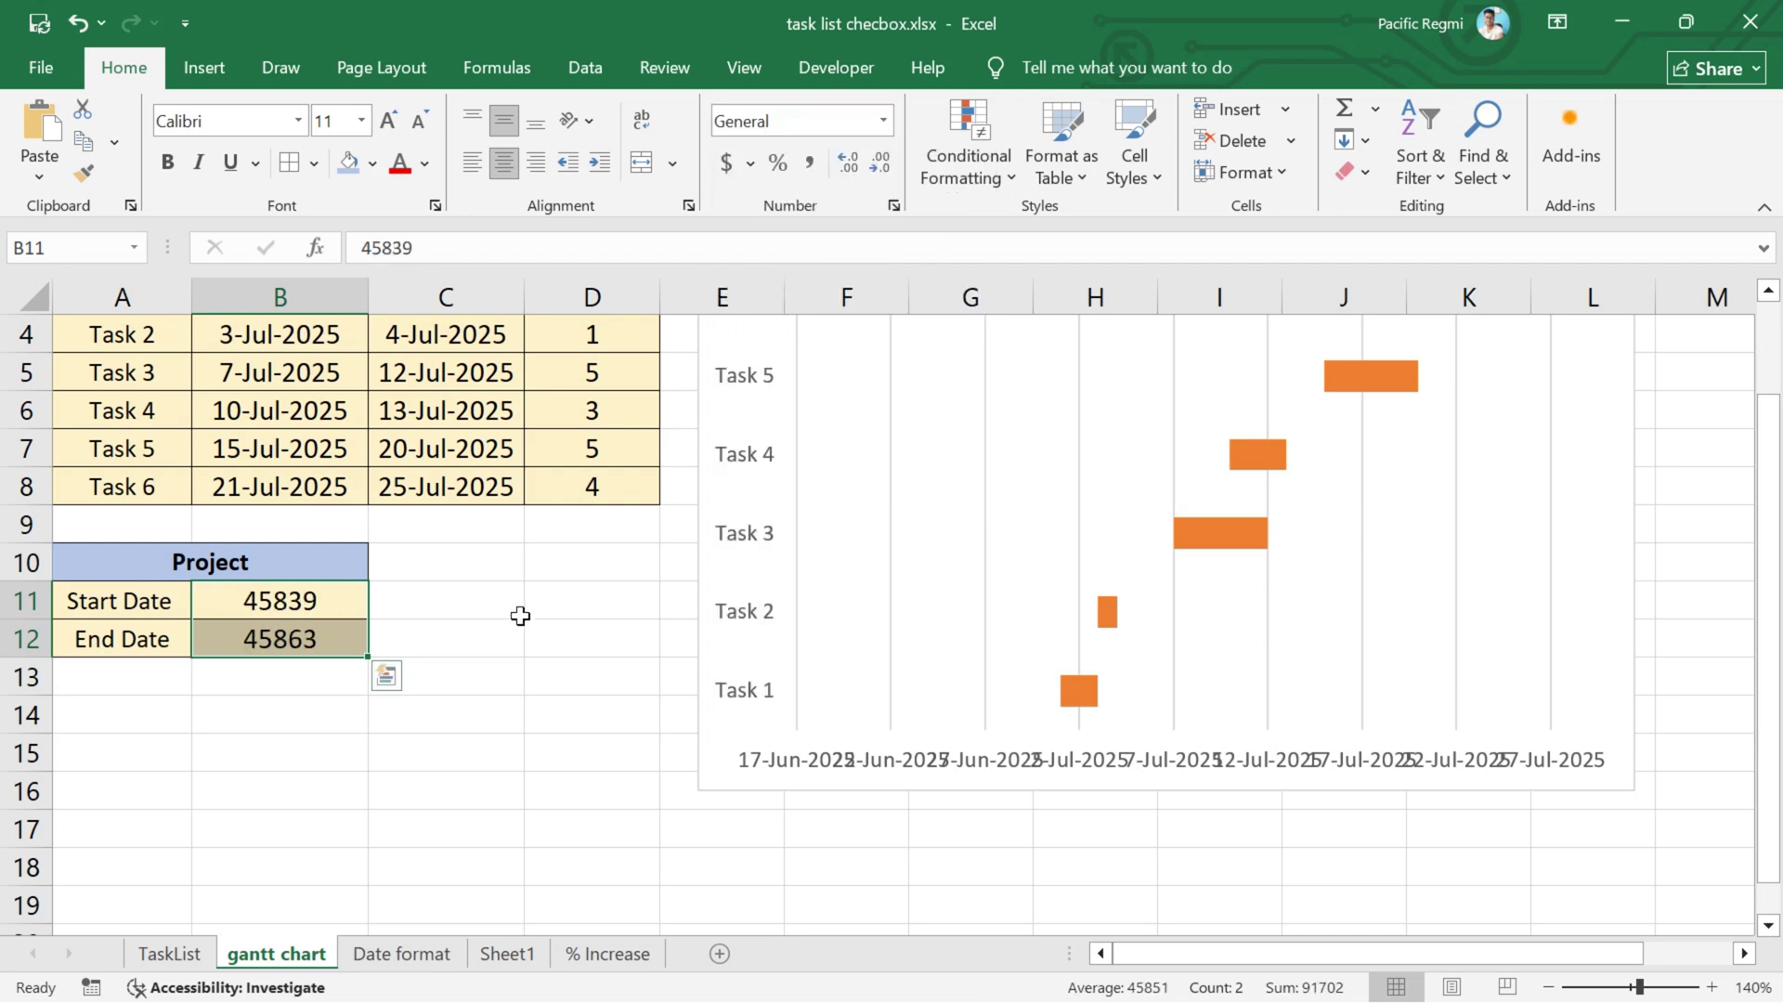
{"action": "left_click", "coordinate": [491, 621]}
{"action": "scroll", "coordinate": [491, 621], "scroll_direction": "up", "scroll_amount": 1}
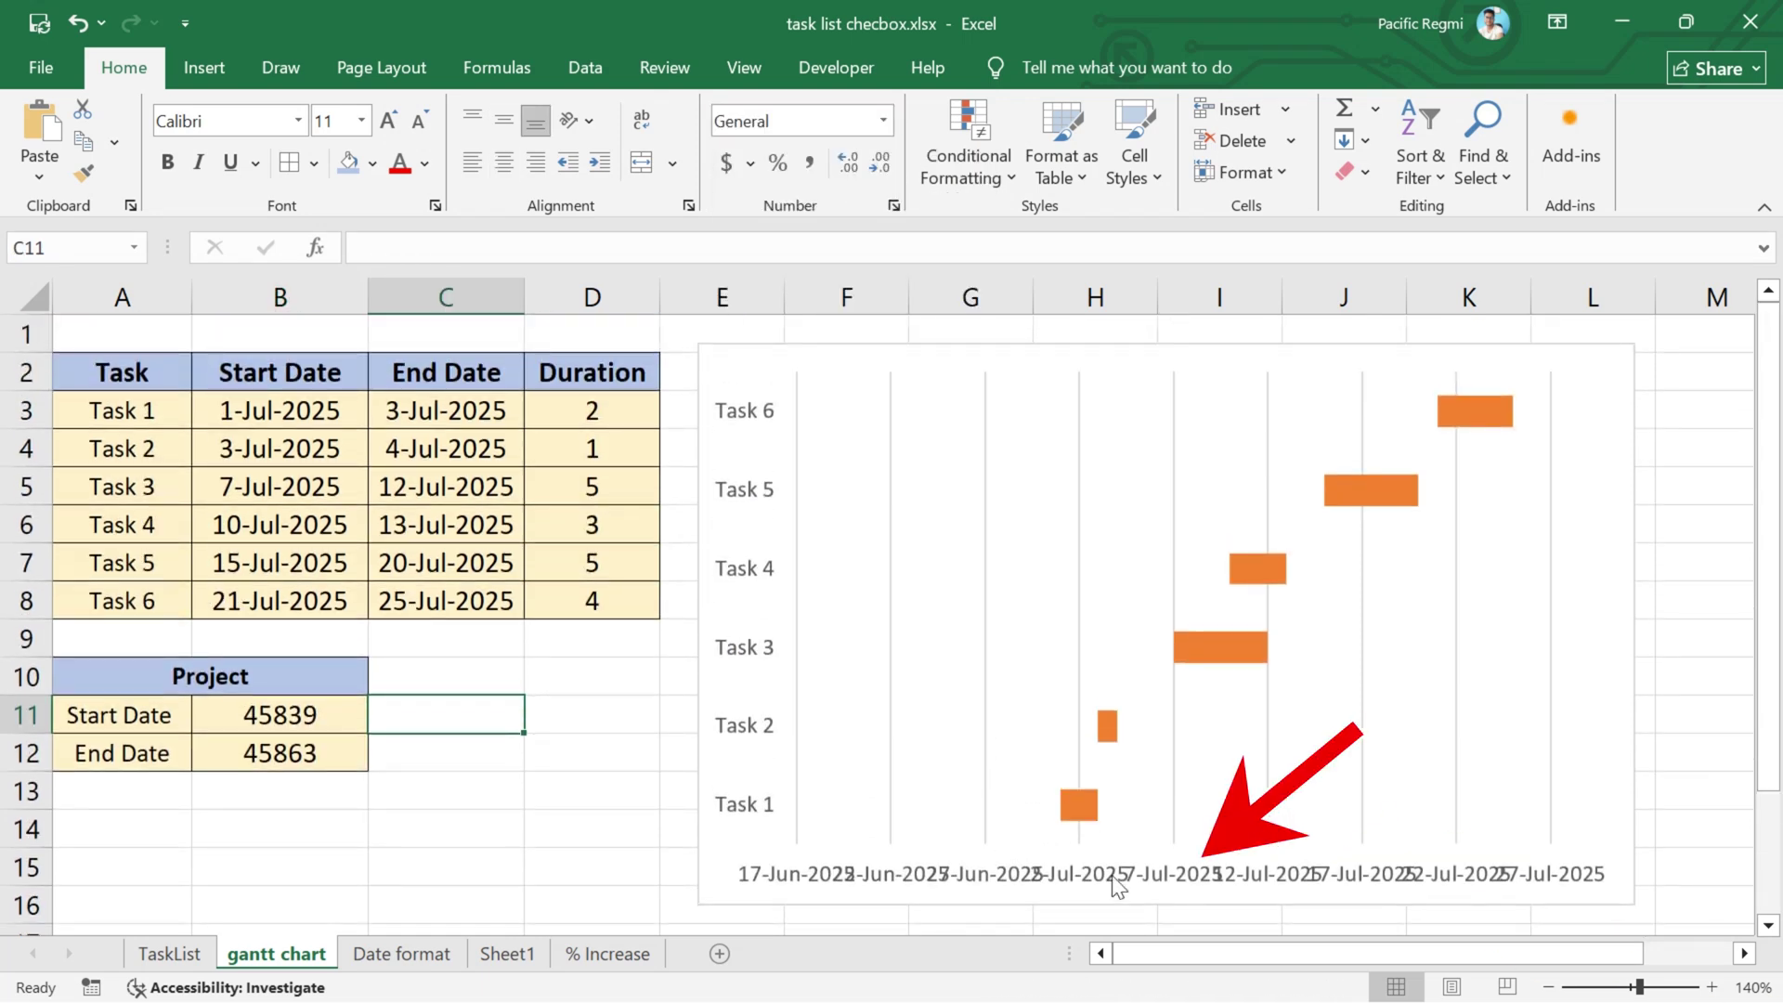
- Set the horizontal date axis bounds to minimum 45839 and maximum 45863
{"action": "left_click", "coordinate": [1269, 877]}
{"action": "right_click", "coordinate": [1246, 874]}
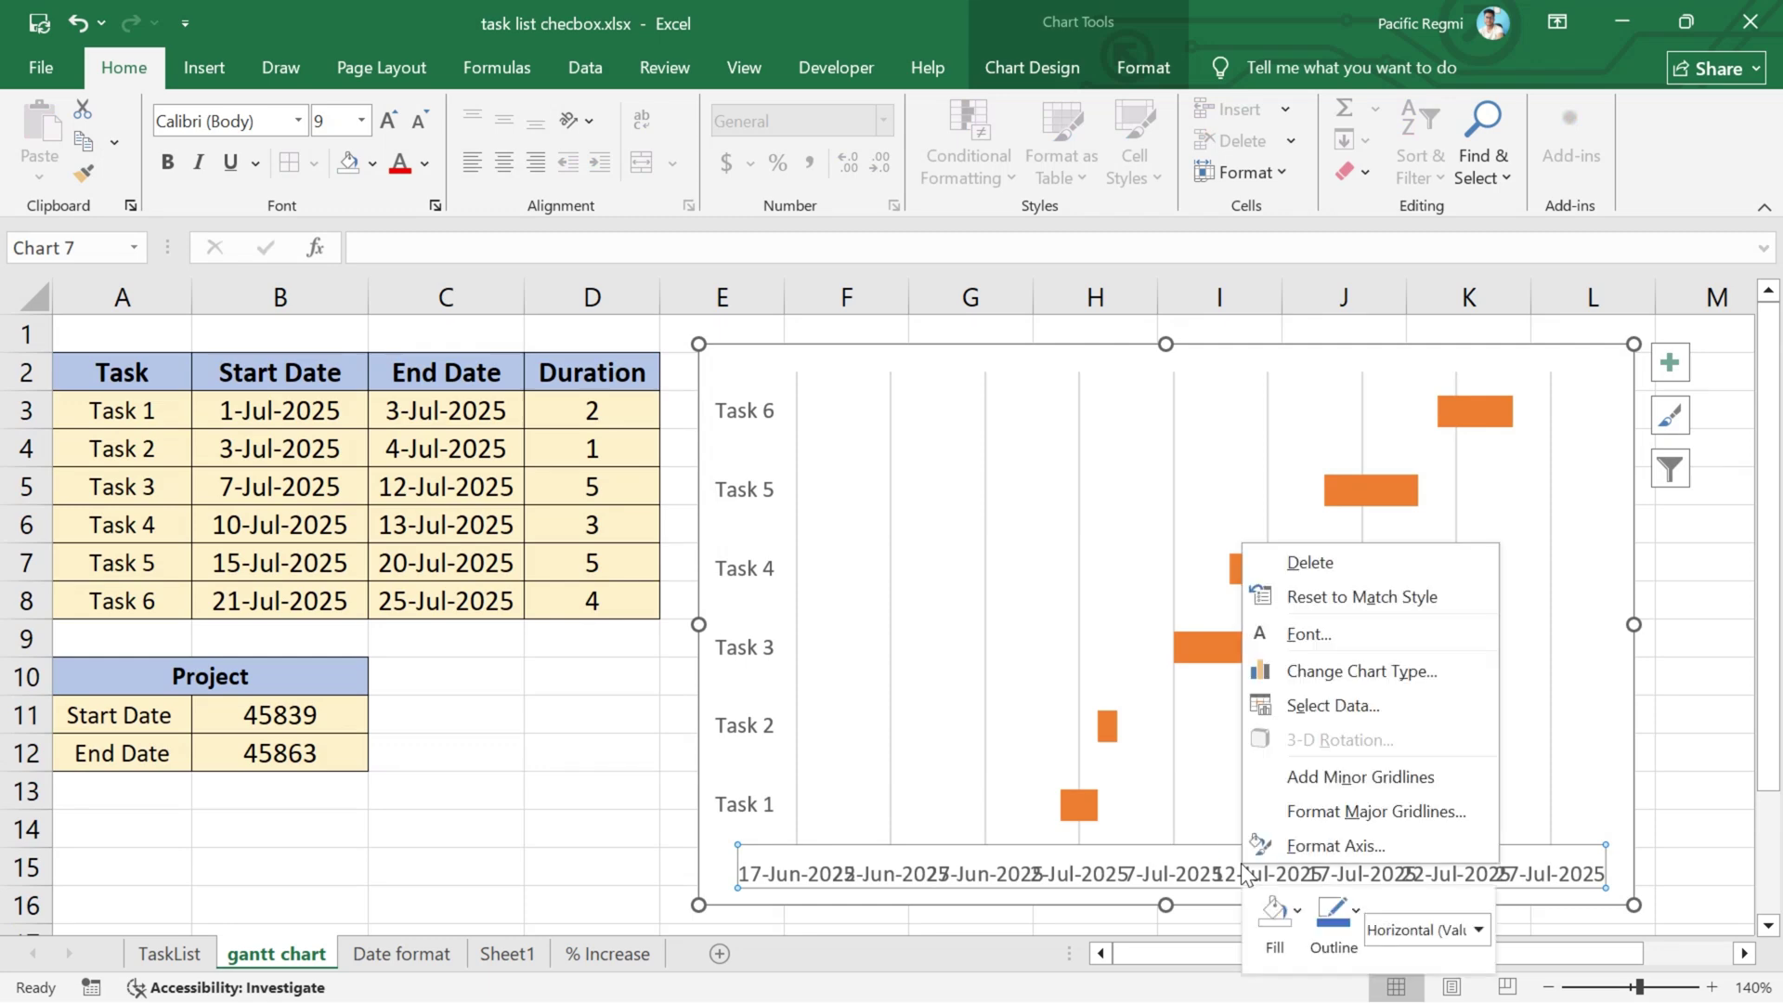
{"action": "left_click", "coordinate": [1346, 842]}
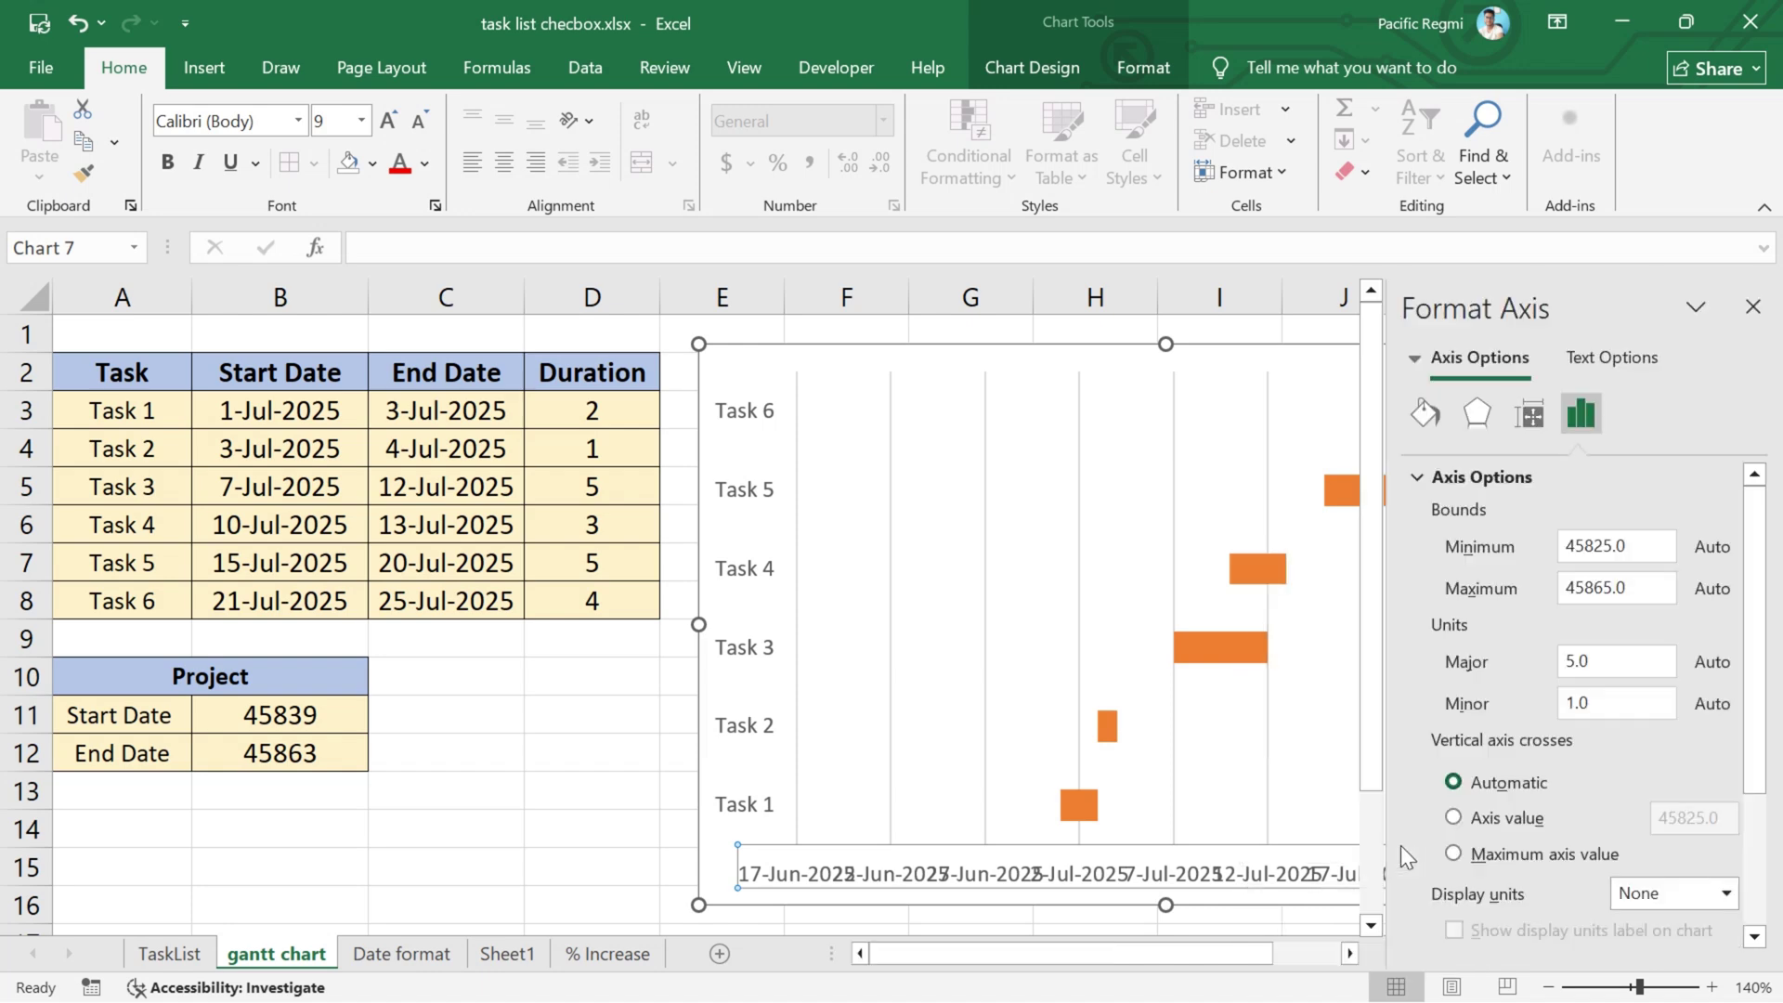
{"action": "double_click", "coordinate": [1602, 540]}
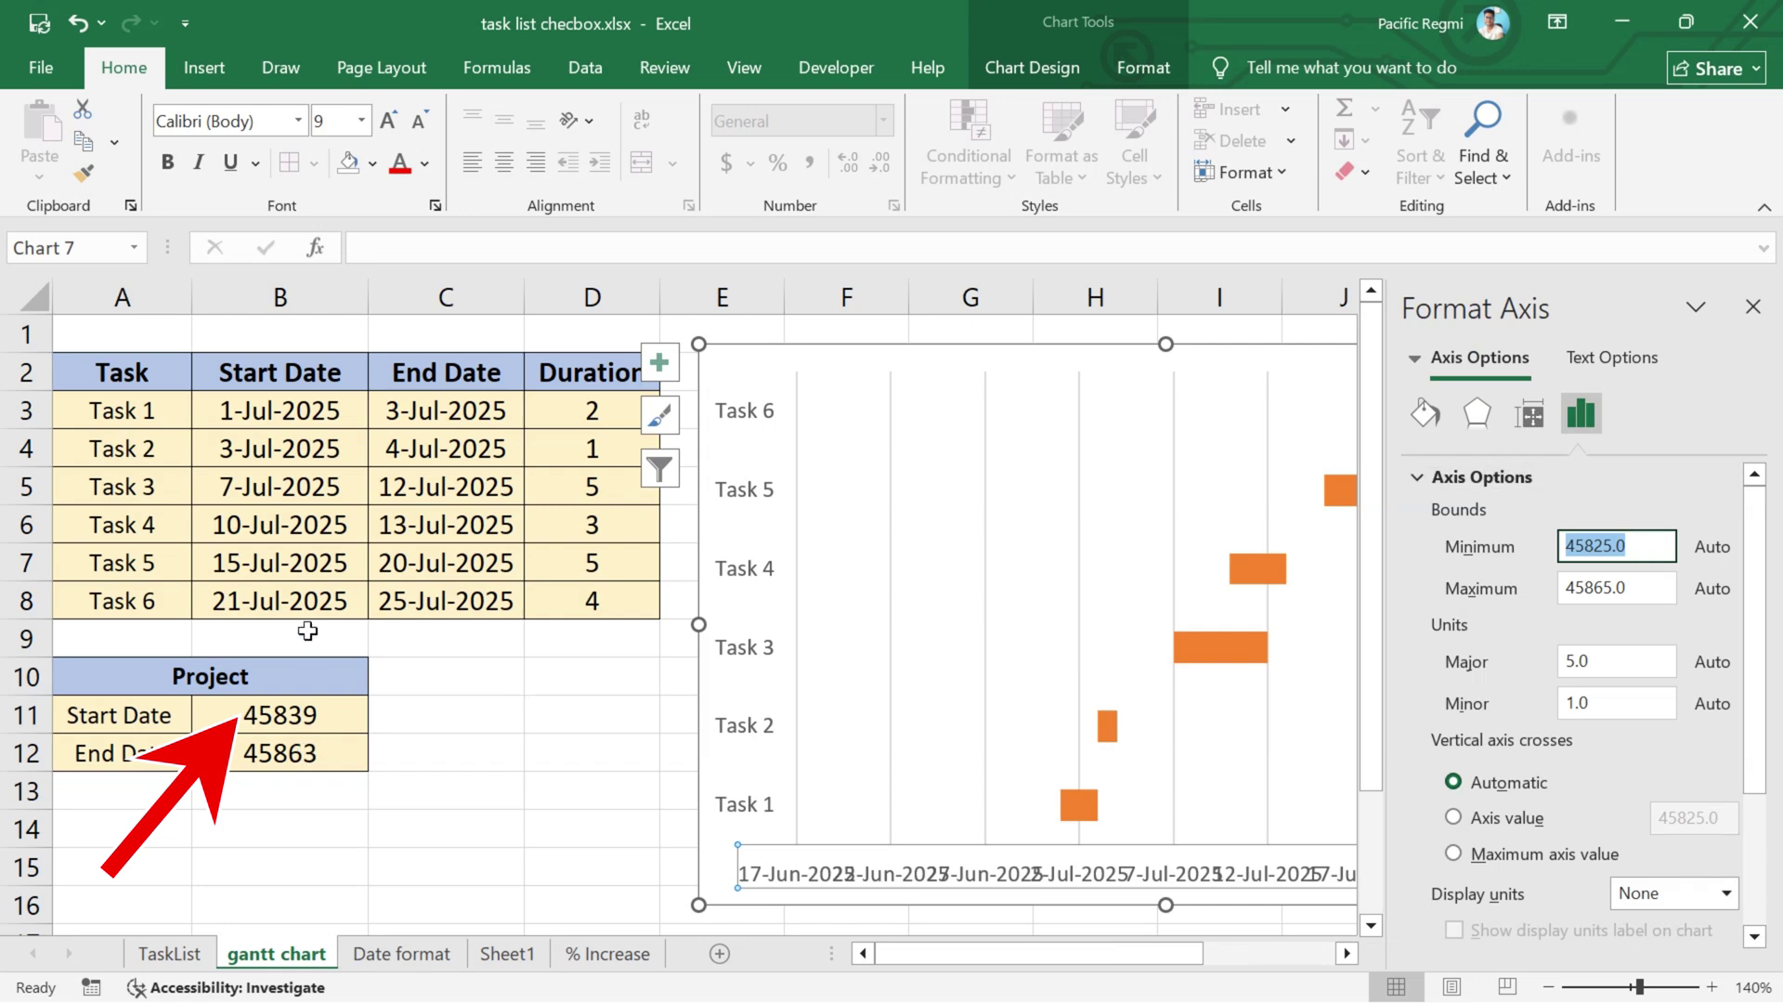
{"action": "type", "text": "45839"}
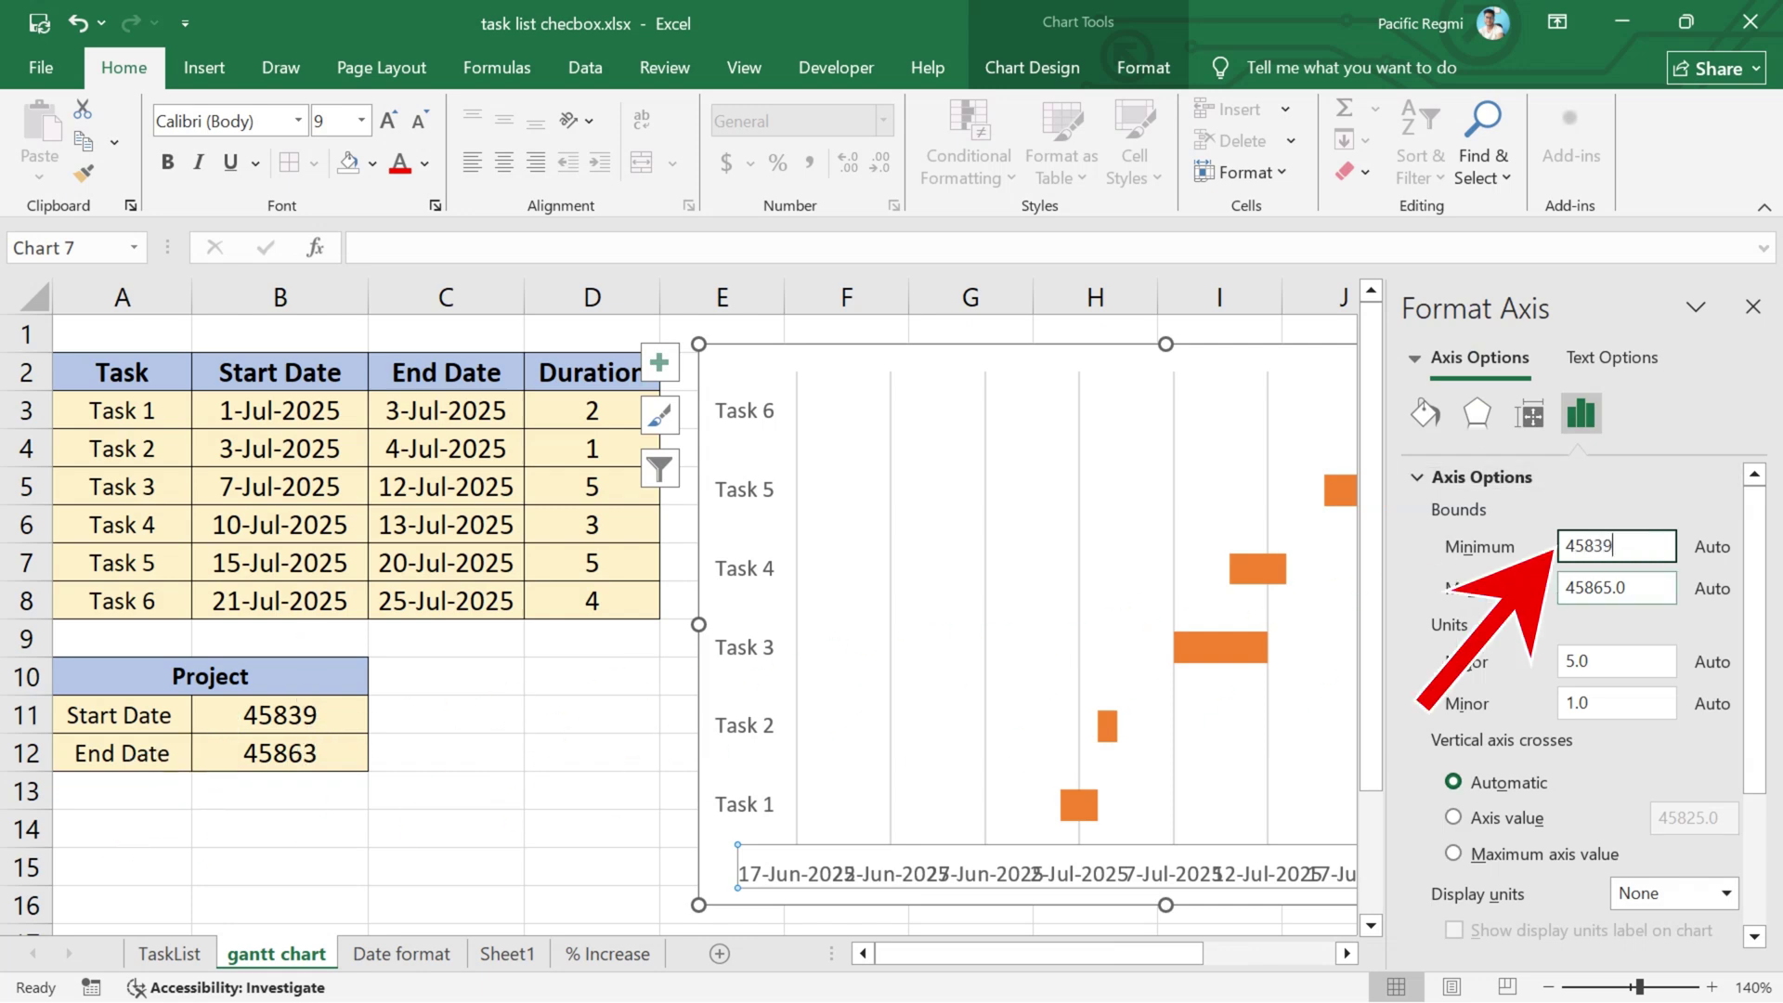
{"action": "key", "text": "Return"}
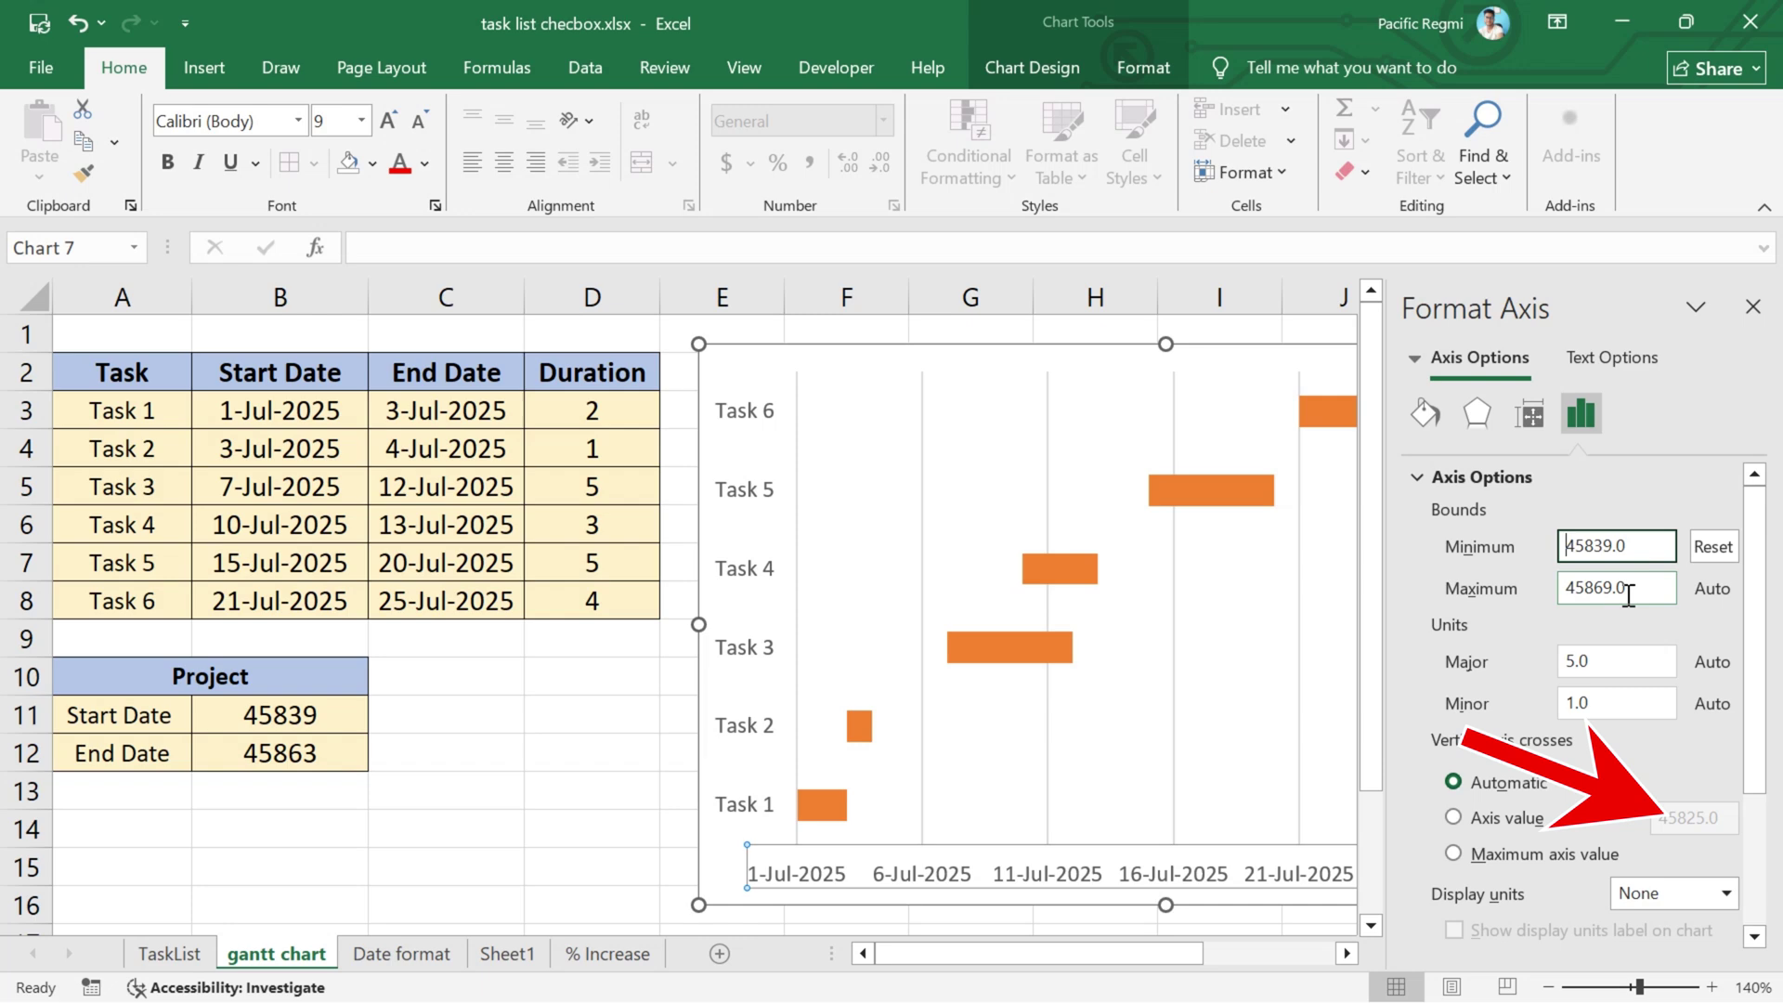
{"action": "left_click", "coordinate": [1630, 595]}
{"action": "double_click", "coordinate": [1629, 595]}
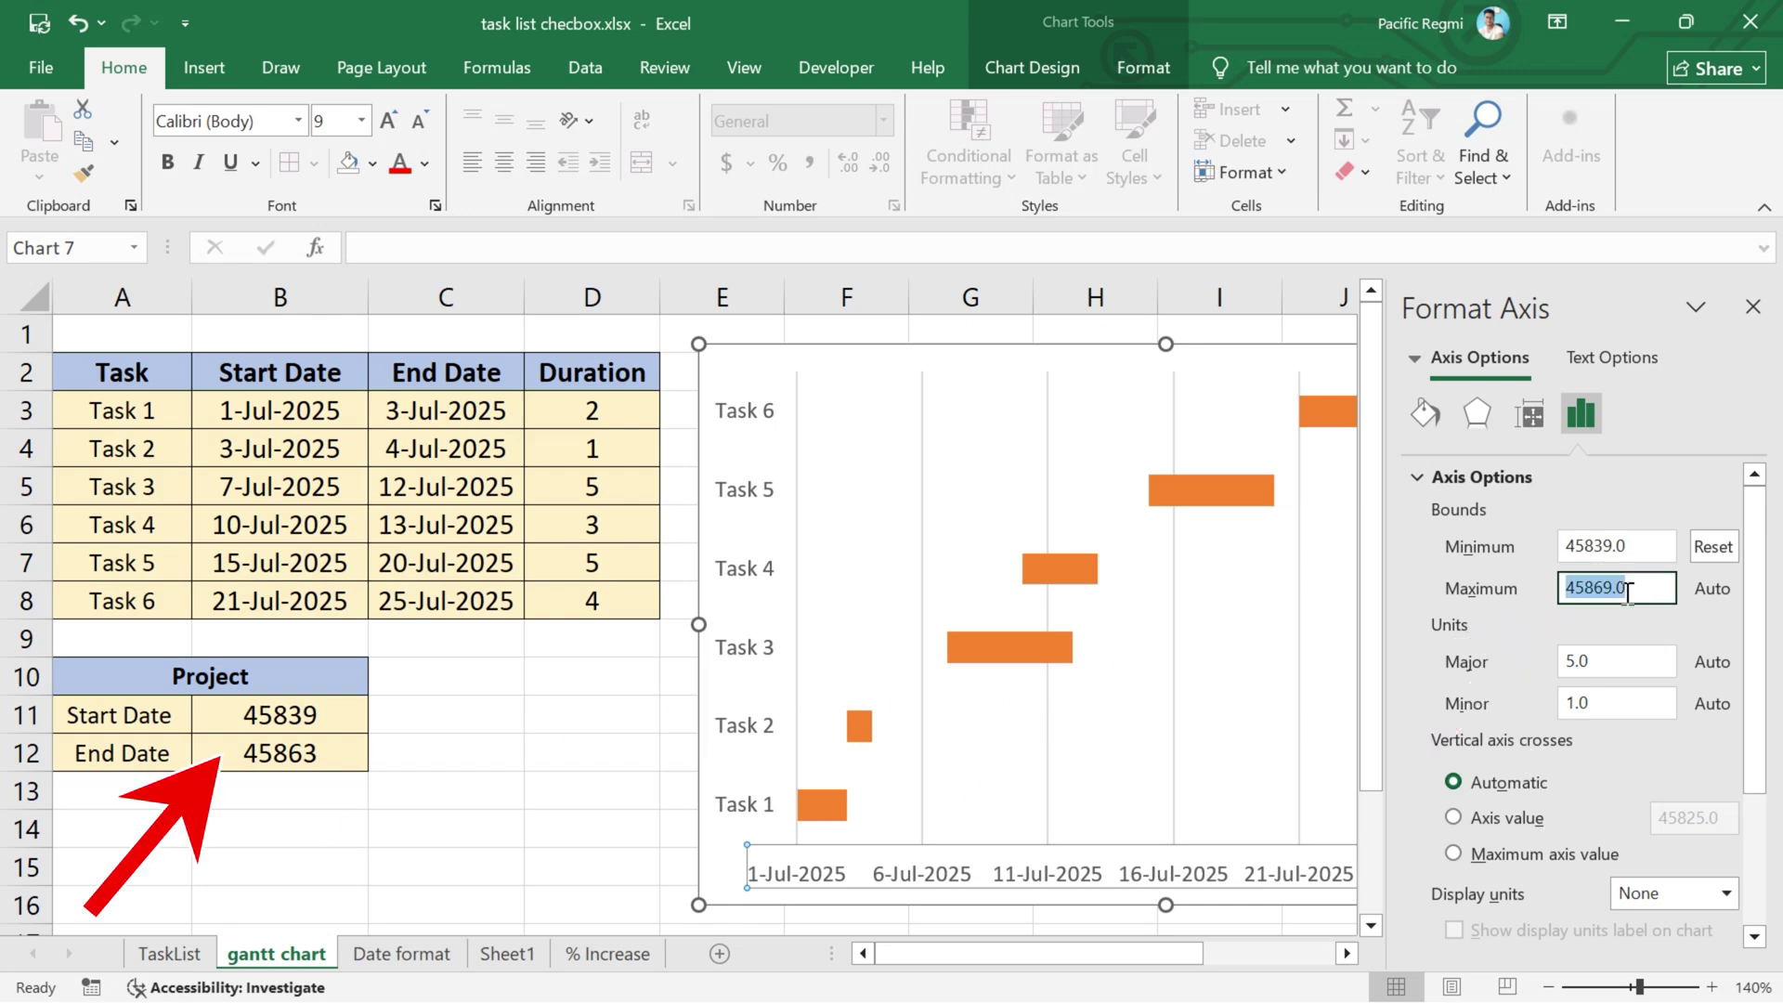
{"action": "type", "text": "458"}
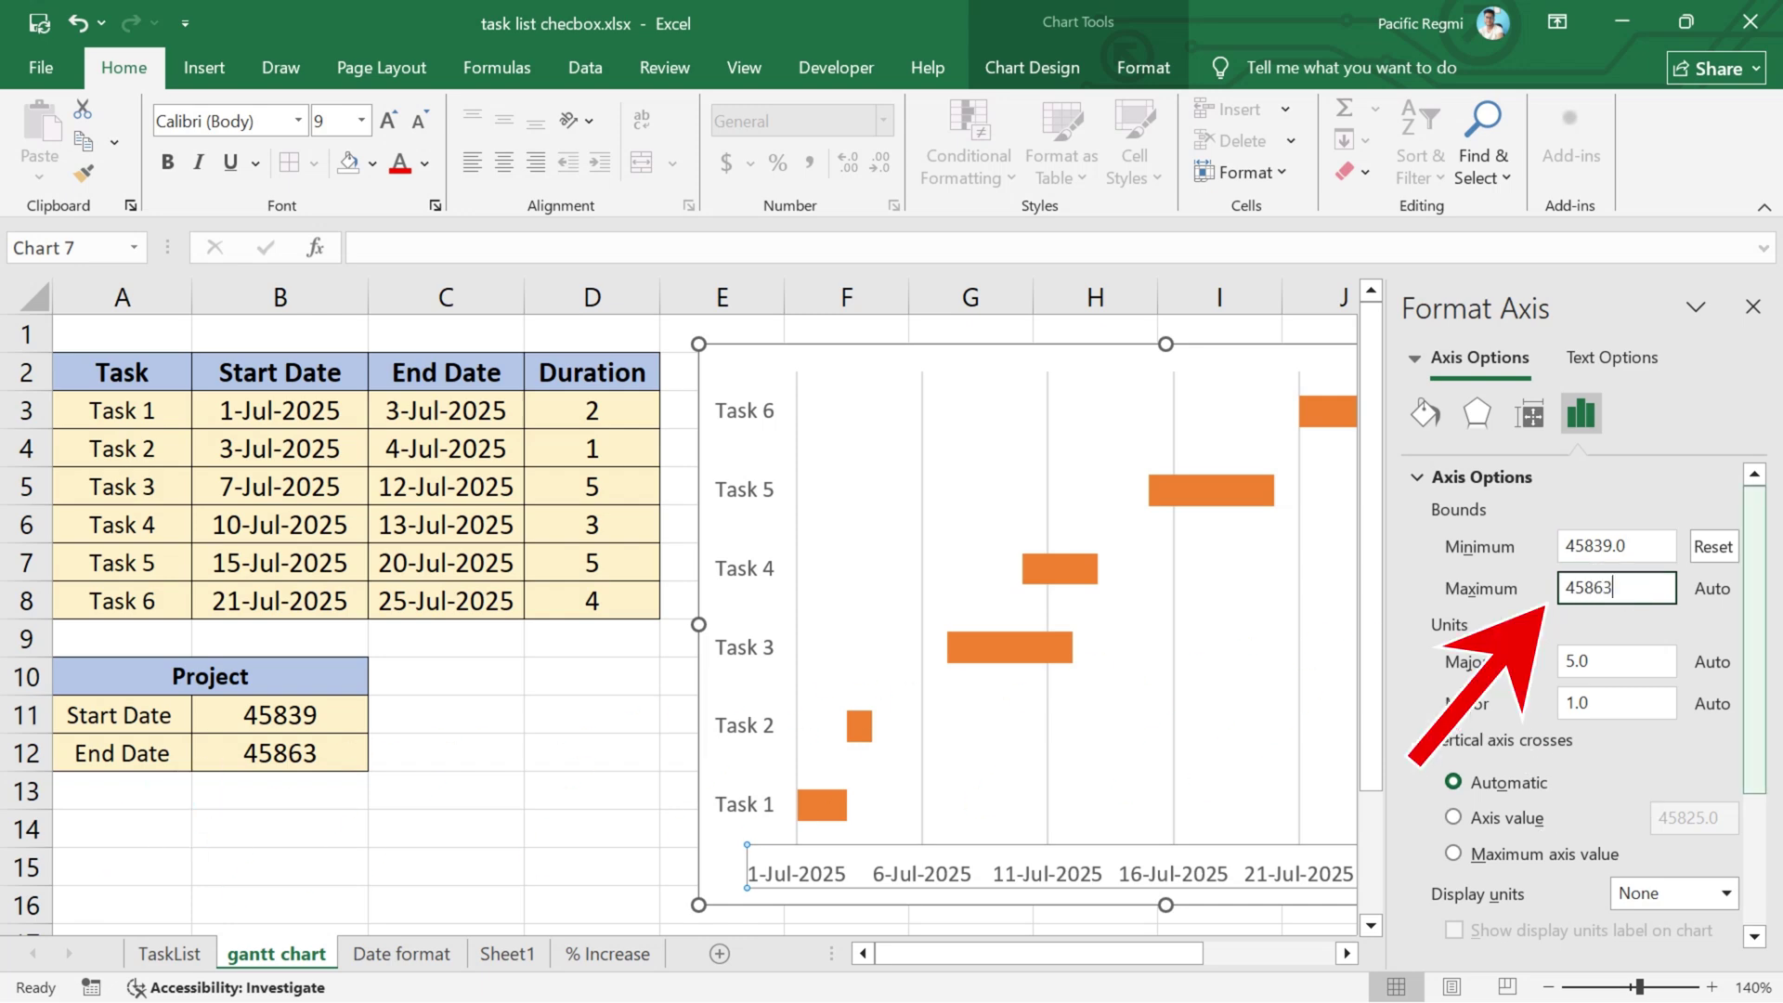
{"action": "key", "text": "Return"}
{"action": "left_click", "coordinate": [1753, 306]}
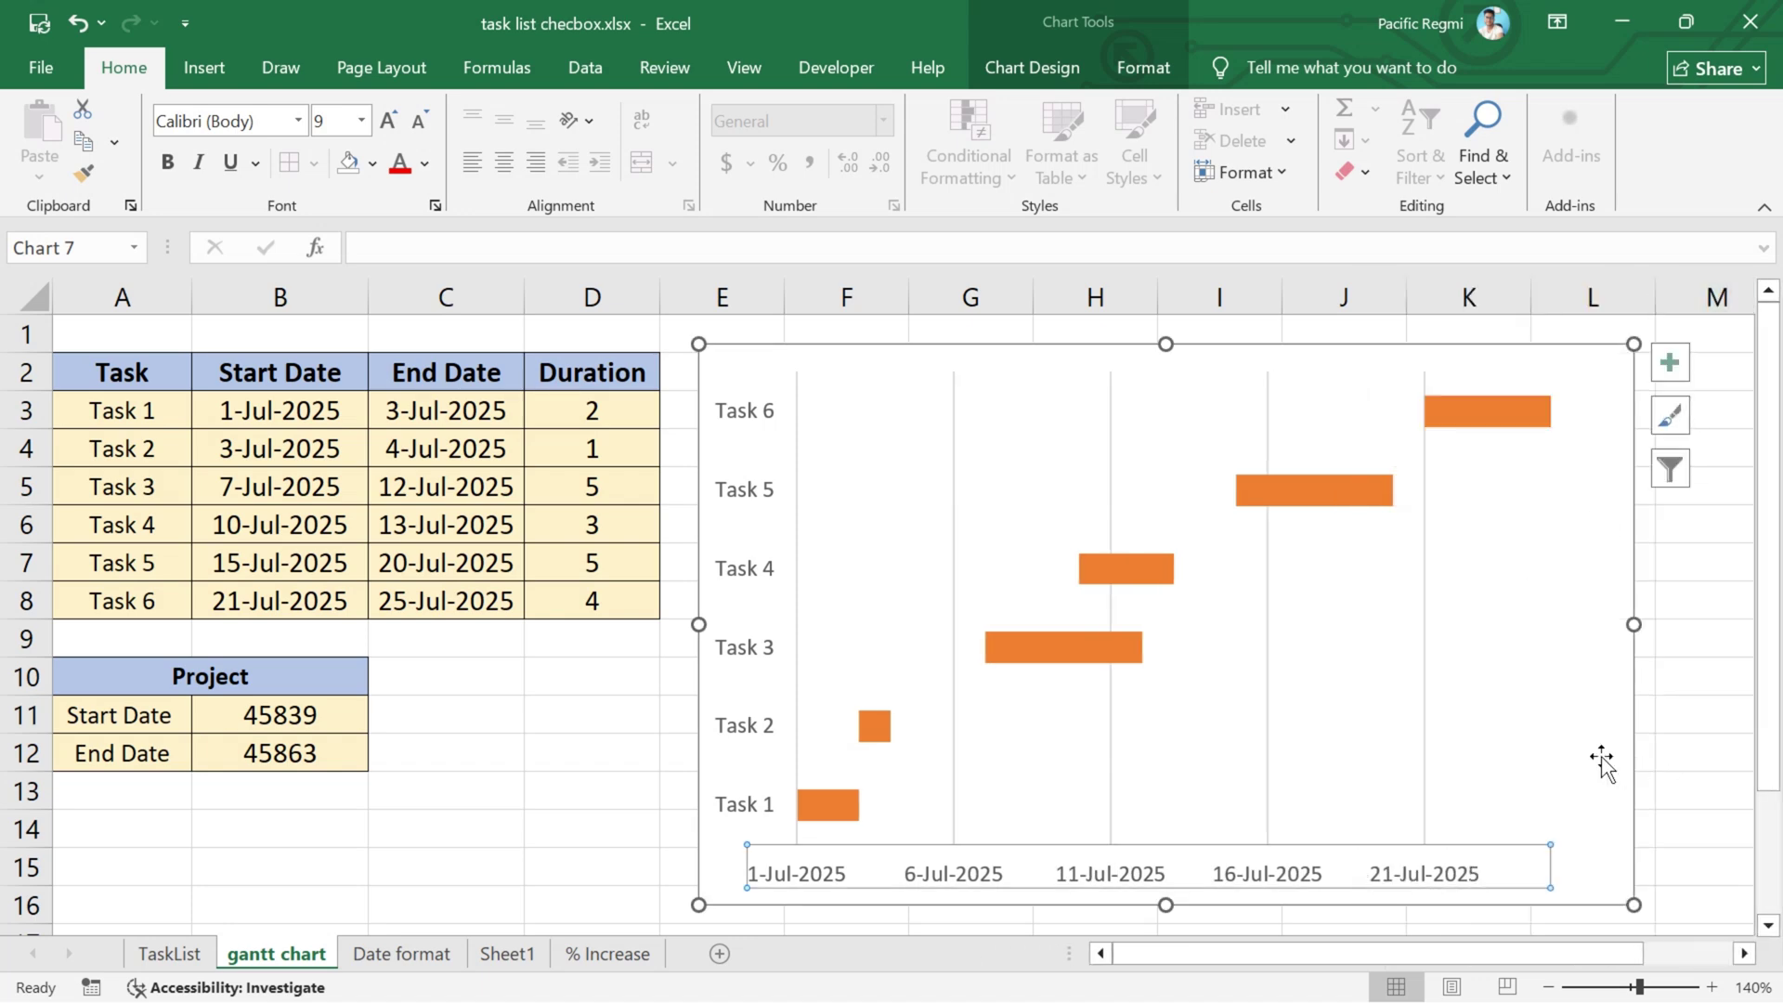
- Turn on Categories in reverse order for the vertical task axis
{"action": "left_click", "coordinate": [730, 580]}
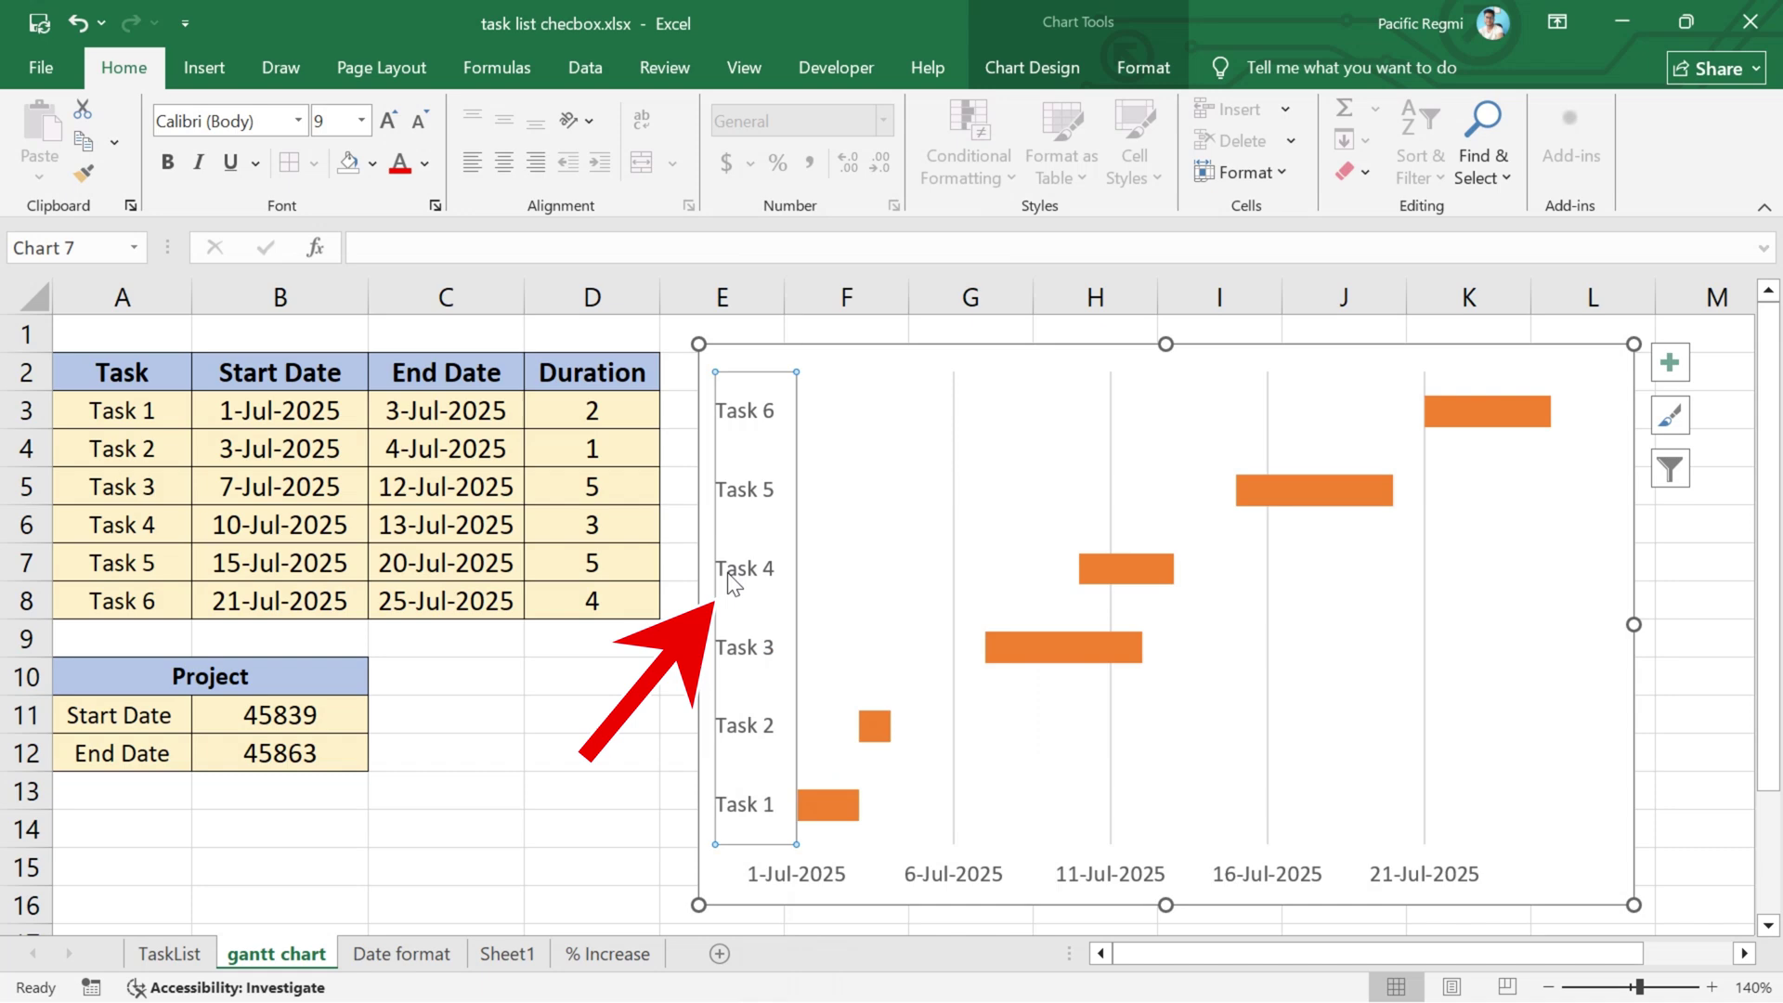
{"action": "right_click", "coordinate": [730, 582]}
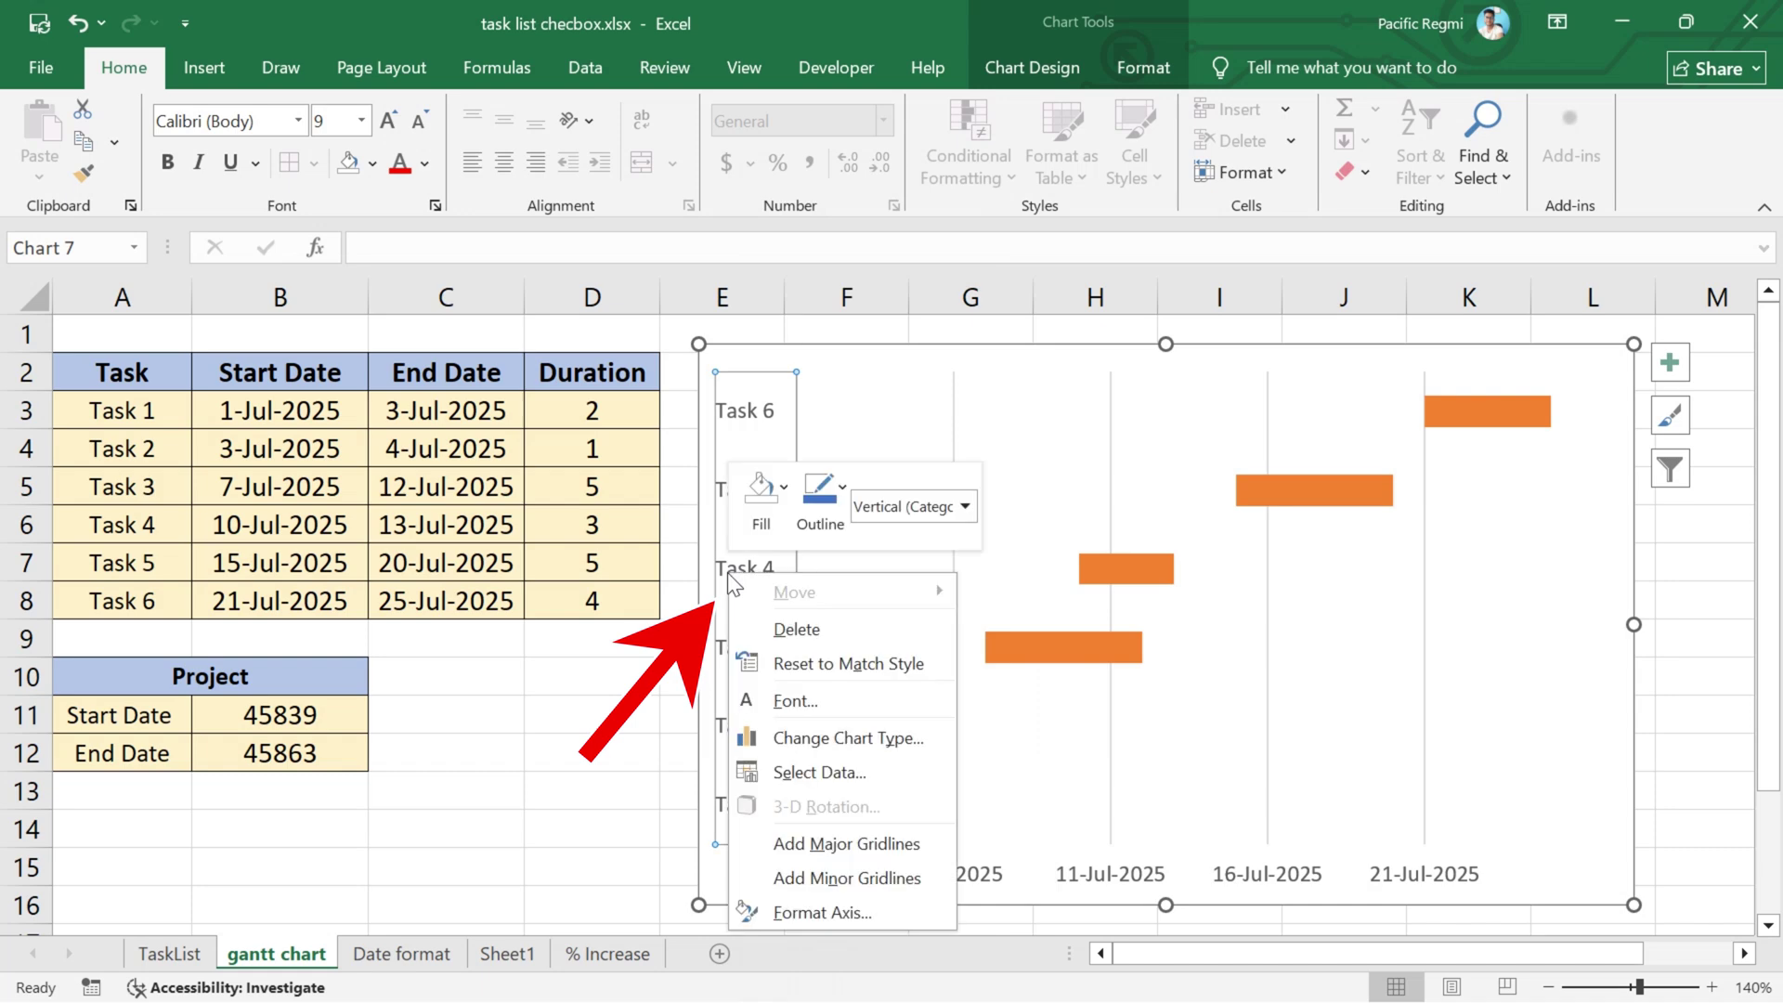
{"action": "left_click", "coordinate": [873, 912]}
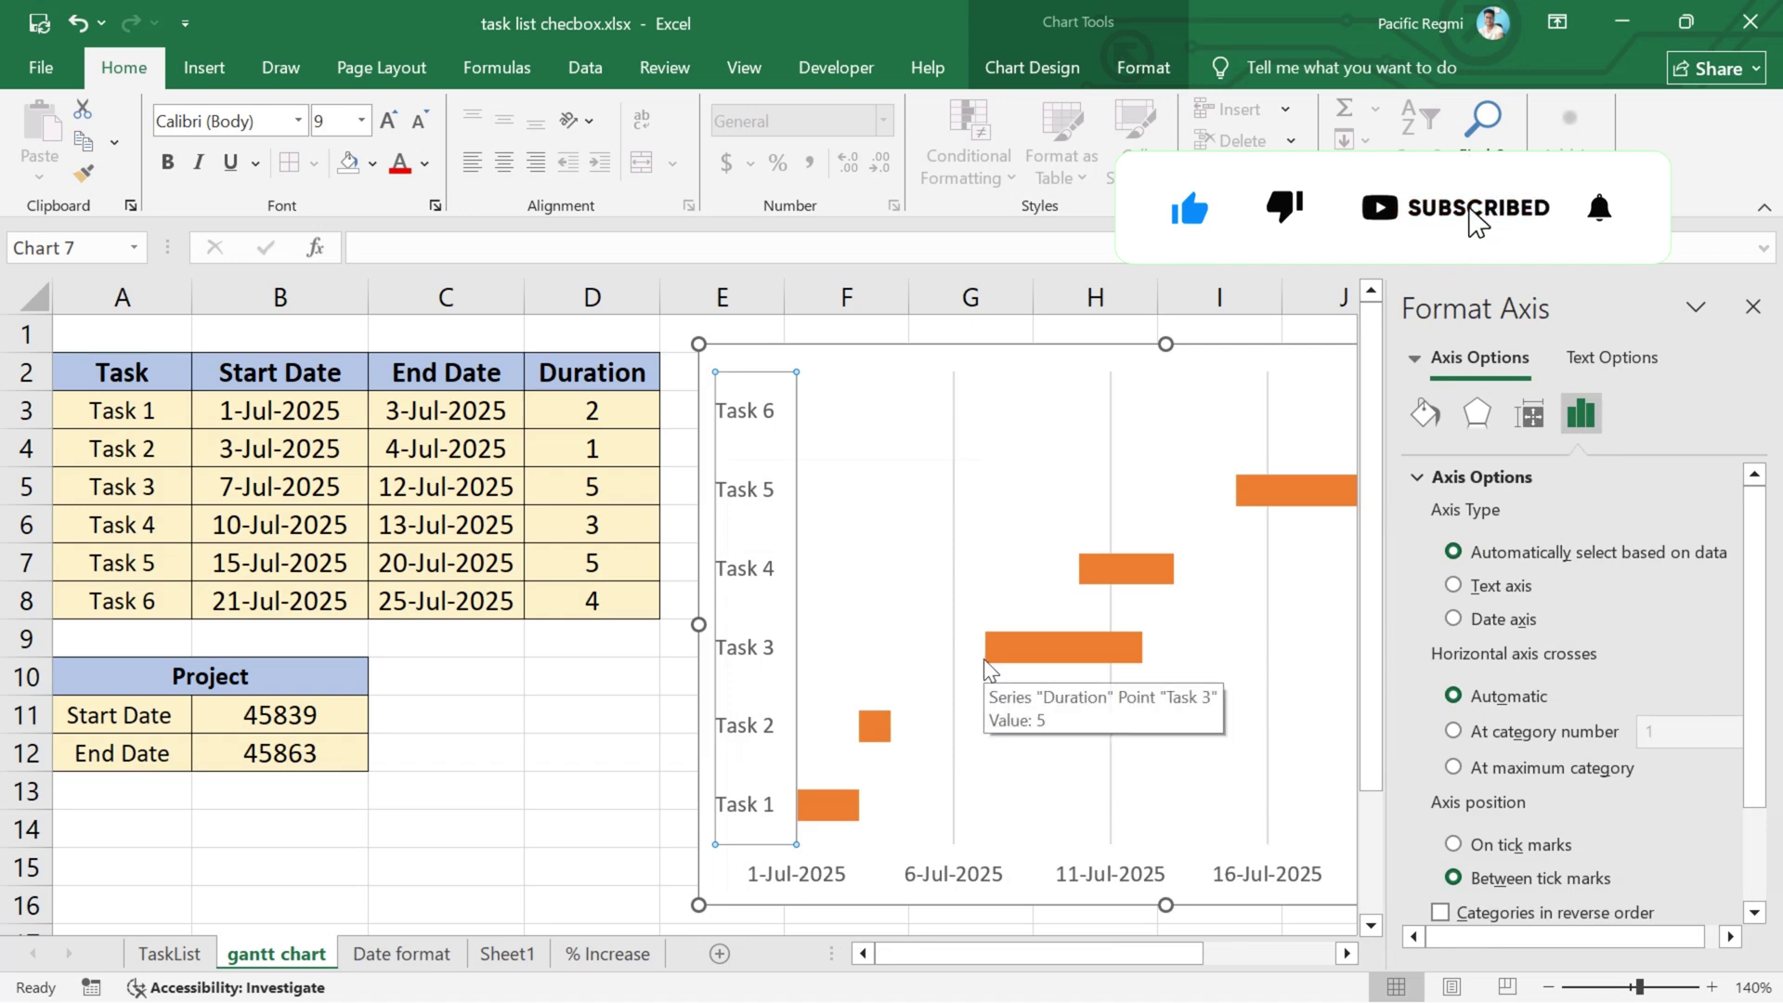
{"action": "scroll", "coordinate": [1610, 557], "scroll_direction": "down", "scroll_amount": 3}
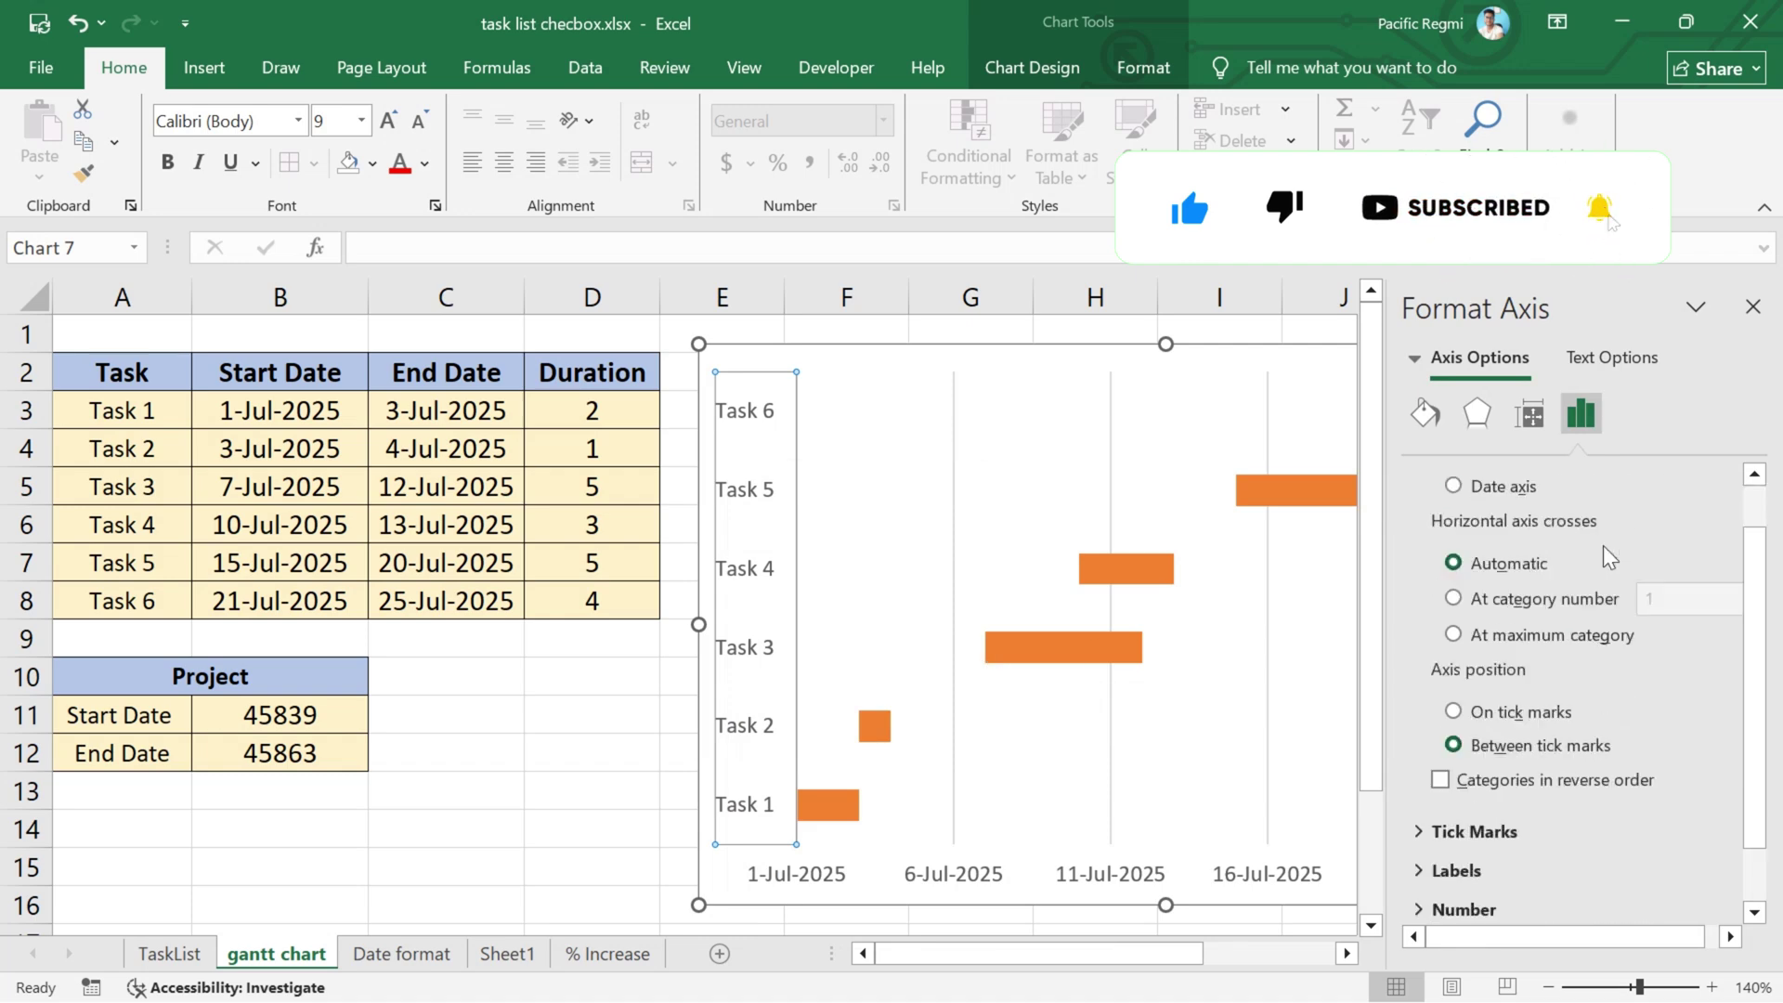
{"action": "left_click", "coordinate": [1445, 781]}
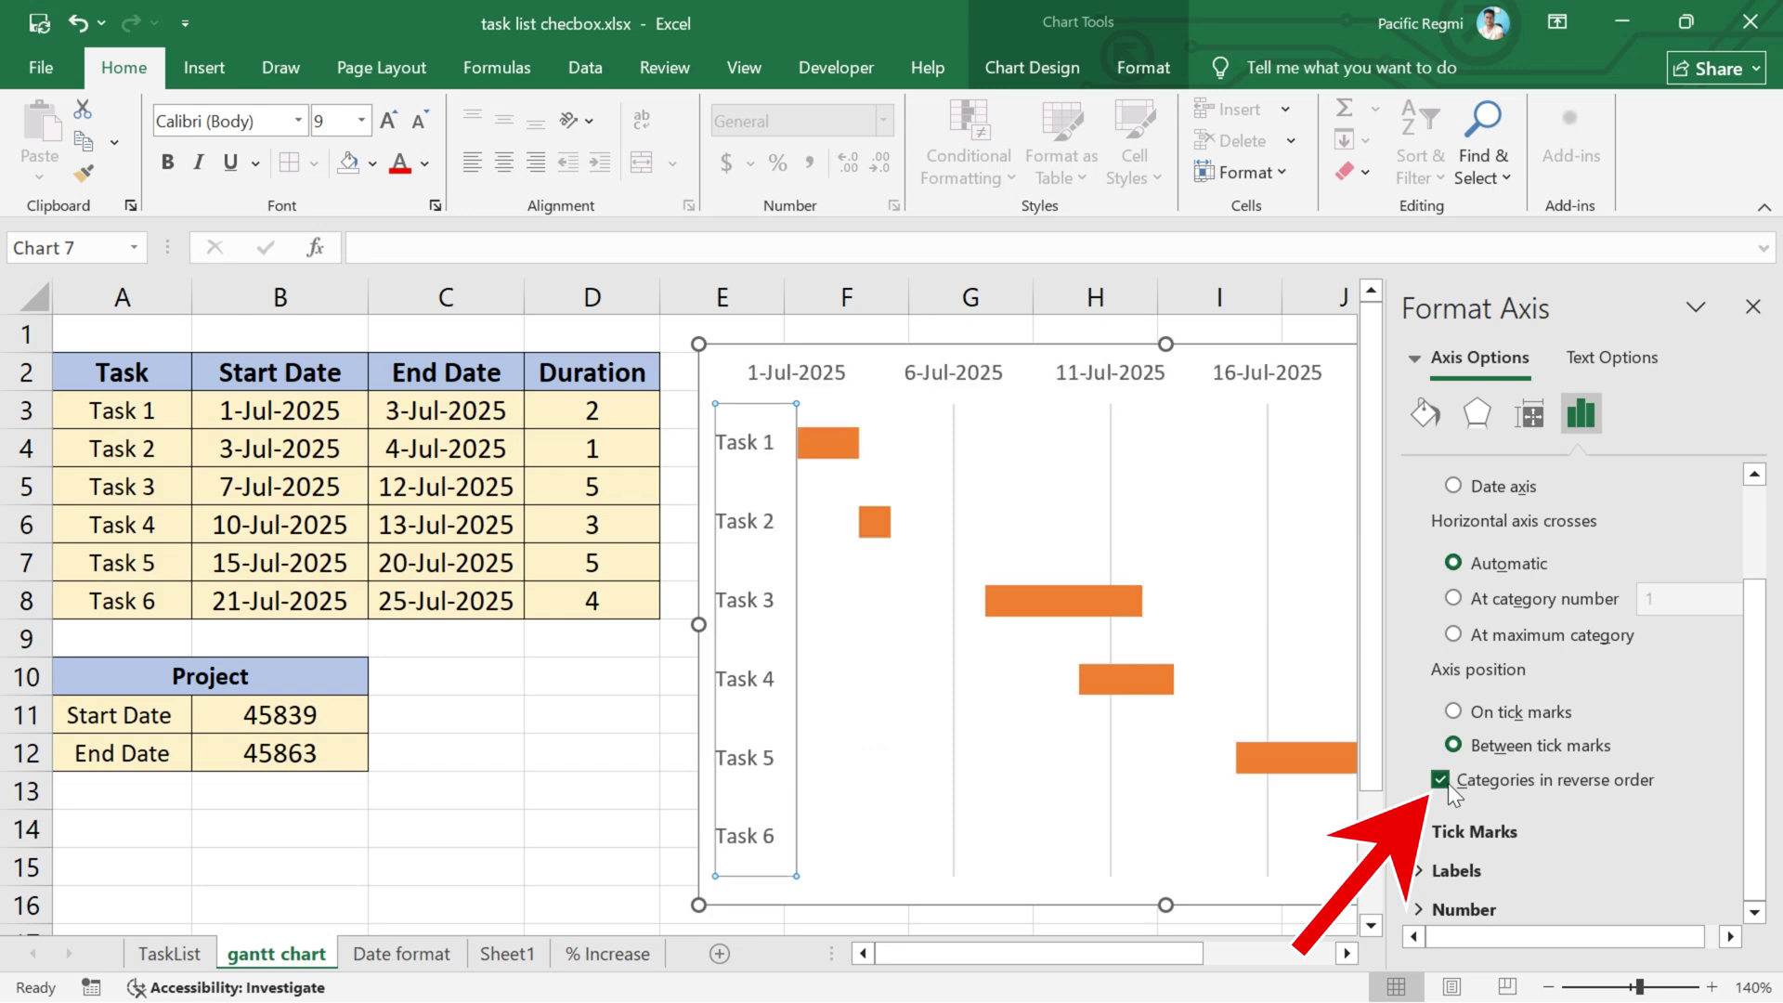
{"action": "left_click", "coordinate": [1752, 306]}
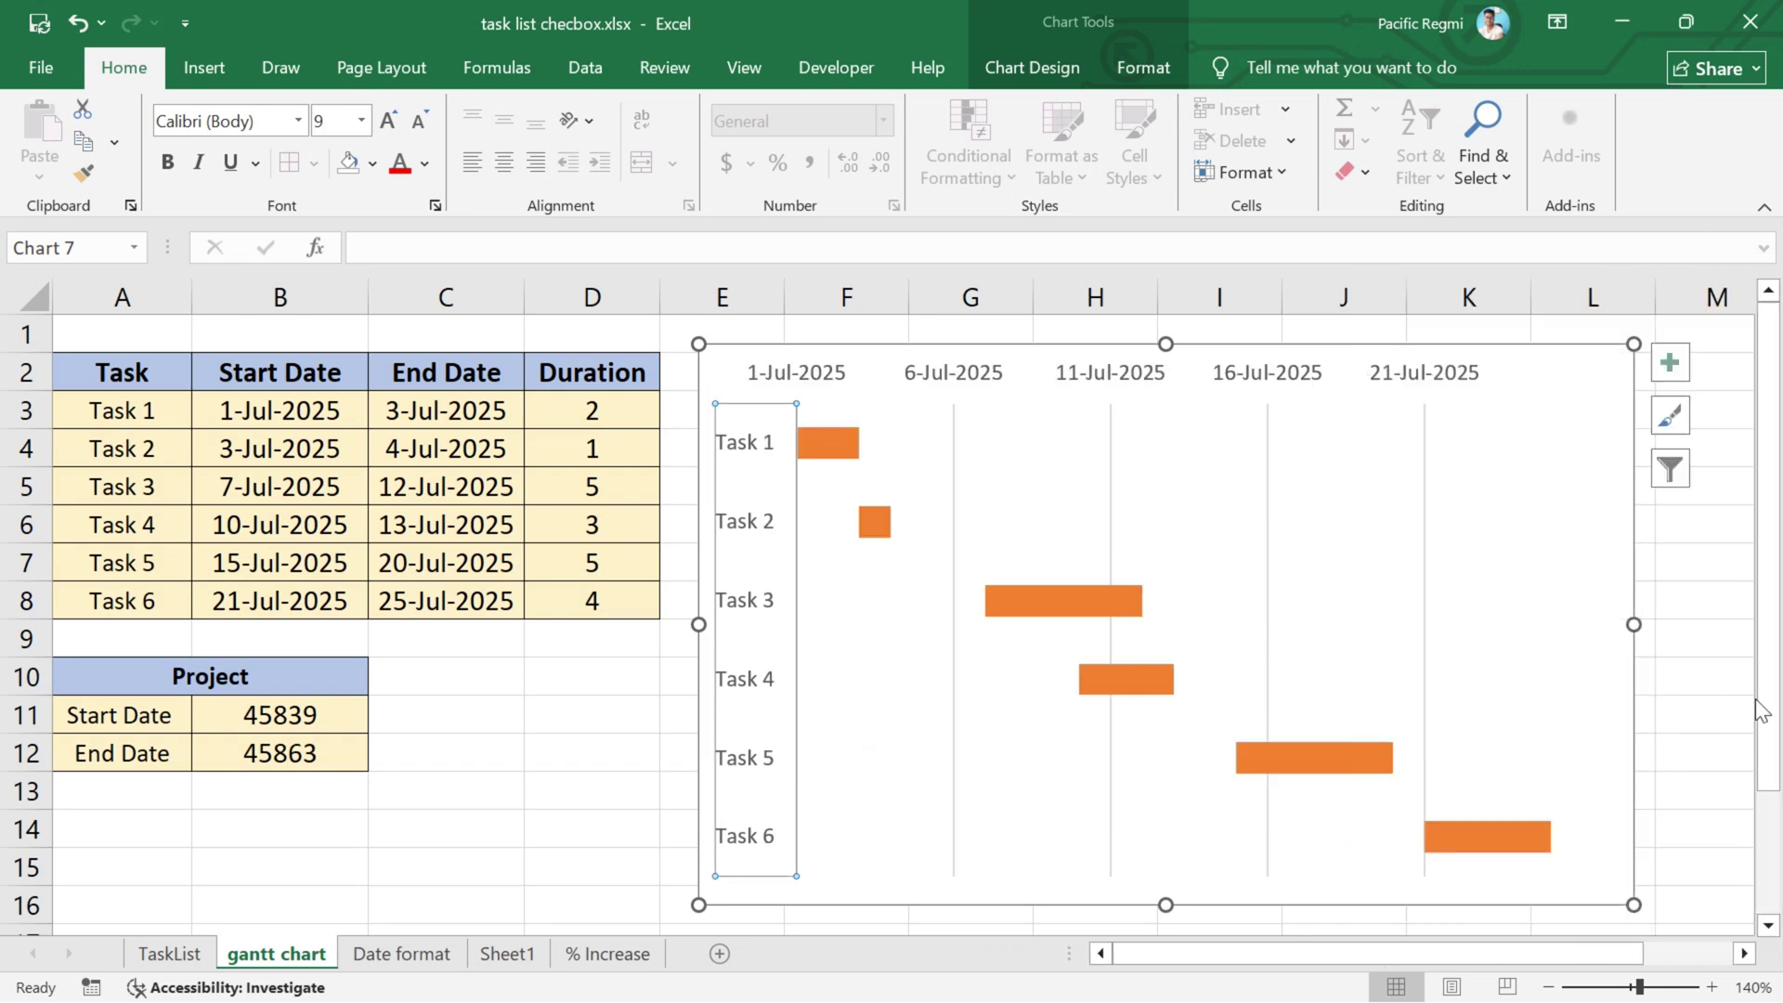
{"action": "left_click", "coordinate": [1726, 639]}
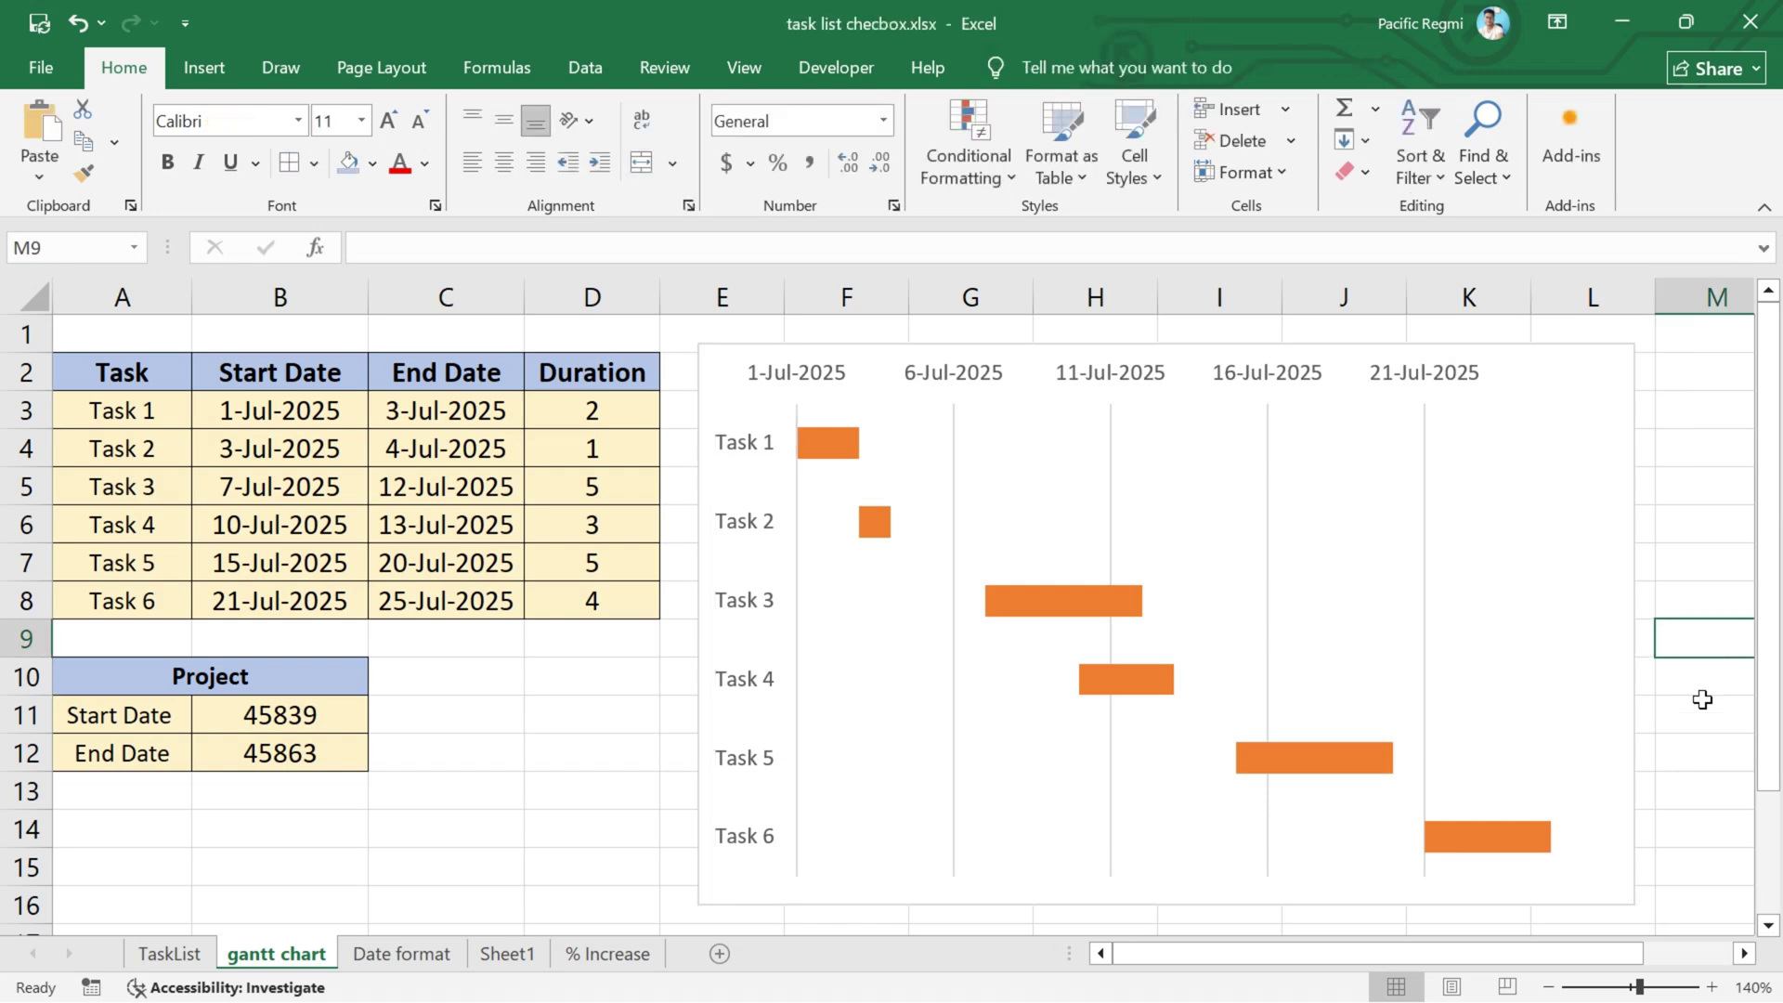